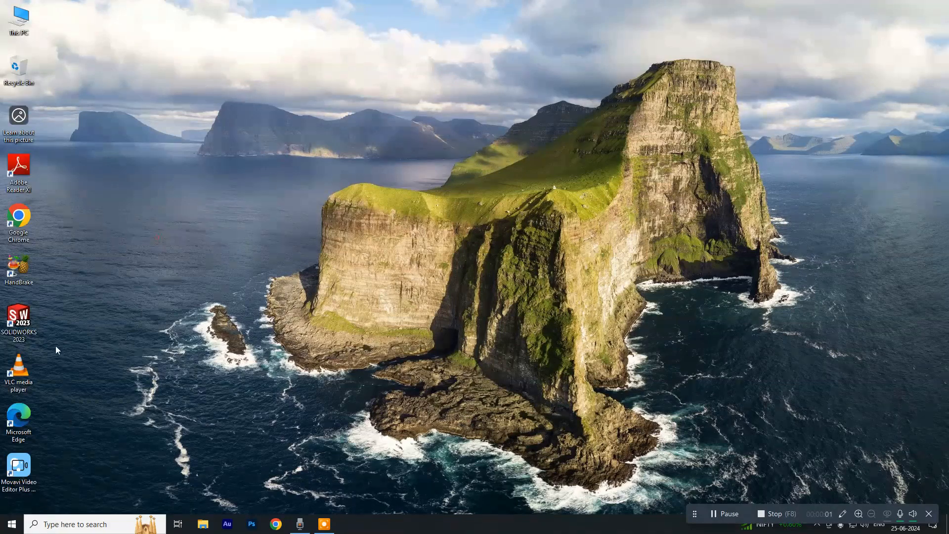
# Launch SOLIDWORKS and show the Right, Top and Front planes in the new part
pyautogui.doubleClick(35, 319)
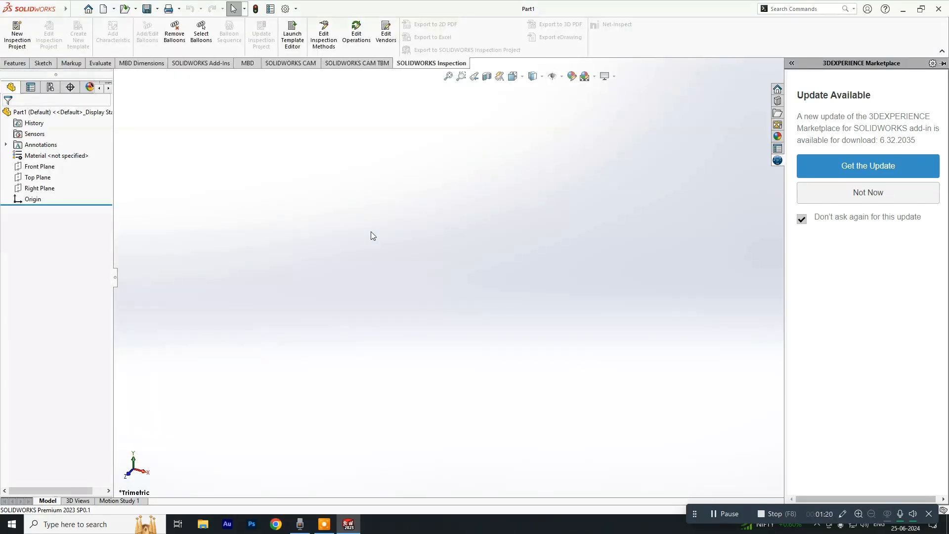
pyautogui.click(31, 189)
pyautogui.click(35, 182)
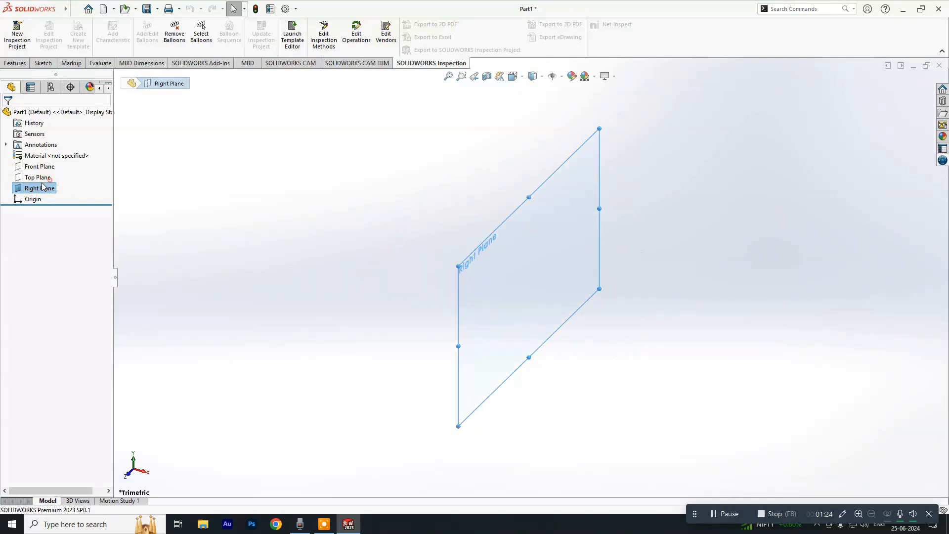
pyautogui.click(35, 181)
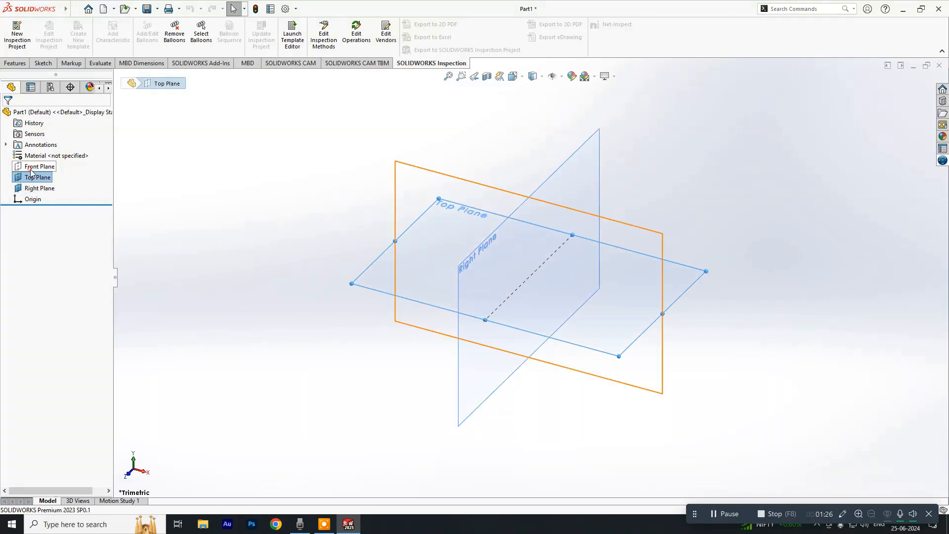
pyautogui.click(54, 167)
pyautogui.click(24, 168)
# Start a new sketch on the Front Plane
pyautogui.click(21, 167)
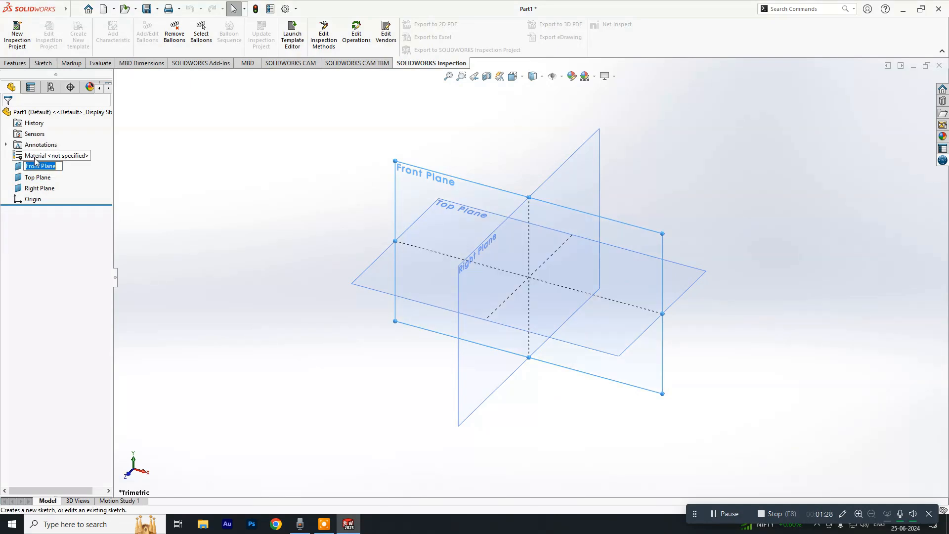
pyautogui.click(20, 167)
pyautogui.click(31, 151)
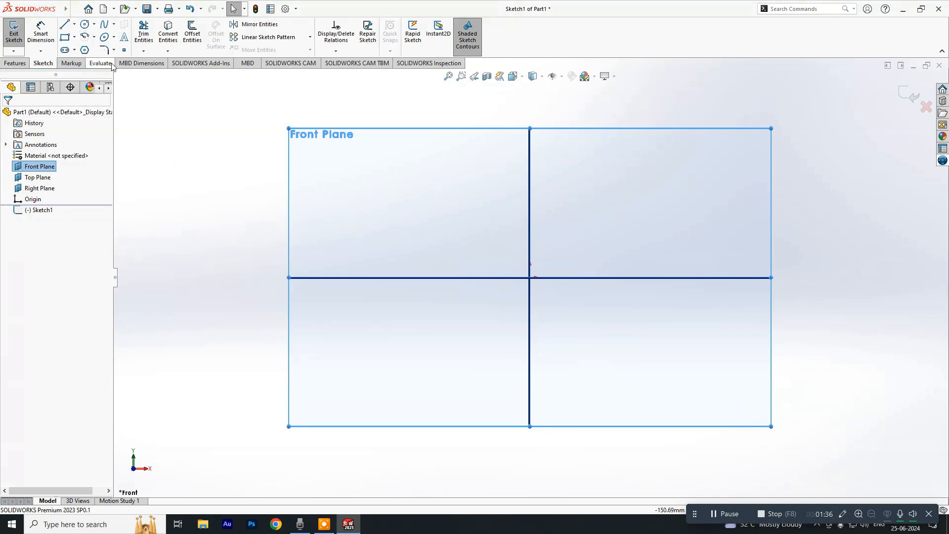
# Draw a six-sided inscribed-circle polygon centred on the origin, with one vertex straight above it and about 62 mm across flats
pyautogui.click(75, 50)
pyautogui.click(87, 52)
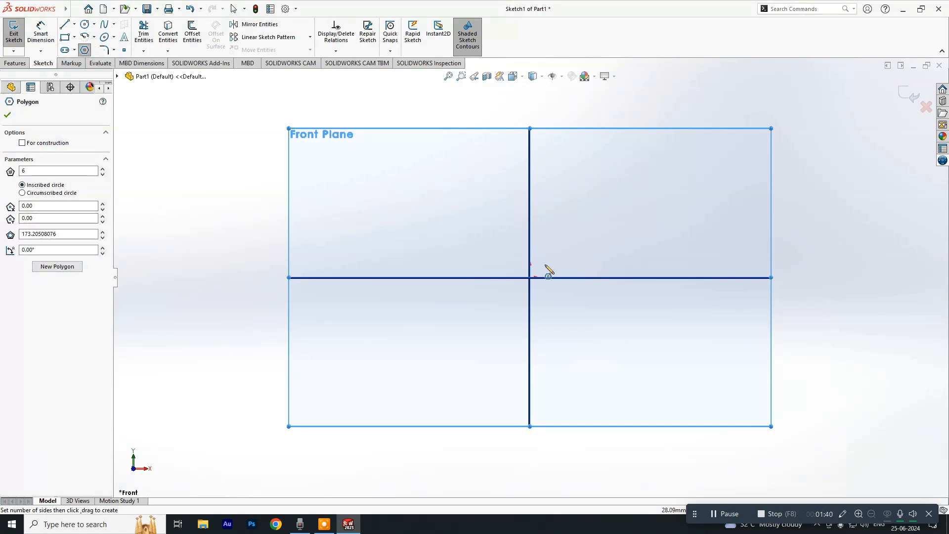
pyautogui.click(529, 278)
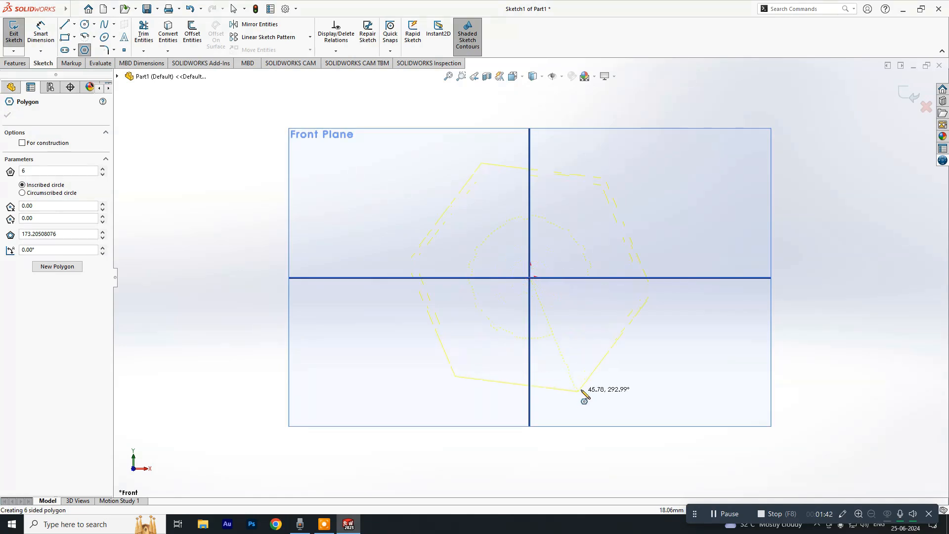
pyautogui.click(529, 181)
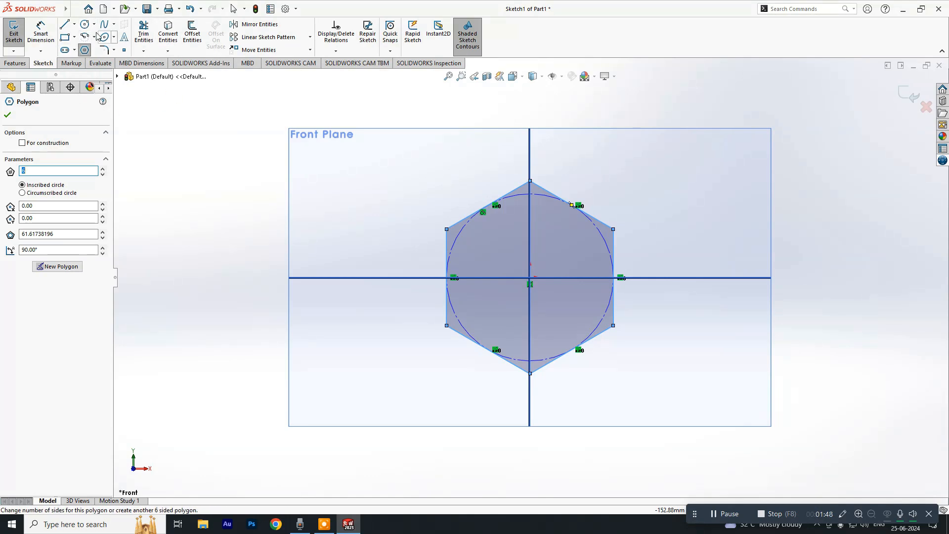
pyautogui.click(40, 31)
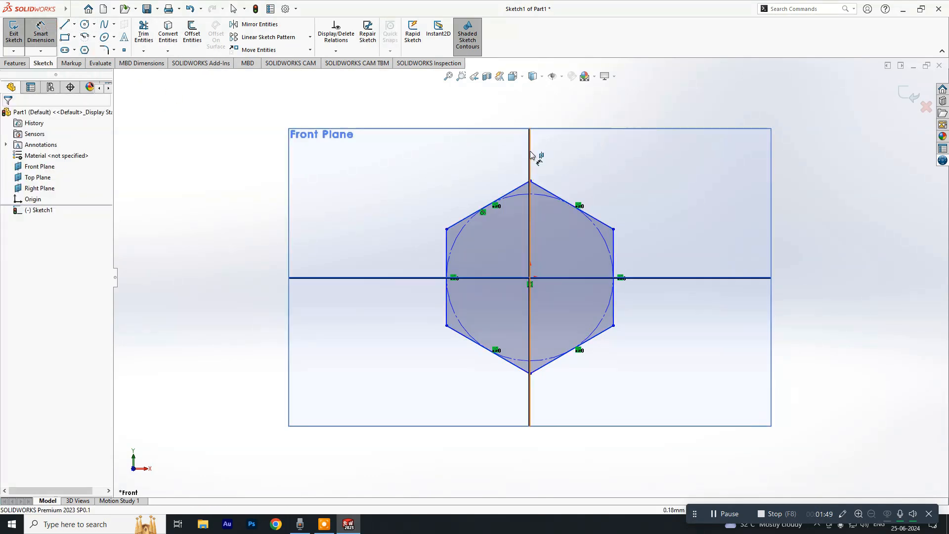
pyautogui.click(610, 246)
pyautogui.click(725, 200)
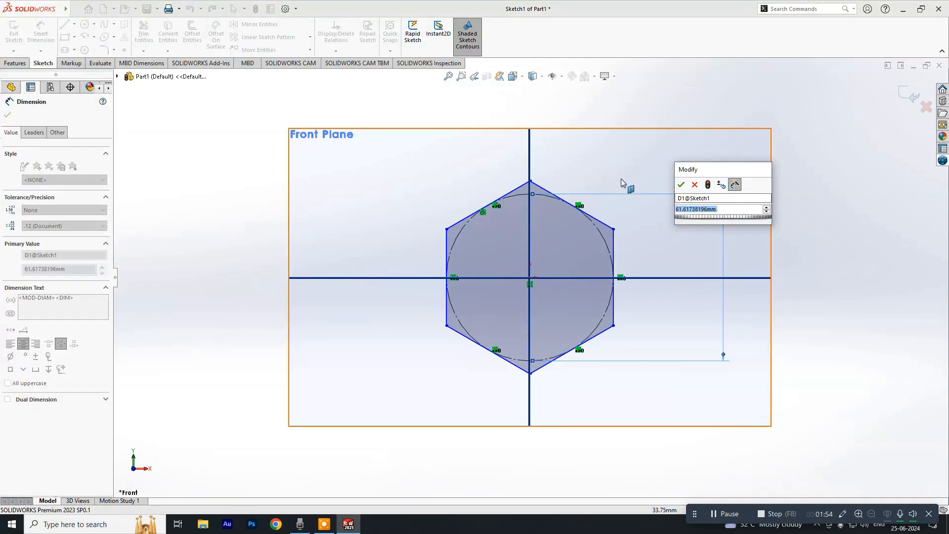
pyautogui.click(682, 184)
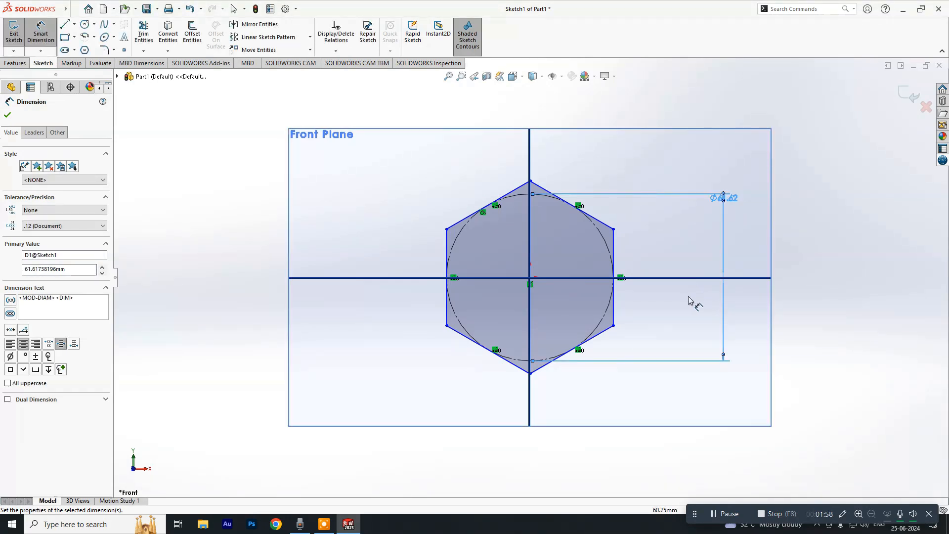
pyautogui.press('Escape')
pyautogui.hotkey('ctrl', 'z')
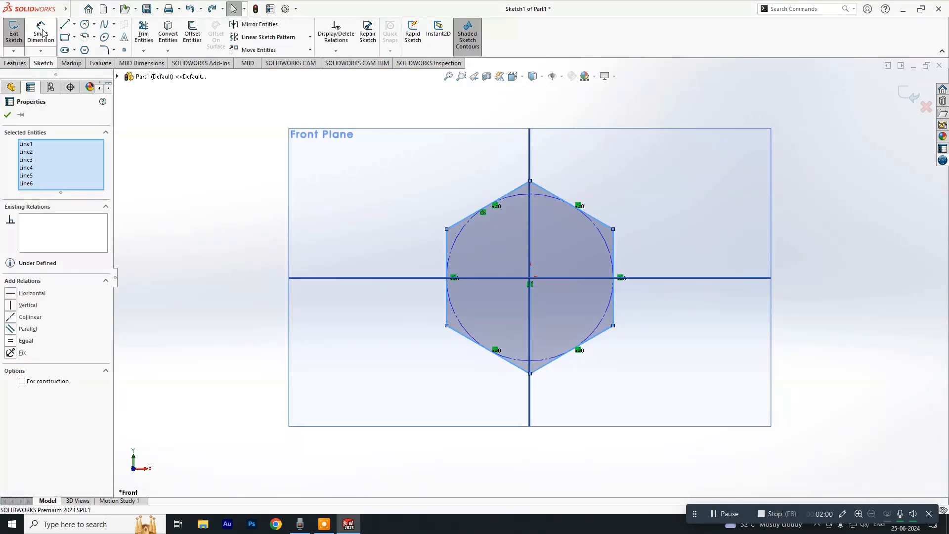
# Dimension the hexagon's right vertical side and set its length to 50 mm
pyautogui.click(39, 29)
pyautogui.click(615, 249)
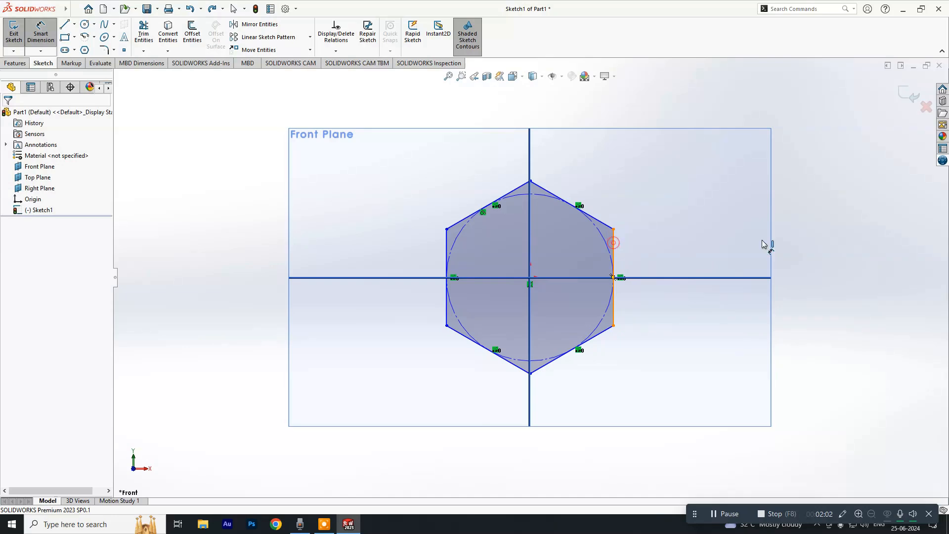
pyautogui.click(827, 244)
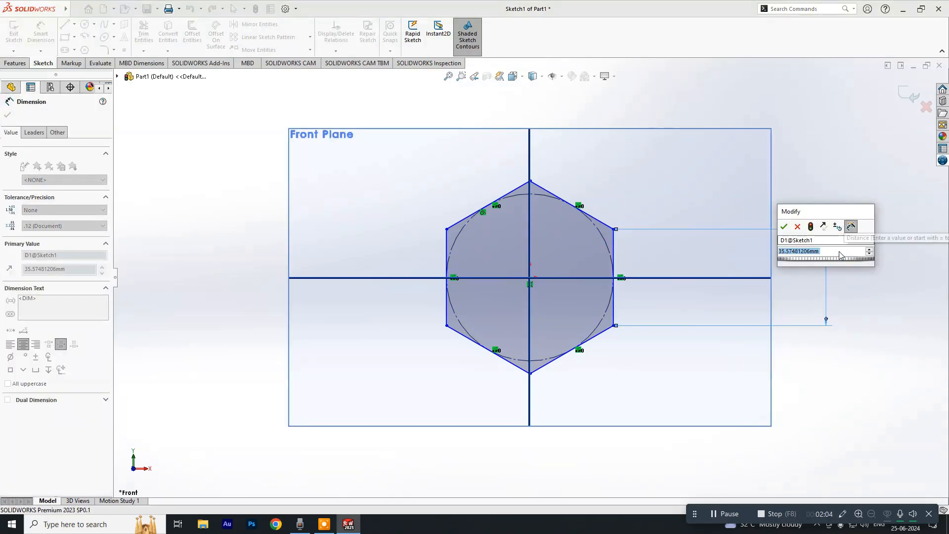
pyautogui.write('50')
pyautogui.press('Return')
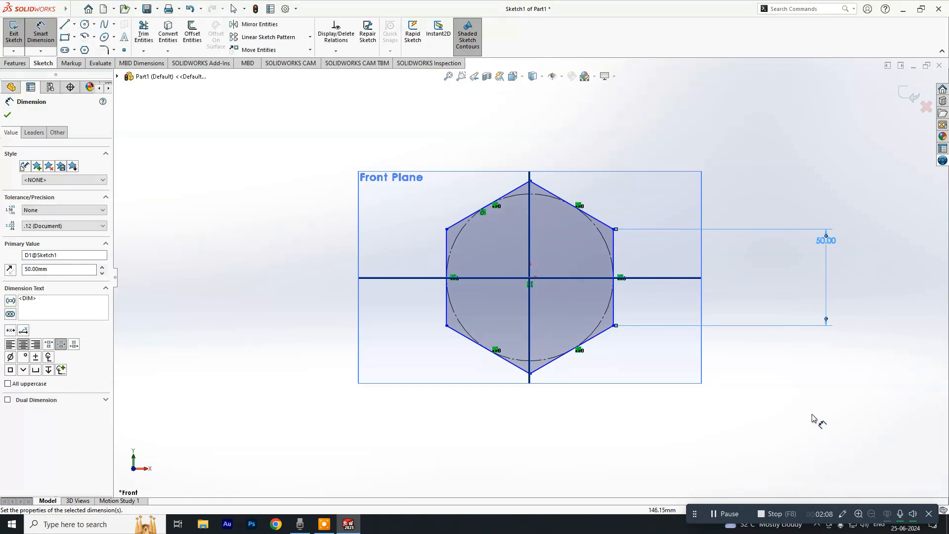
pyautogui.click(817, 418)
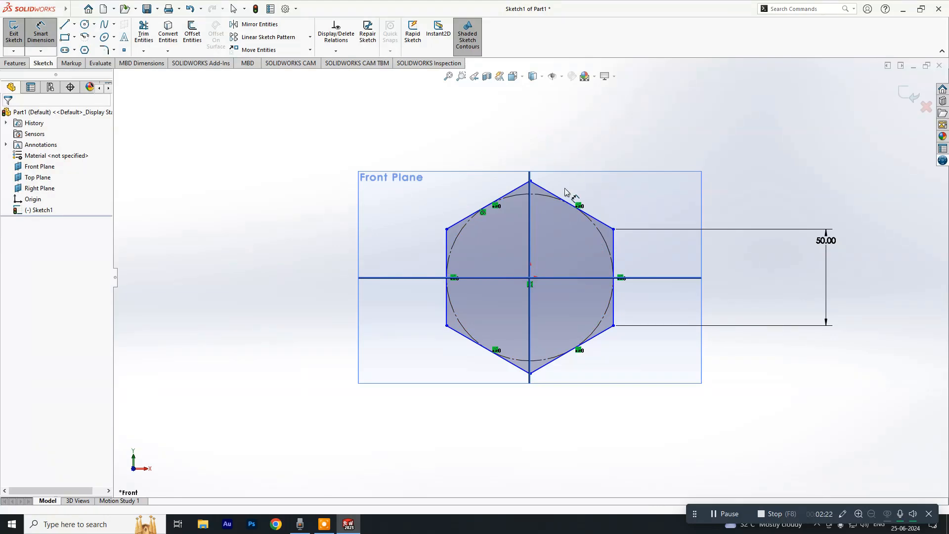
# Draw a circle centred on the origin inside the hexagon, with a radius of about 31 mm
pyautogui.click(85, 26)
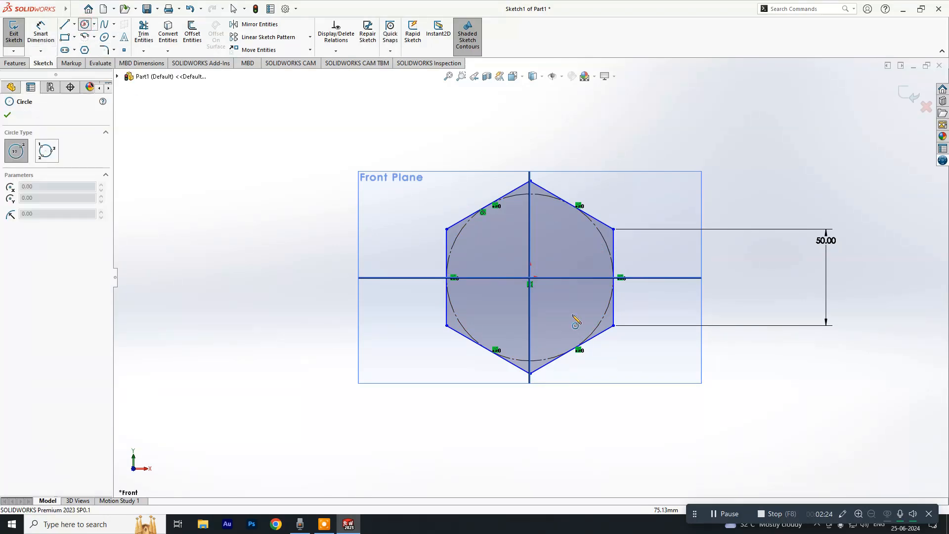
pyautogui.click(530, 278)
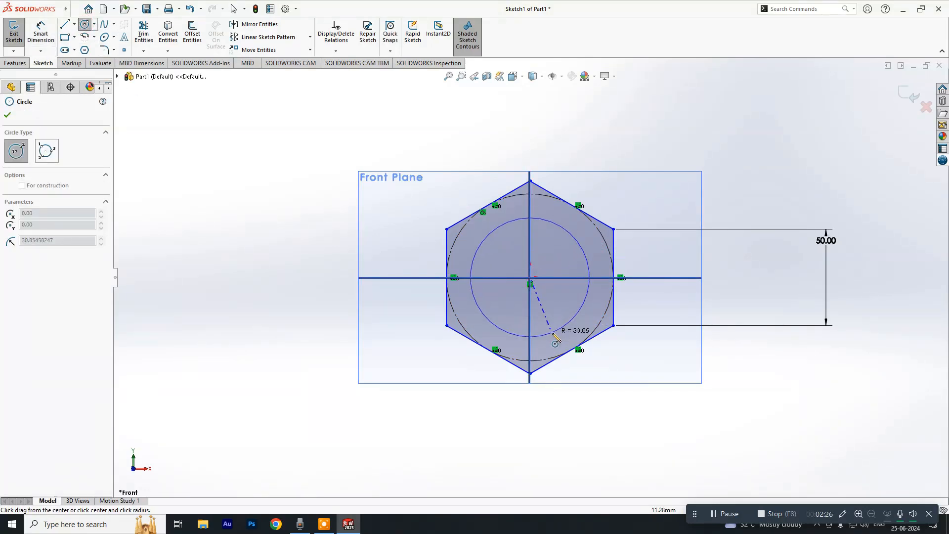
pyautogui.click(562, 328)
# Dimension the inner circle and set its diameter to 50 mm
pyautogui.click(42, 34)
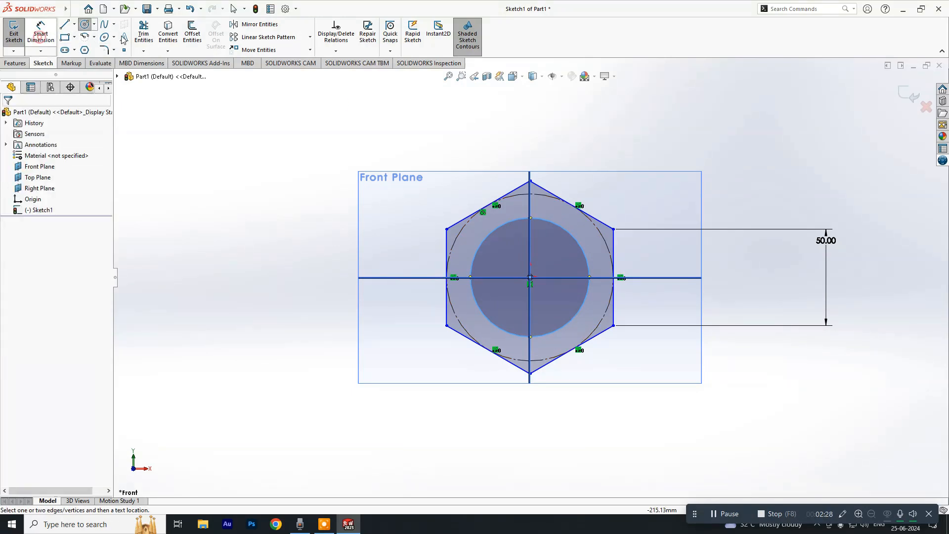
pyautogui.click(560, 227)
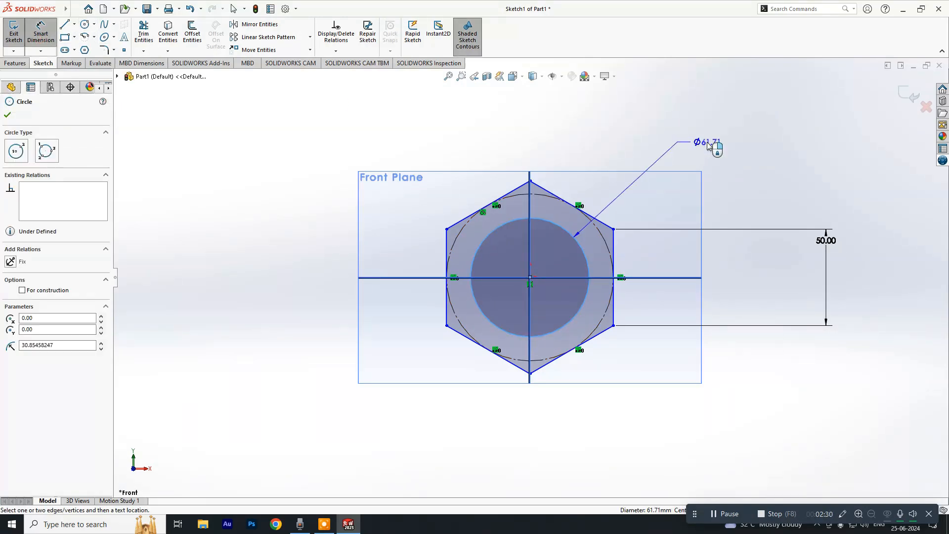
pyautogui.click(692, 145)
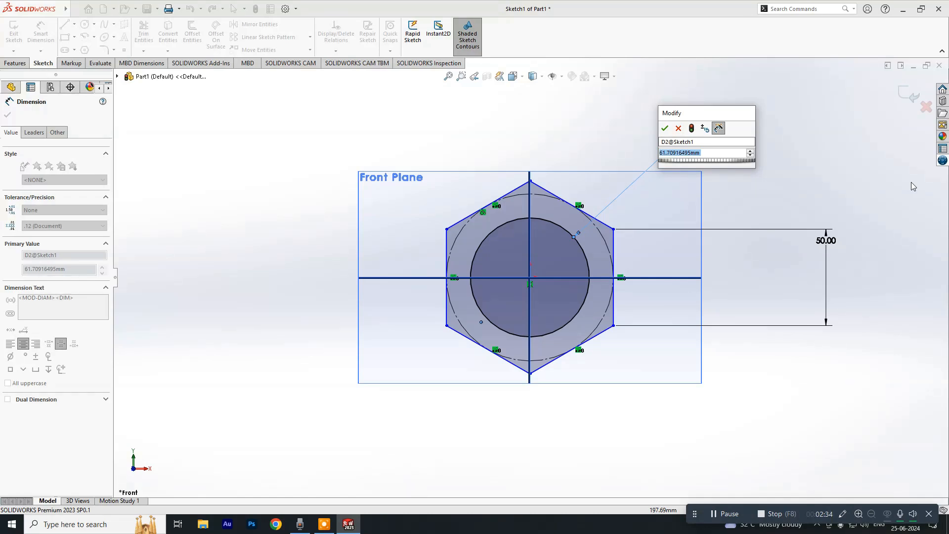
pyautogui.write('50')
pyautogui.press('Return')
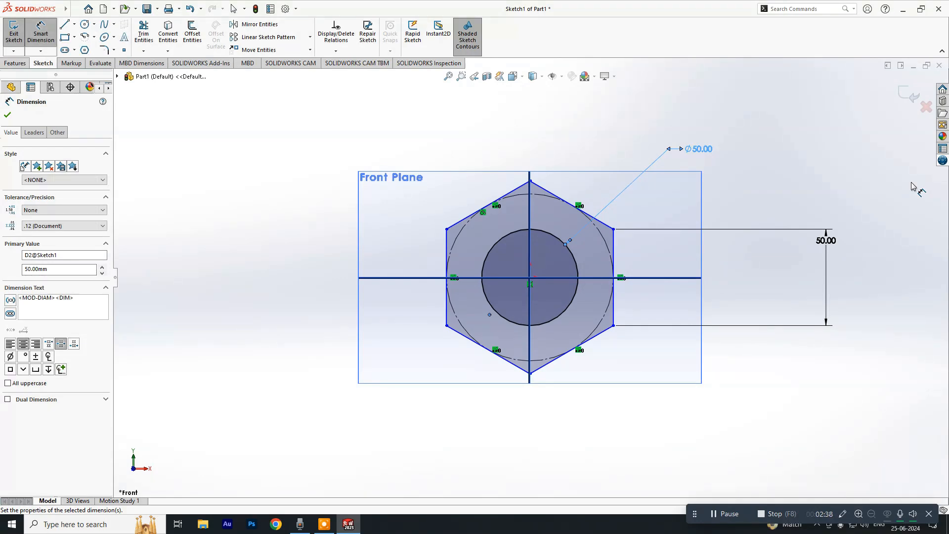
pyautogui.click(7, 117)
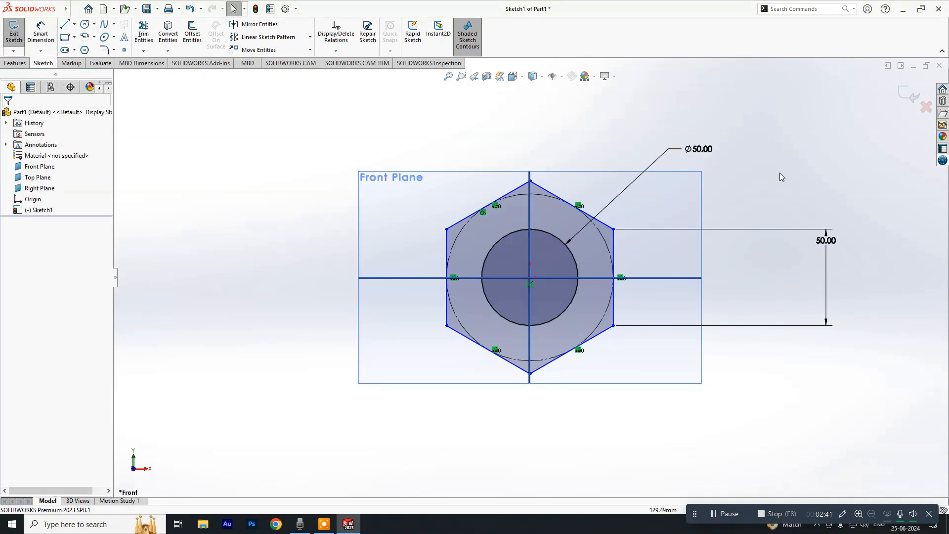
# Exit the sketch and extrude the hexagon with its circular hole to a blind depth of 30 mm
pyautogui.click(15, 63)
pyautogui.click(909, 92)
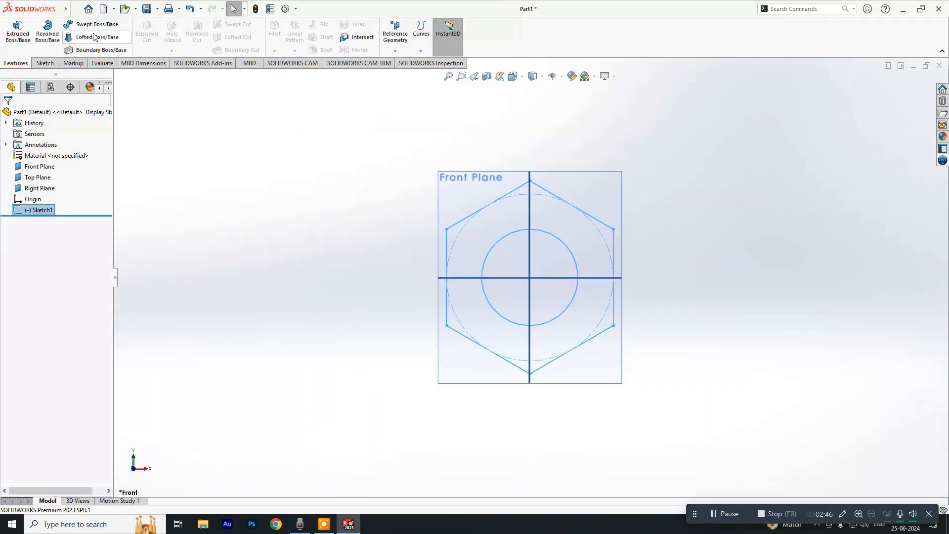
pyautogui.click(15, 30)
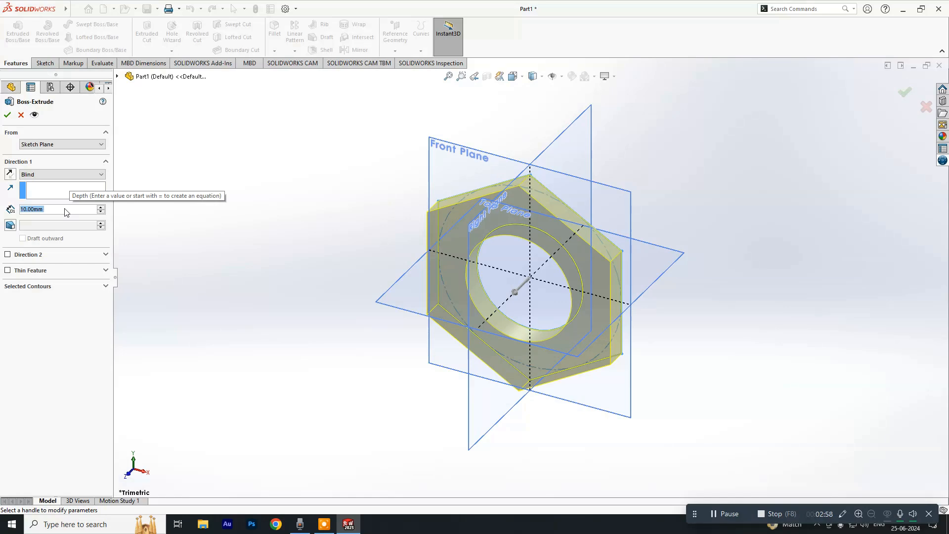
pyautogui.write('30')
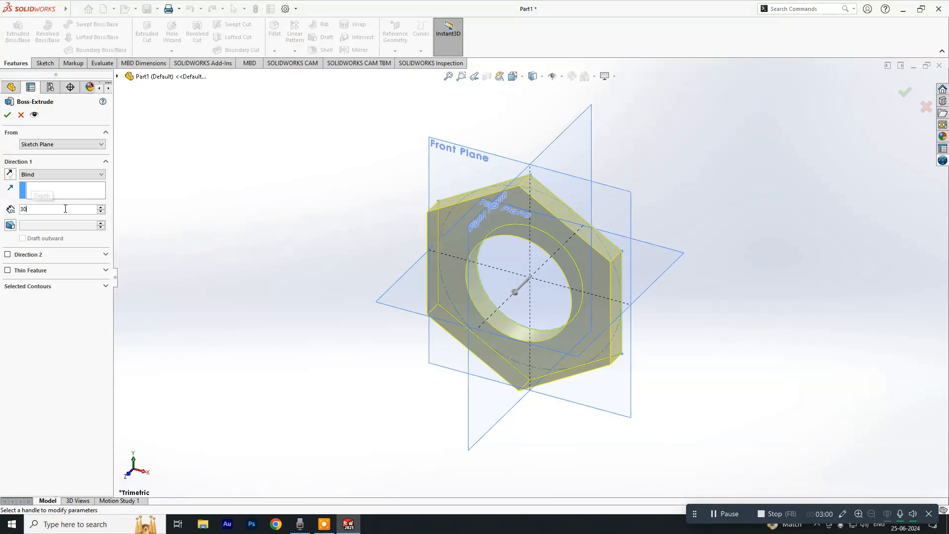
pyautogui.press('Return')
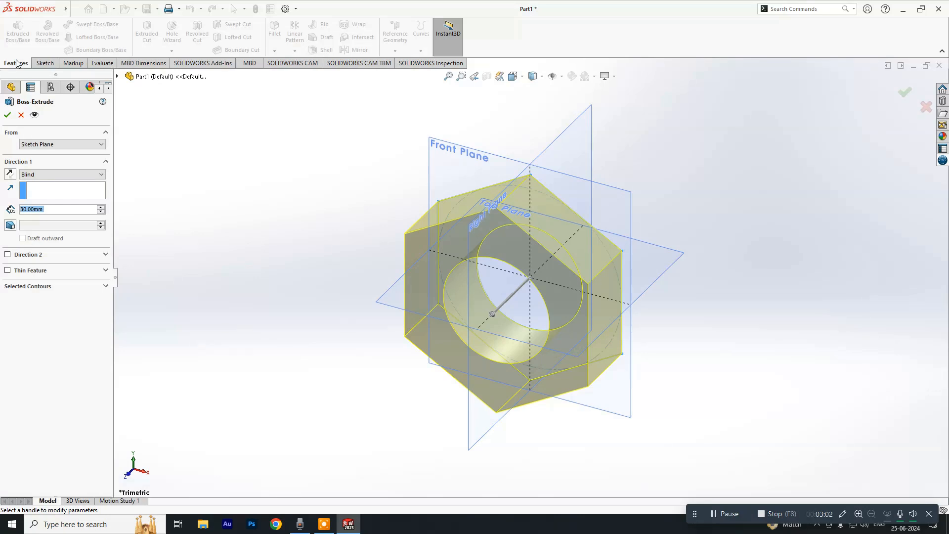
pyautogui.click(8, 118)
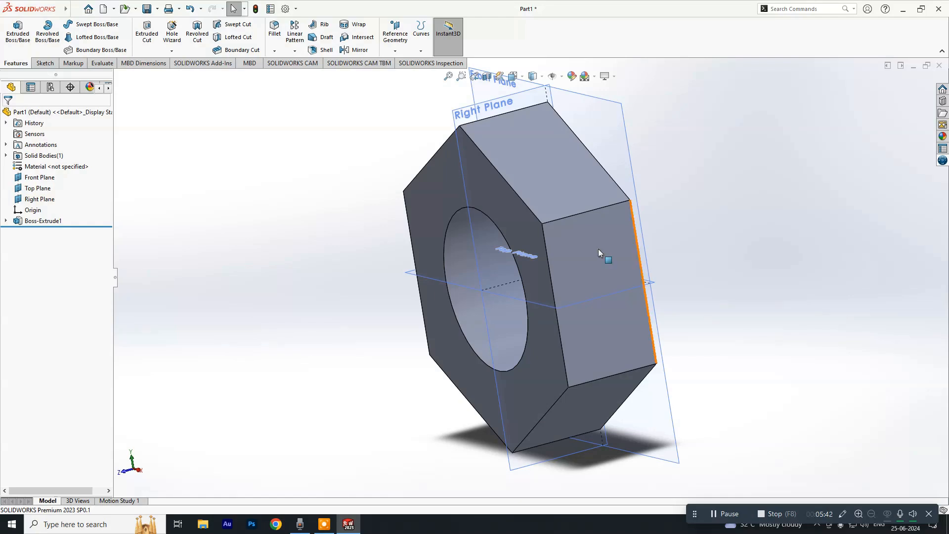
pyautogui.click(421, 51)
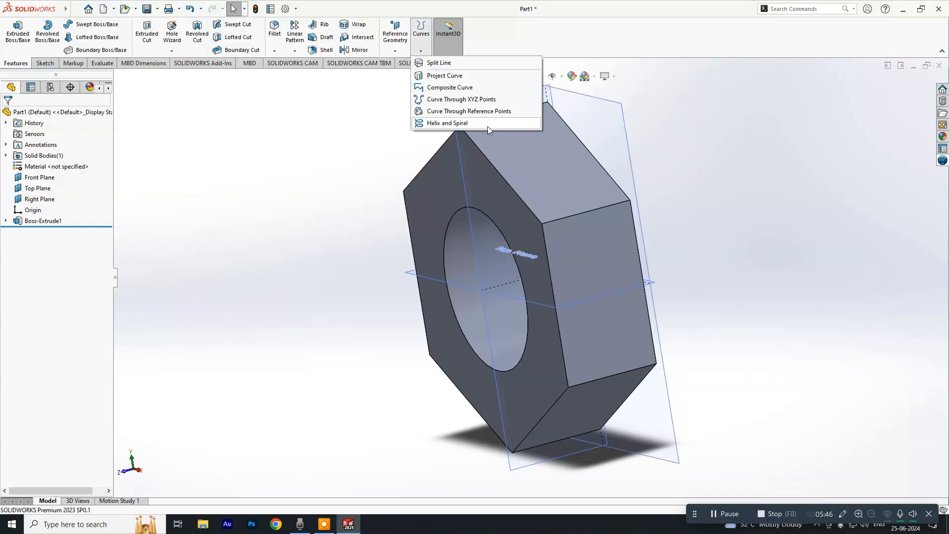
pyautogui.click(834, 244)
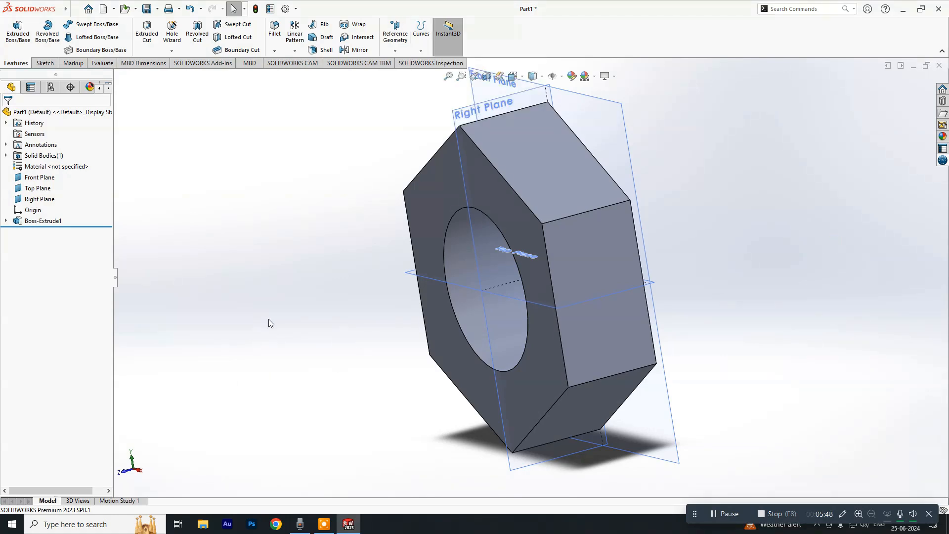
# Start a sketch on the nut's front hexagonal face and draw a 25 mm radius circle from the origin to the hole's edge
pyautogui.moveTo(270, 324); pyautogui.dragTo(364, 299, button='middle')
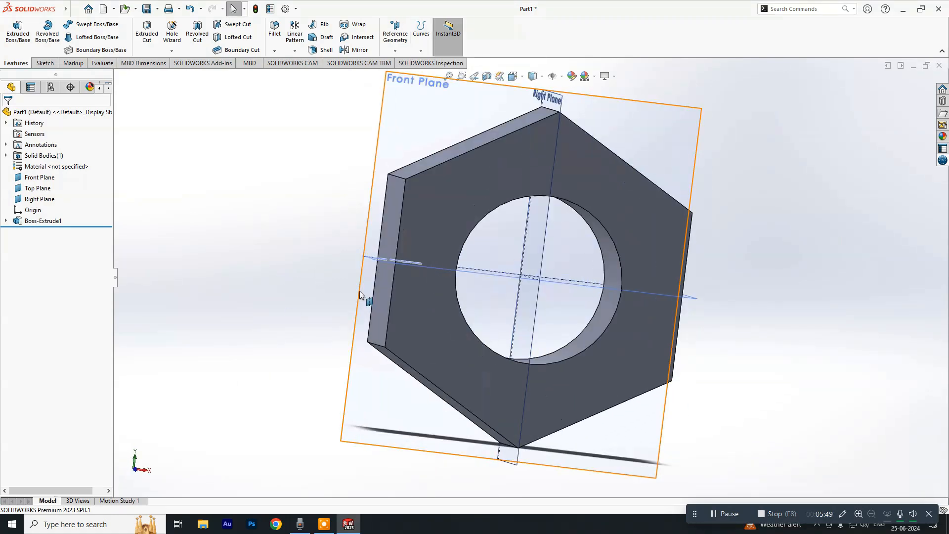
pyautogui.click(462, 211)
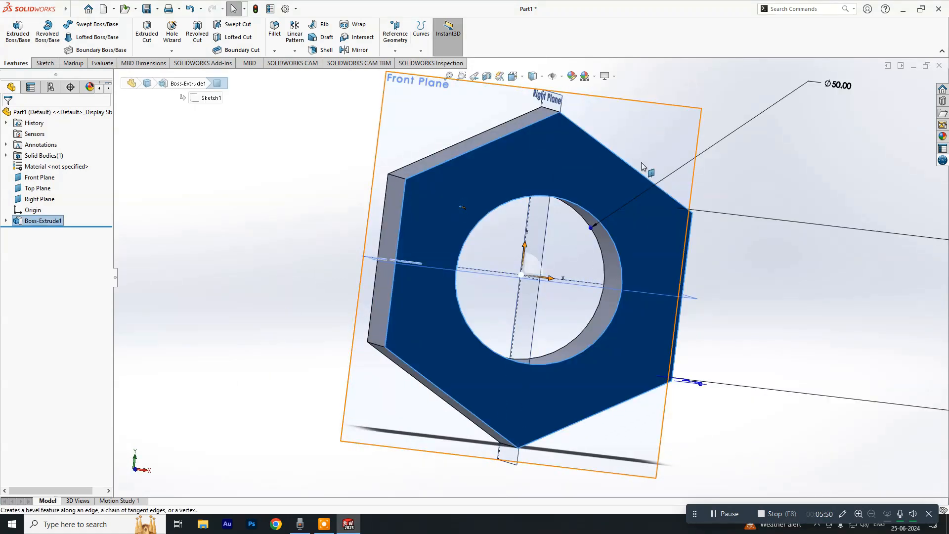
pyautogui.click(558, 149)
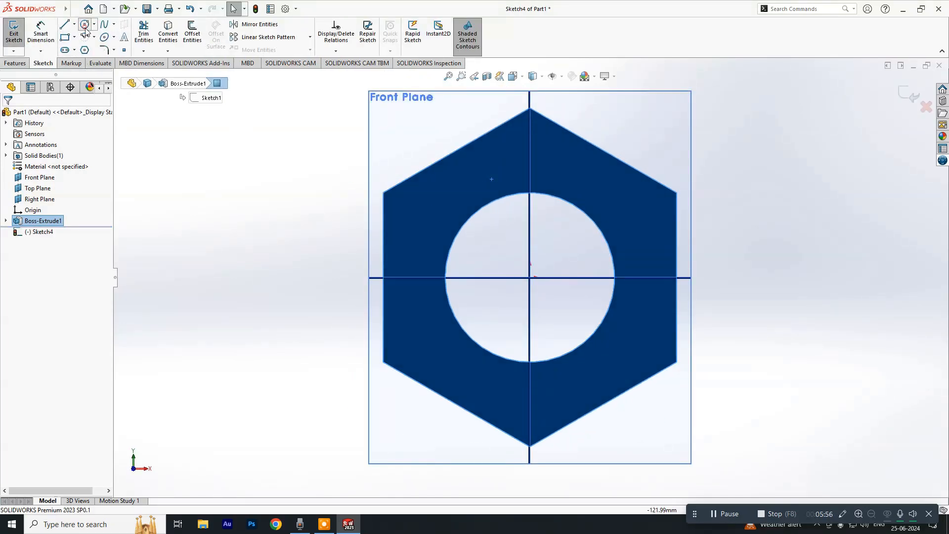
pyautogui.click(85, 26)
pyautogui.click(529, 277)
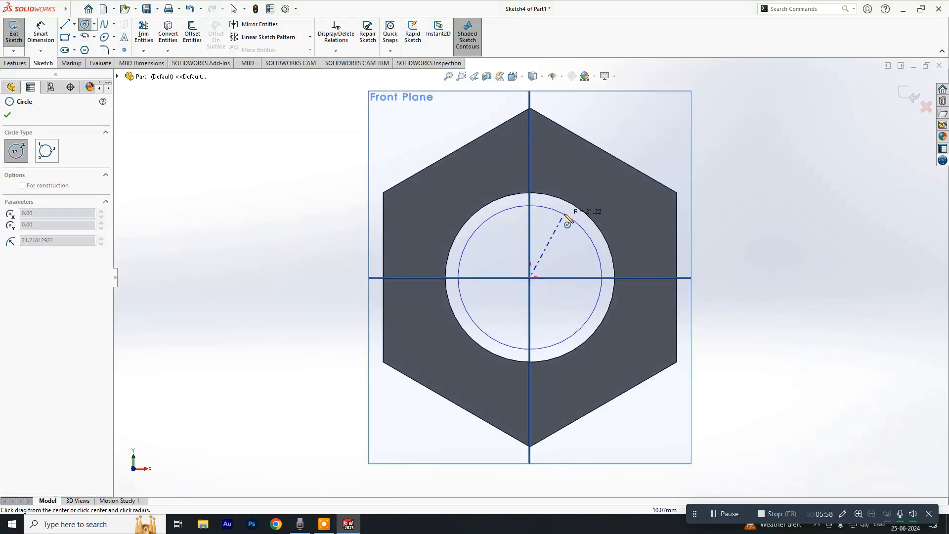
pyautogui.click(570, 206)
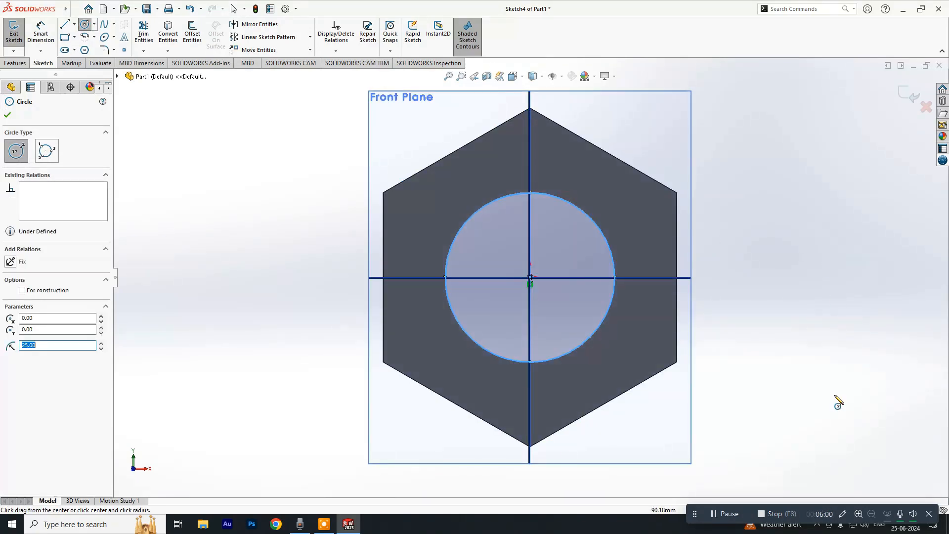
# Start a helix from the circle sketched at the bore edge and set its constant pitch to 5 mm
pyautogui.moveTo(758, 233)
pyautogui.mouseDown(button='middle')
pyautogui.moveTo(664, 284)
pyautogui.moveTo(714, 275)
pyautogui.moveTo(864, 296)
pyautogui.mouseUp(button='middle')
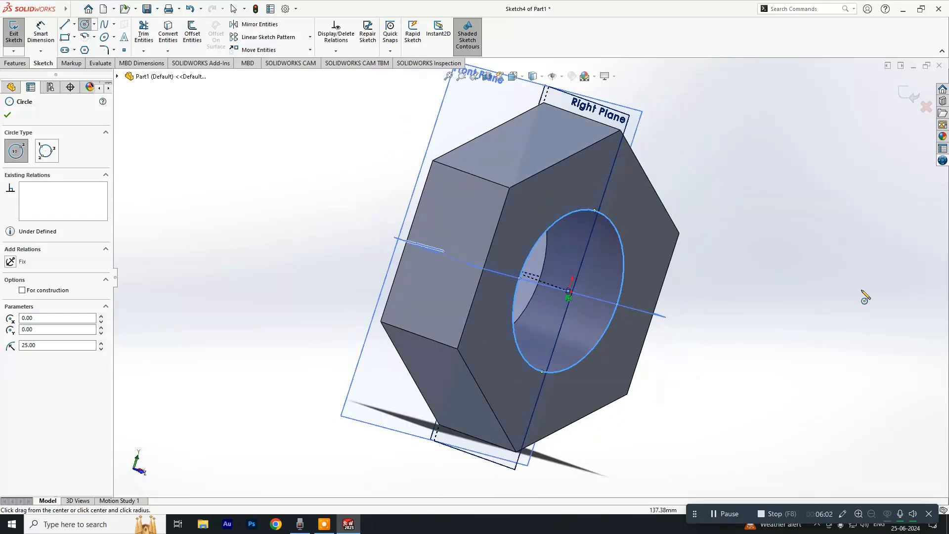
pyautogui.scroll(2, 702, 297)
pyautogui.moveTo(700, 291); pyautogui.dragTo(583, 311, button='middle')
pyautogui.click(15, 63)
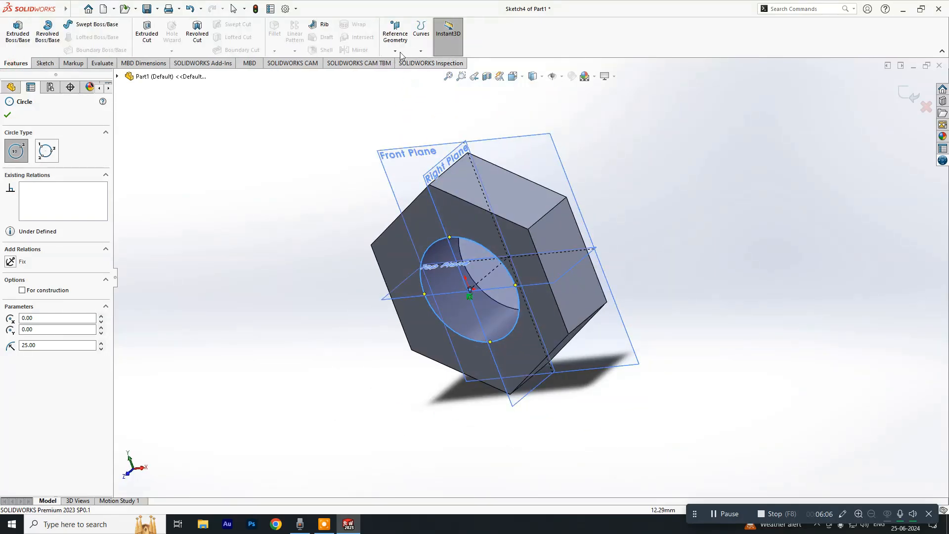
pyautogui.click(421, 30)
pyautogui.click(448, 75)
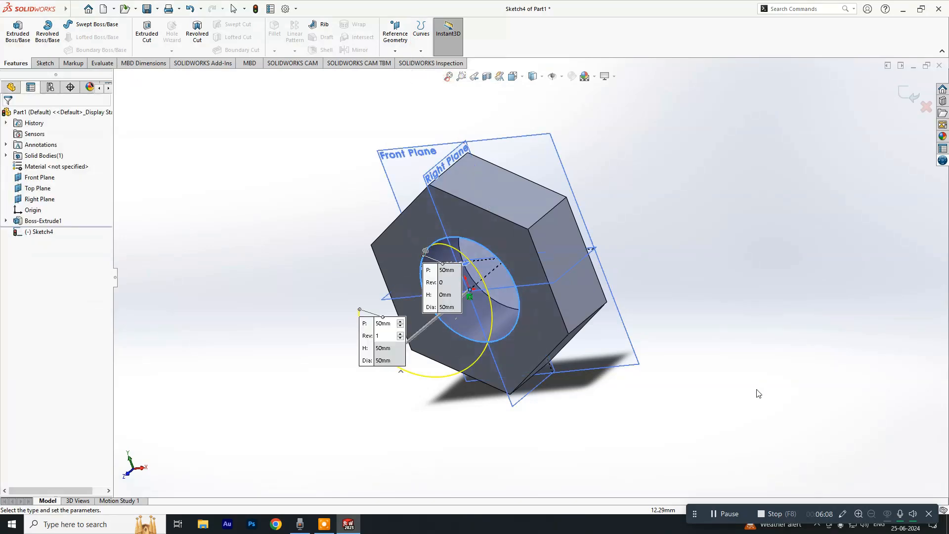
pyautogui.moveTo(718, 385); pyautogui.dragTo(731, 344, button='middle')
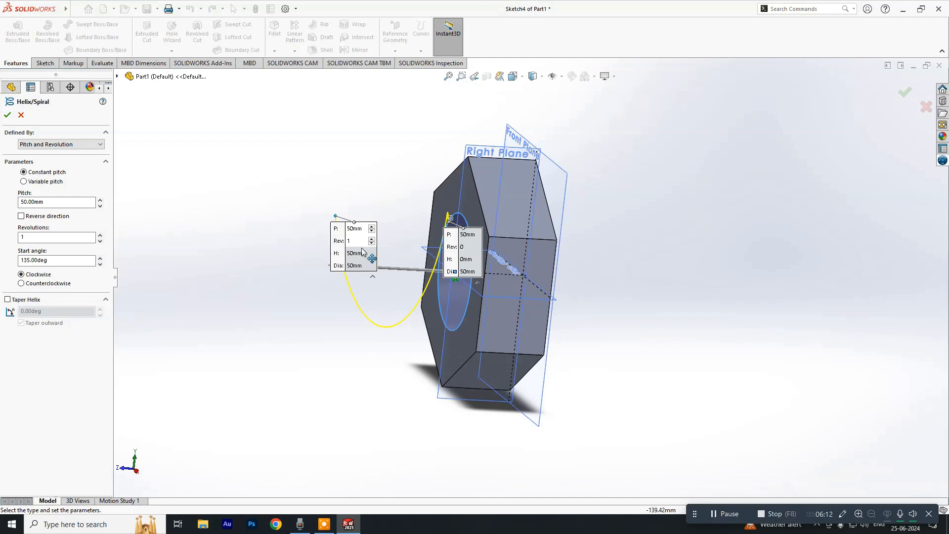
pyautogui.moveTo(28, 202); pyautogui.dragTo(10, 200)
pyautogui.click(100, 200)
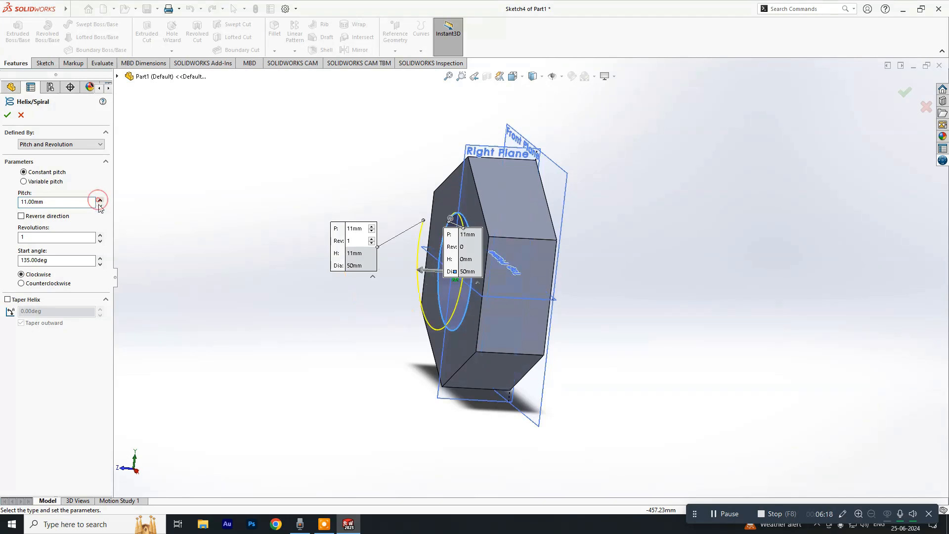
pyautogui.click(101, 207)
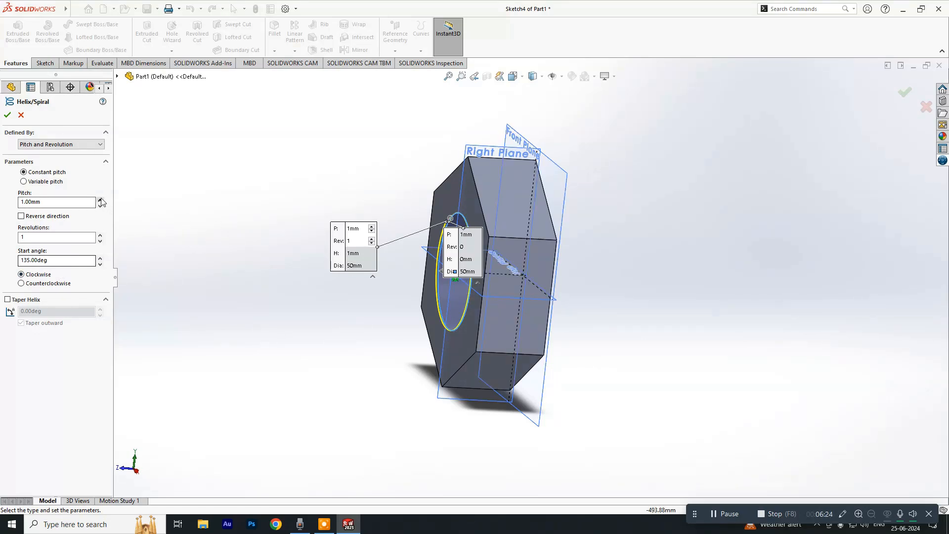
pyautogui.click(101, 199)
pyautogui.doubleClick(15, 201)
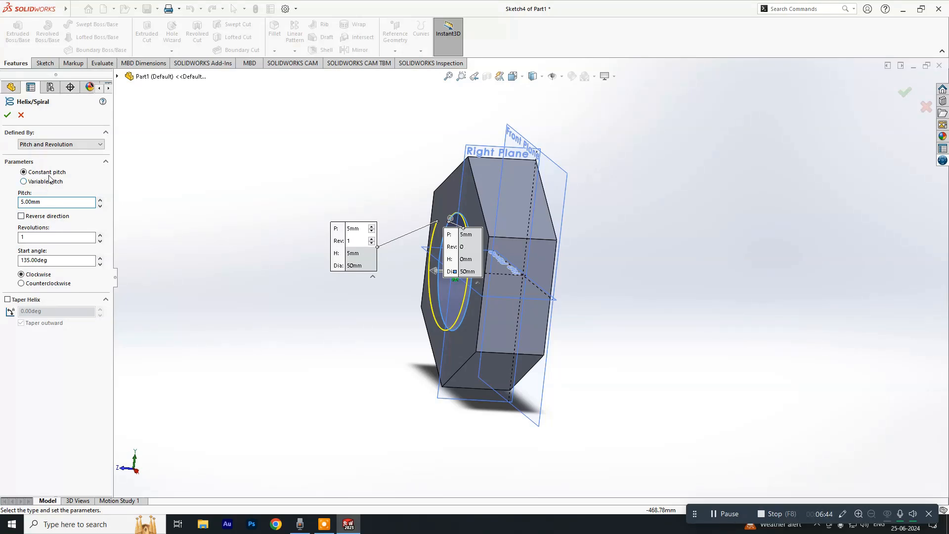
# Define the helix by Height and Pitch and set its height to 50 mm
pyautogui.moveTo(505, 228); pyautogui.dragTo(560, 265, button='middle')
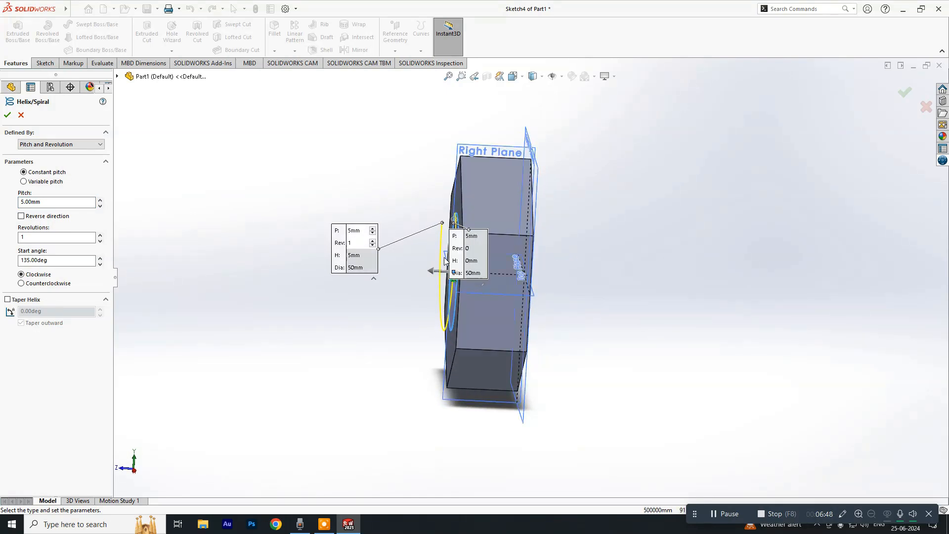
pyautogui.moveTo(576, 272); pyautogui.dragTo(585, 320, button='middle')
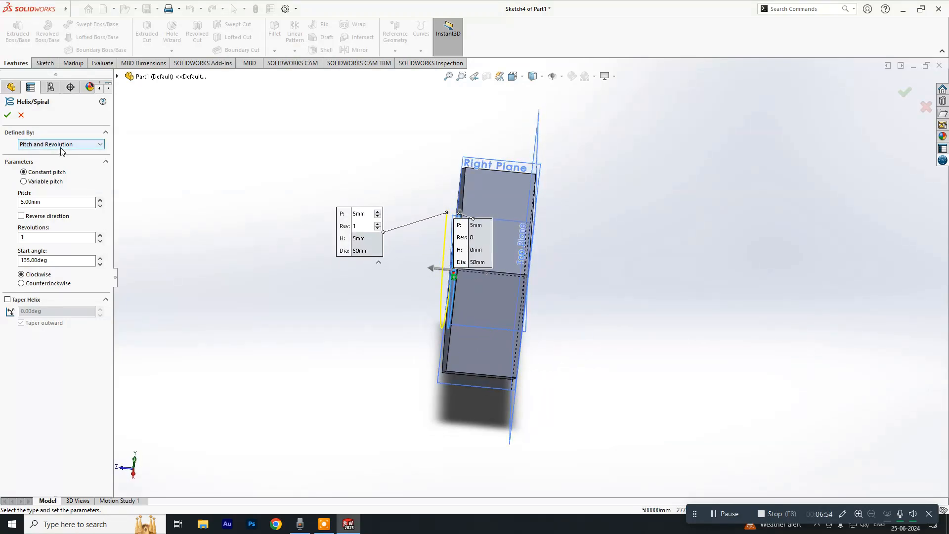
pyautogui.click(60, 145)
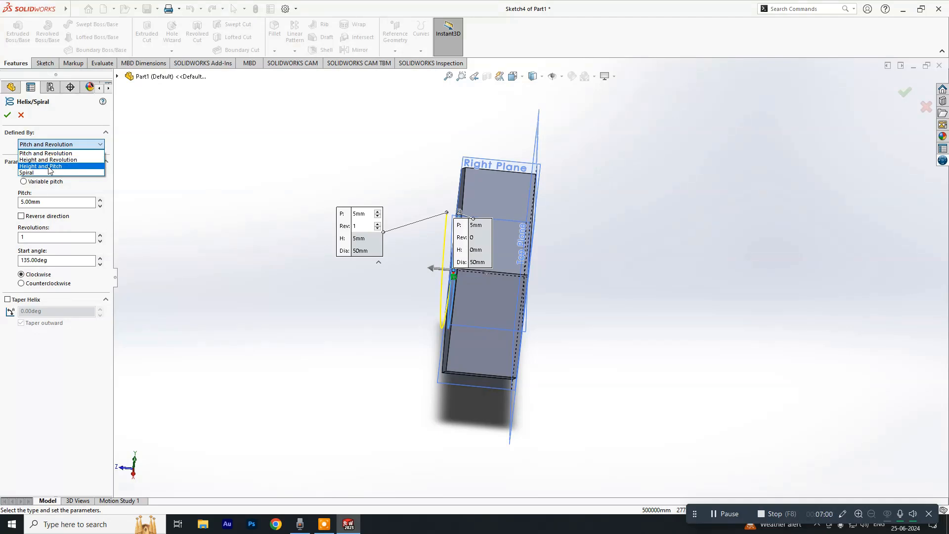
pyautogui.click(49, 170)
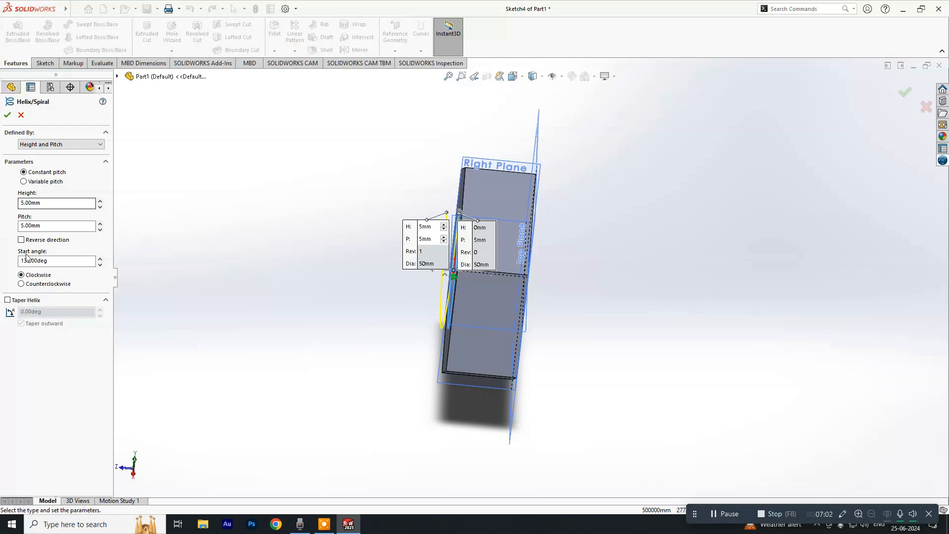
pyautogui.click(52, 203)
pyautogui.write('0')
pyautogui.press('Return')
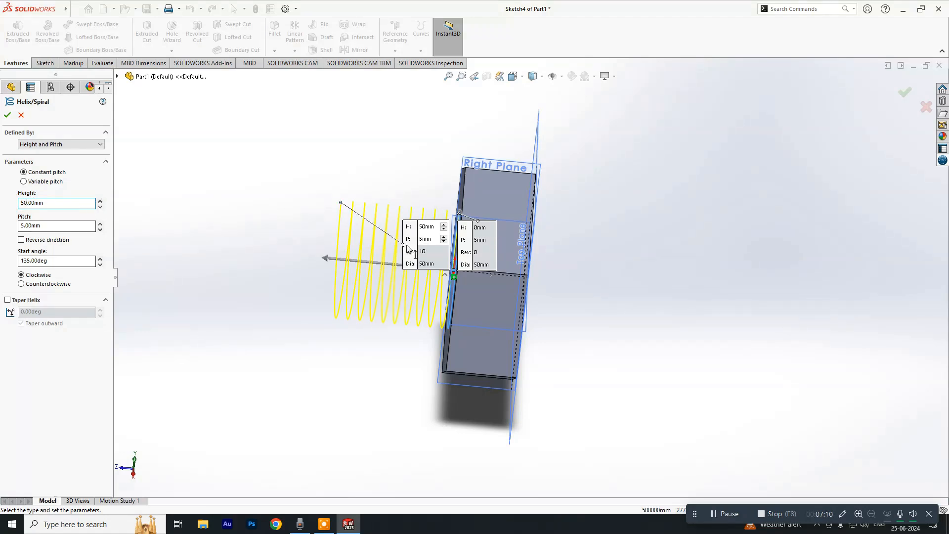
# Reverse the helix direction so it runs through the nut's bore, and accept the curve
pyautogui.moveTo(275, 316); pyautogui.dragTo(267, 396, button='middle')
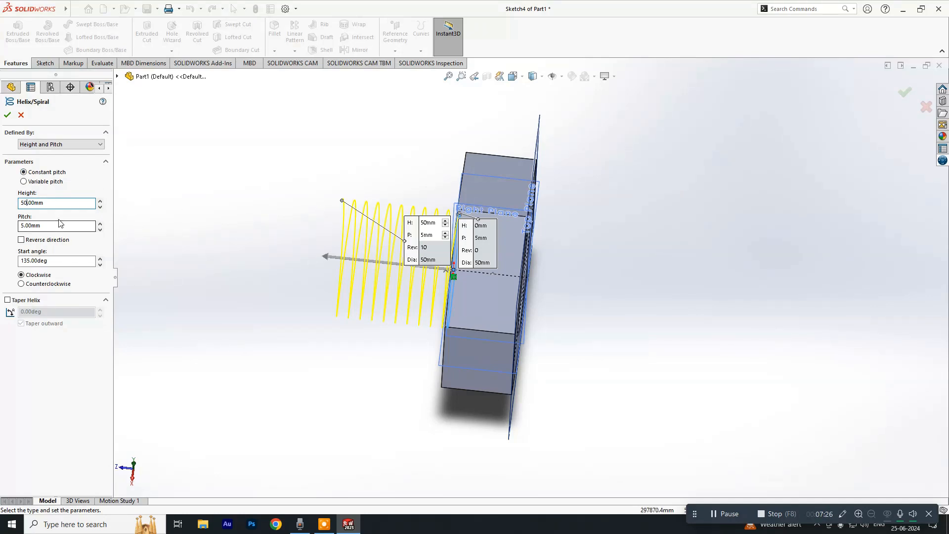
pyautogui.click(22, 239)
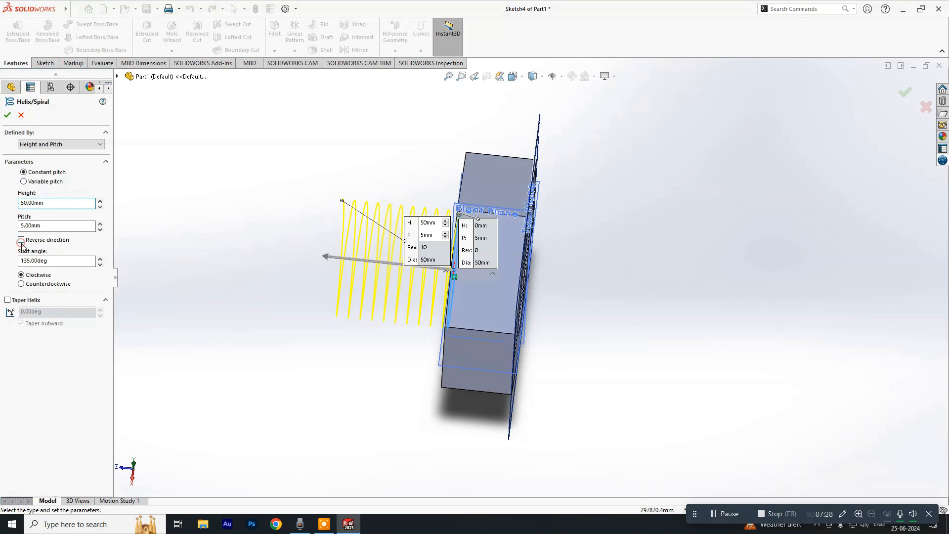
pyautogui.click(7, 116)
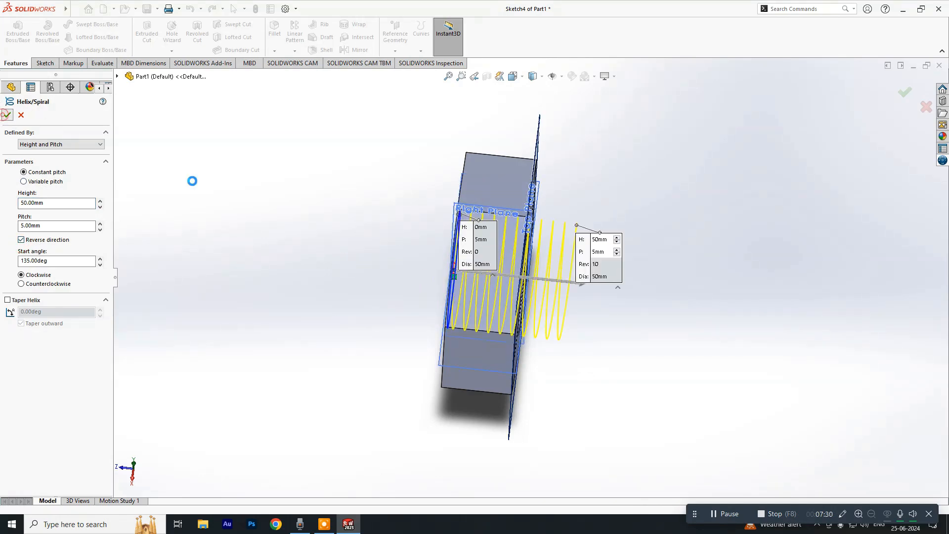
pyautogui.moveTo(663, 288); pyautogui.dragTo(567, 394, button='middle')
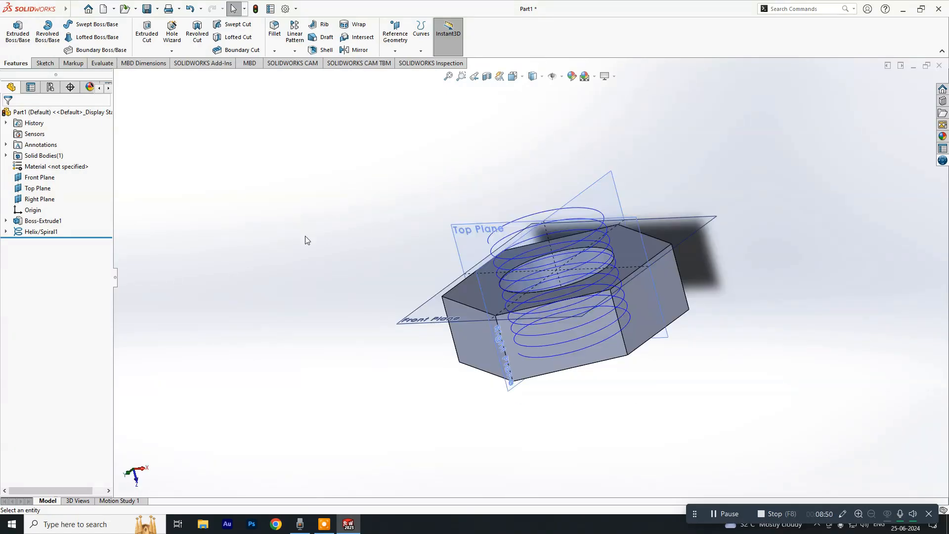
pyautogui.moveTo(306, 240); pyautogui.dragTo(455, 385, button='middle')
pyautogui.moveTo(619, 244); pyautogui.dragTo(484, 317, button='middle')
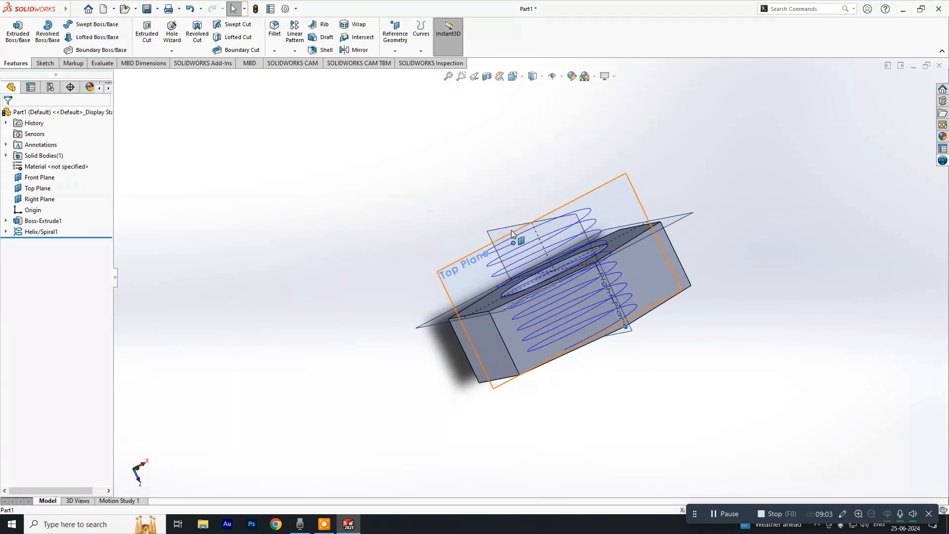
pyautogui.moveTo(760, 310); pyautogui.dragTo(315, 155, button='middle')
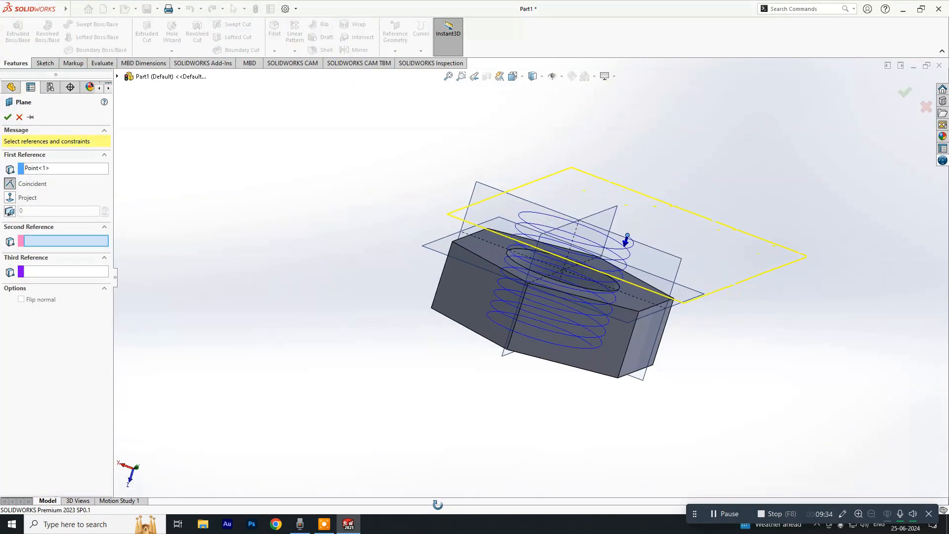
pyautogui.moveTo(475, 356); pyautogui.dragTo(348, 430, button='middle')
pyautogui.click(924, 108)
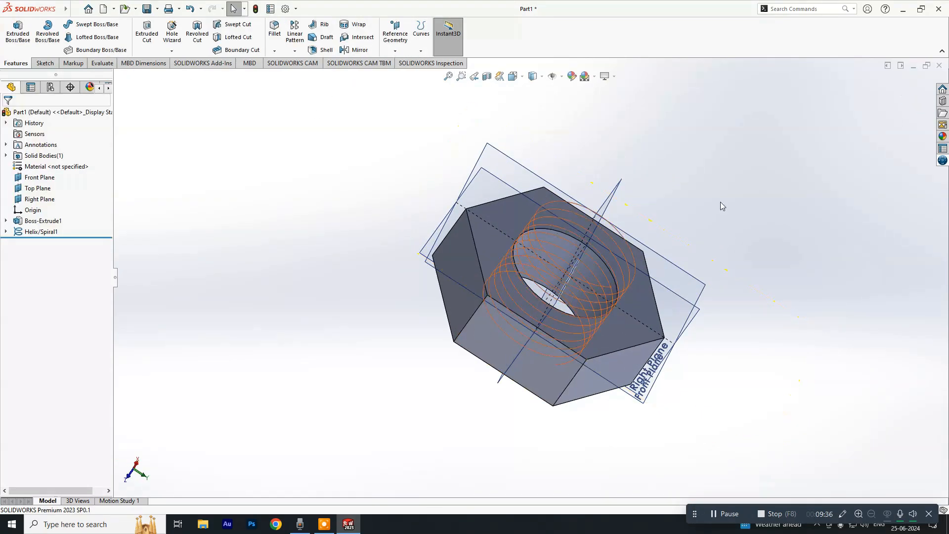
# Start a new sketch on the Right Plane
pyautogui.moveTo(818, 256); pyautogui.dragTo(662, 202, button='middle')
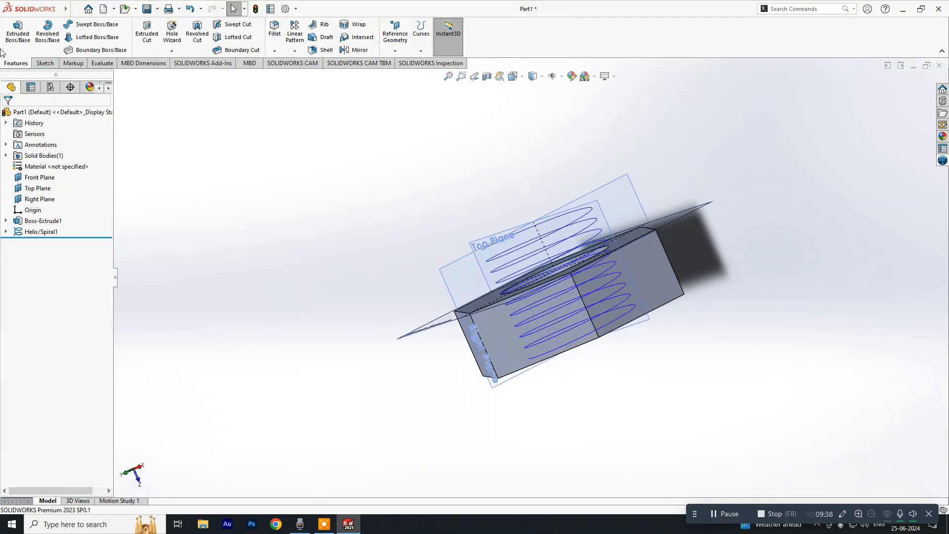
pyautogui.moveTo(567, 187); pyautogui.dragTo(594, 178, button='middle')
pyautogui.click(612, 149)
pyautogui.click(613, 135)
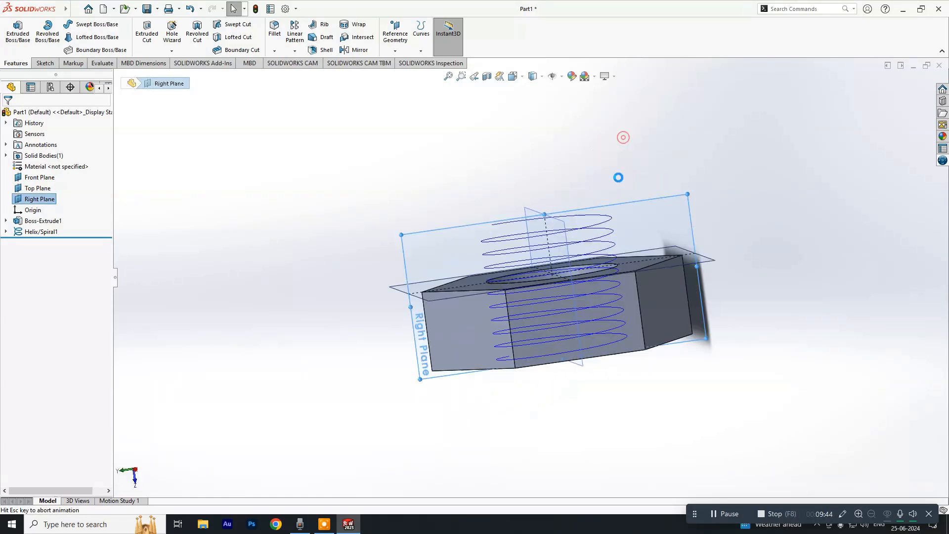
pyautogui.click(76, 9)
pyautogui.click(73, 27)
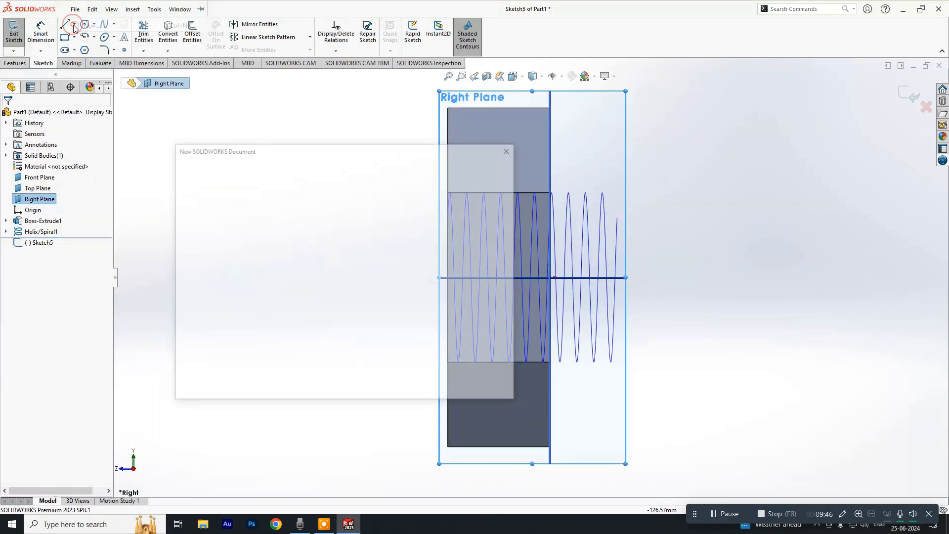
pyautogui.click(439, 382)
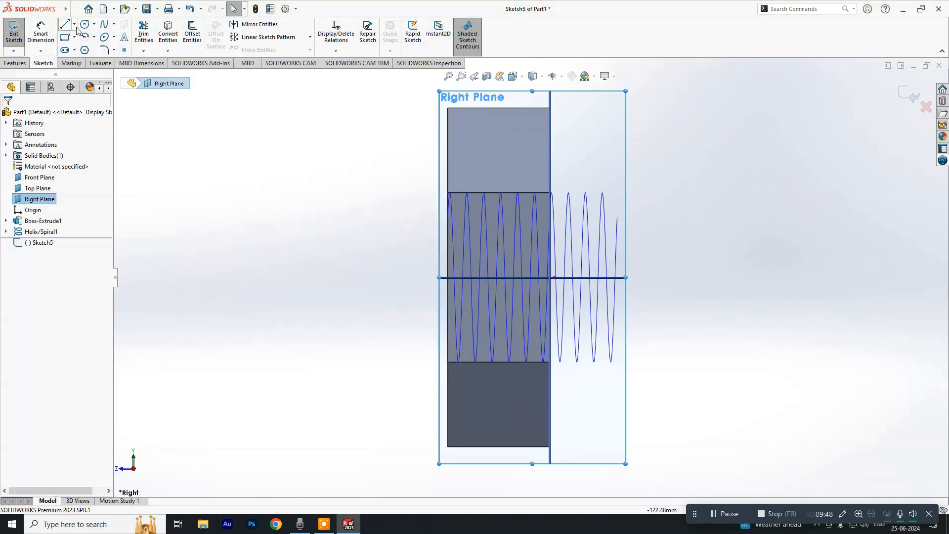
# Draw a horizontal centerline along the bore axis, extending beyond both ends of the helix, and exit the sketch
pyautogui.click(74, 24)
pyautogui.click(85, 49)
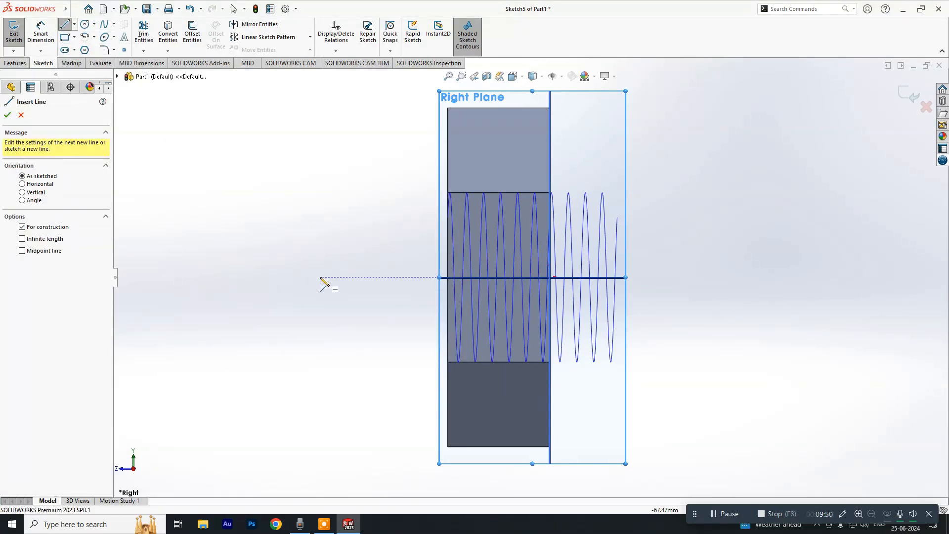
pyautogui.click(320, 277)
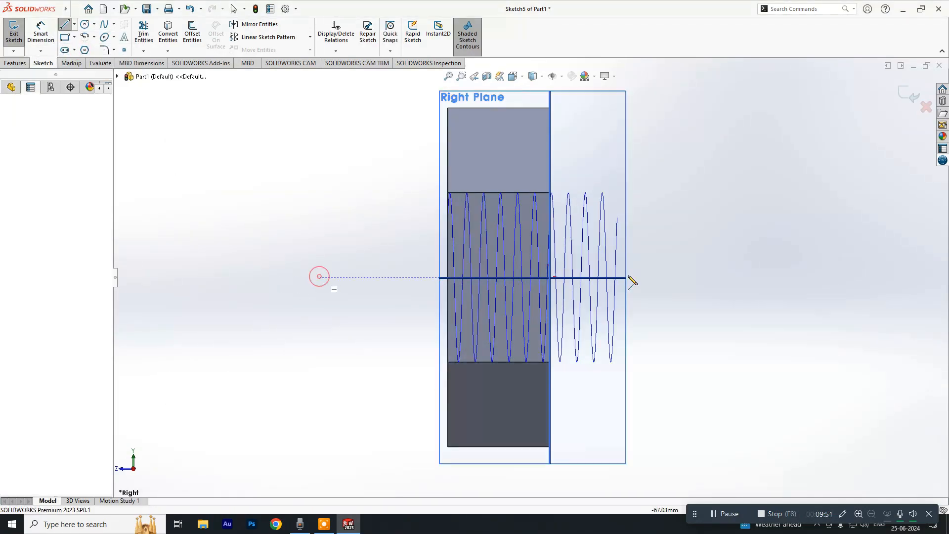
pyautogui.click(787, 277)
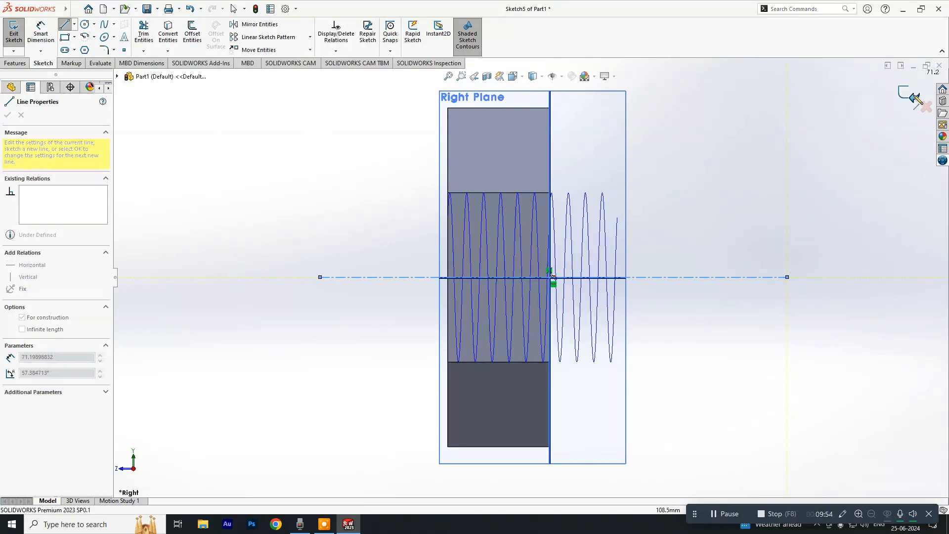
pyautogui.press('Escape')
pyautogui.click(14, 35)
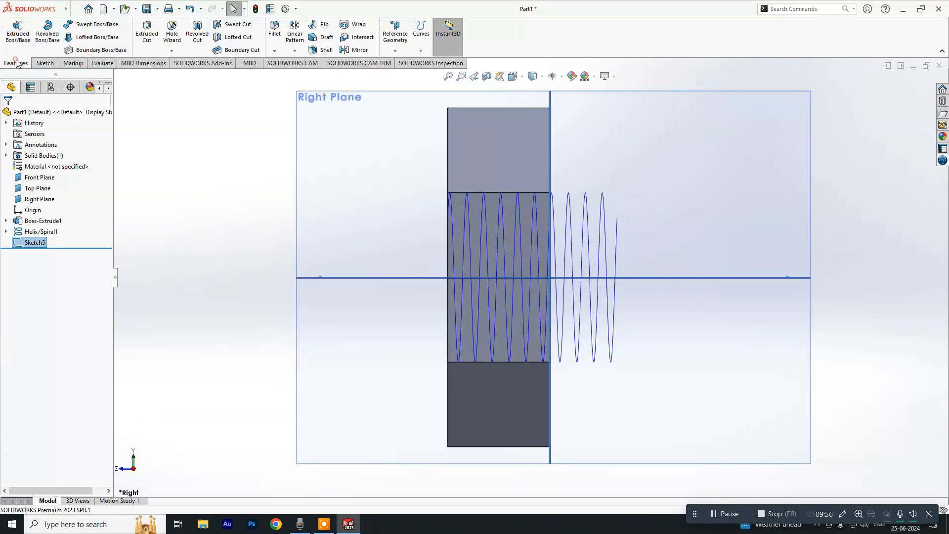
# Create a reference plane through the helix's outer endpoint, parallel to the Right Plane
pyautogui.click(395, 51)
pyautogui.click(403, 64)
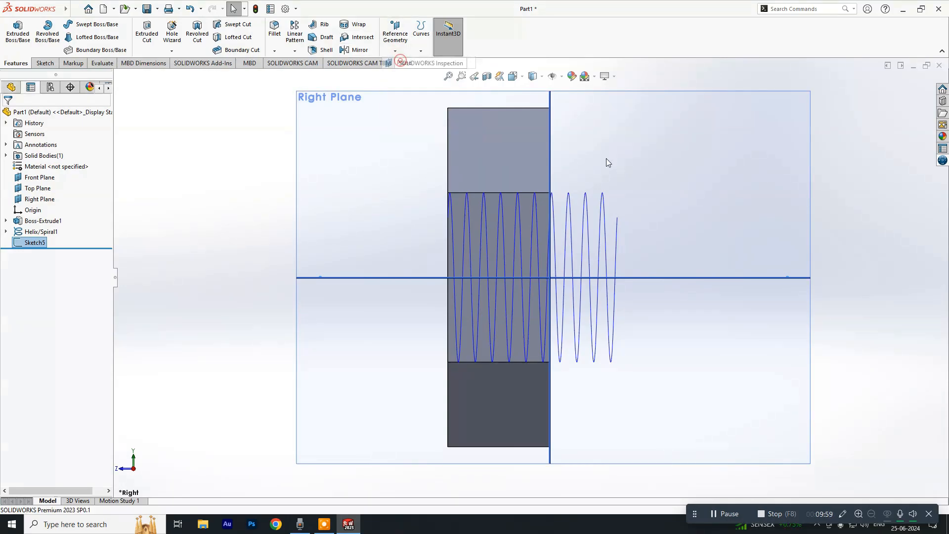
pyautogui.click(618, 218)
pyautogui.moveTo(693, 214); pyautogui.dragTo(571, 108, button='middle')
pyautogui.scroll(5, 545, 216)
pyautogui.moveTo(545, 216); pyautogui.dragTo(454, 228, button='middle')
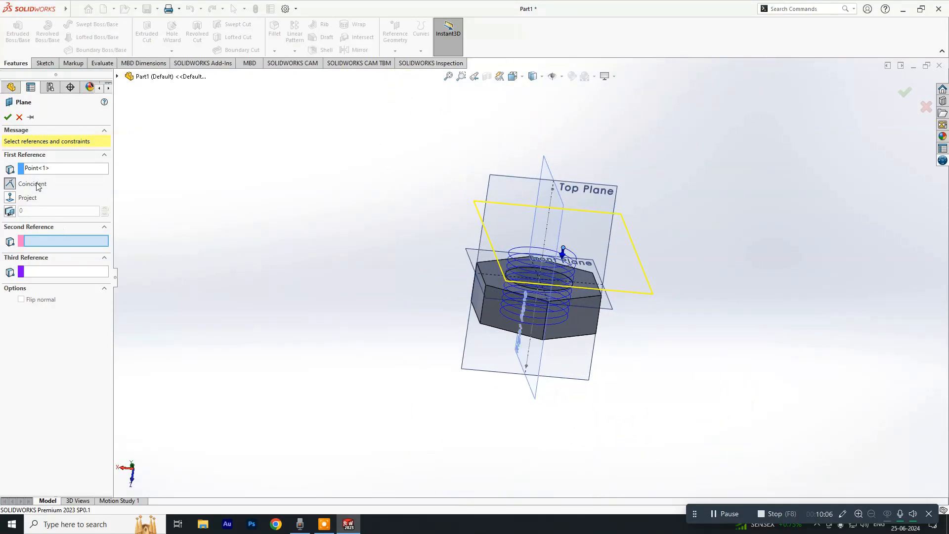
pyautogui.click(548, 225)
pyautogui.moveTo(773, 254); pyautogui.dragTo(433, 477, button='middle')
pyautogui.click(905, 94)
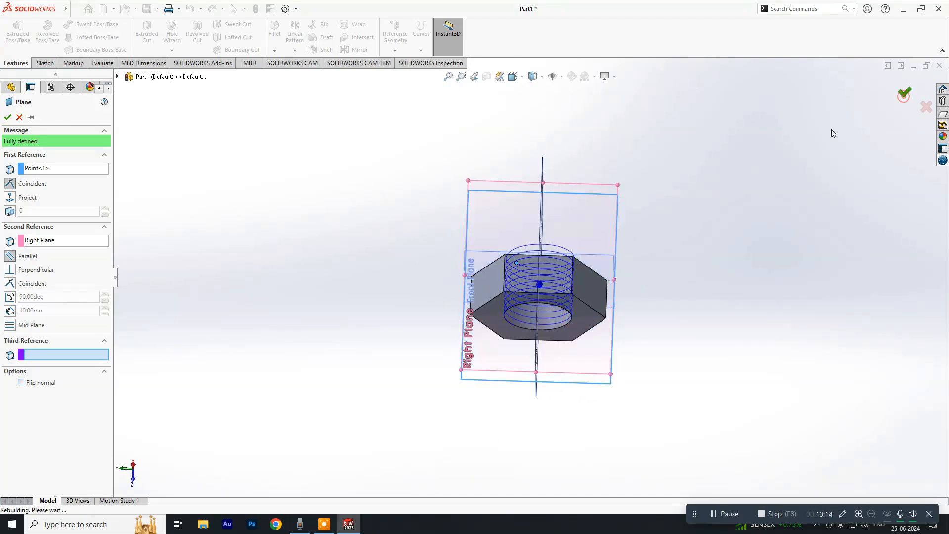
# Sketch a three-sided polygon on the new plane, beyond the helix's outer end, with an inscribed circle about 12 mm in diameter
pyautogui.moveTo(723, 176); pyautogui.dragTo(654, 299, button='middle')
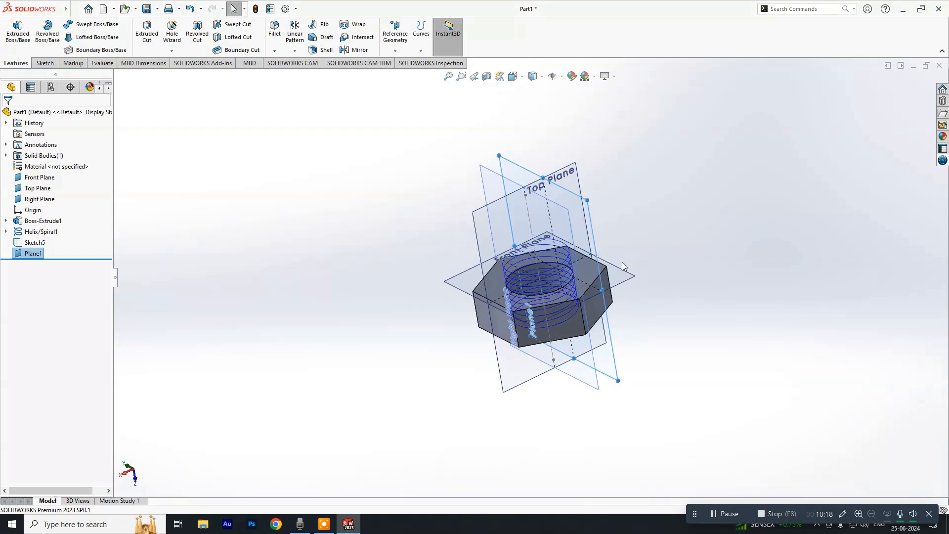
pyautogui.click(557, 188)
pyautogui.click(625, 139)
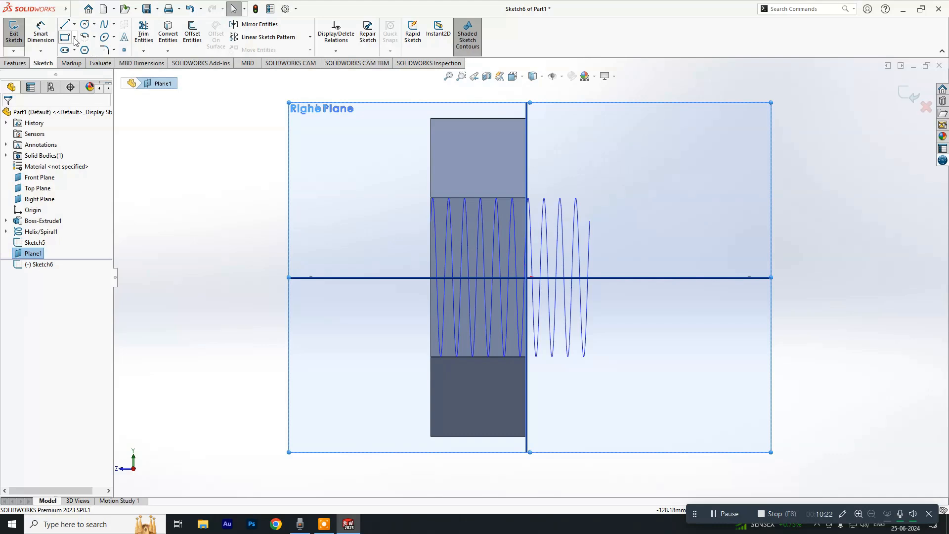
pyautogui.click(86, 51)
pyautogui.click(50, 169)
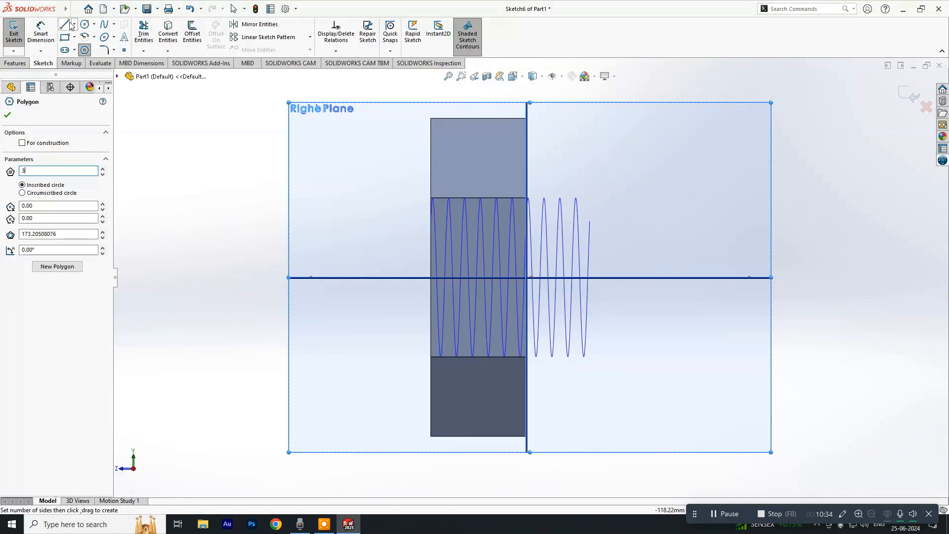
pyautogui.moveTo(655, 210); pyautogui.dragTo(657, 171)
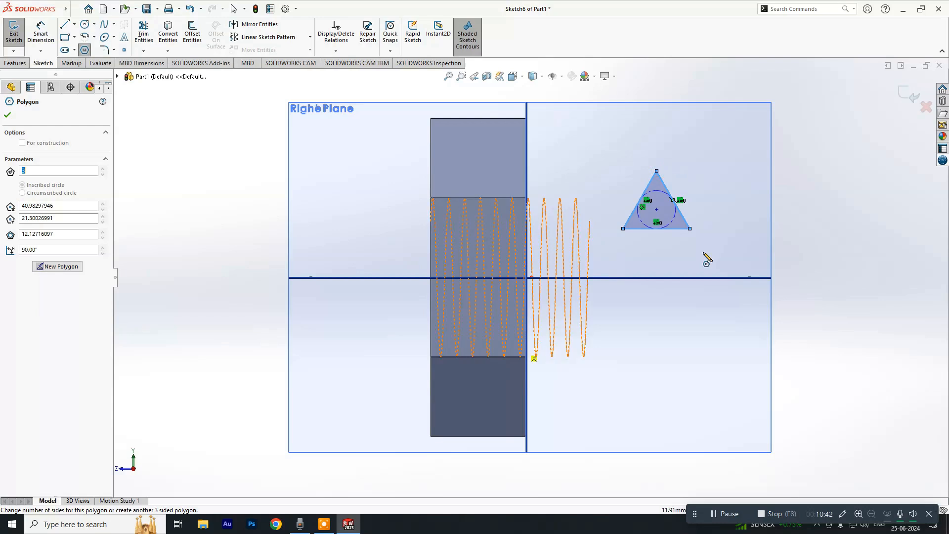
pyautogui.press('Escape')
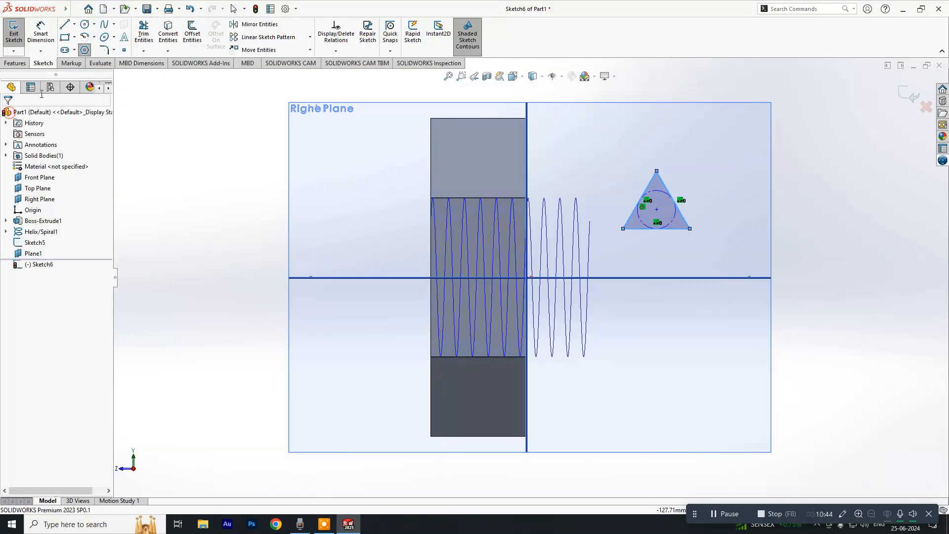
# Try to dimension the distance between the triangle's center point and the helix's outer endpoint
pyautogui.click(36, 42)
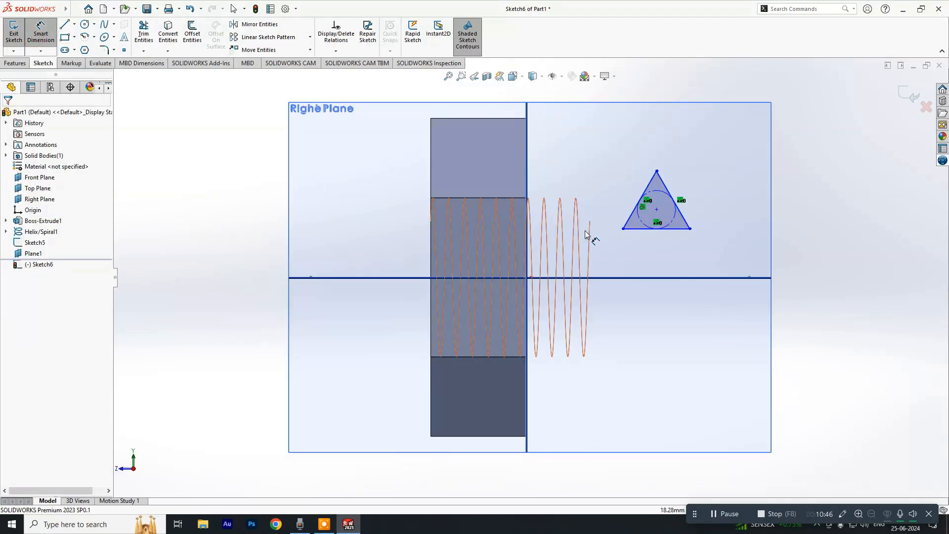
pyautogui.scroll(-5, 592, 231)
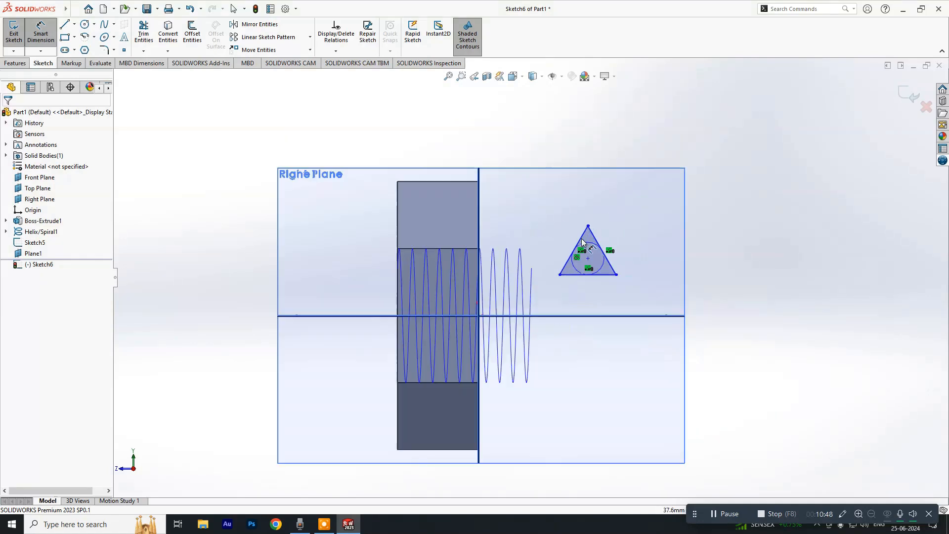
pyautogui.click(561, 286)
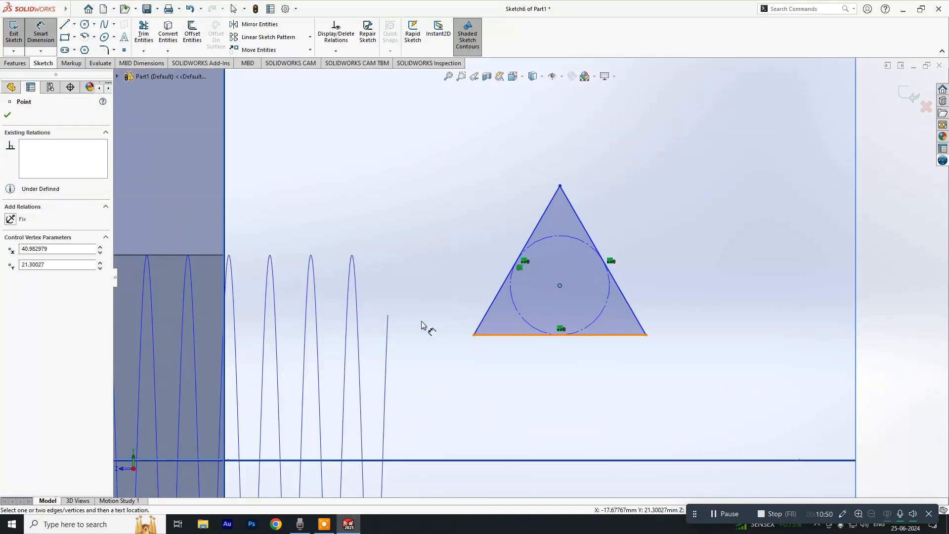
pyautogui.click(388, 315)
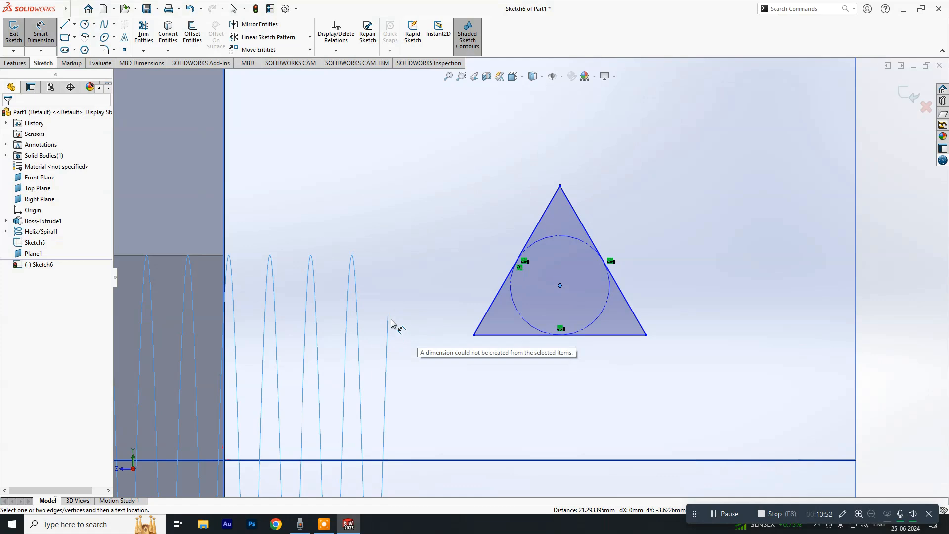
pyautogui.press('Escape')
pyautogui.press('Escape')
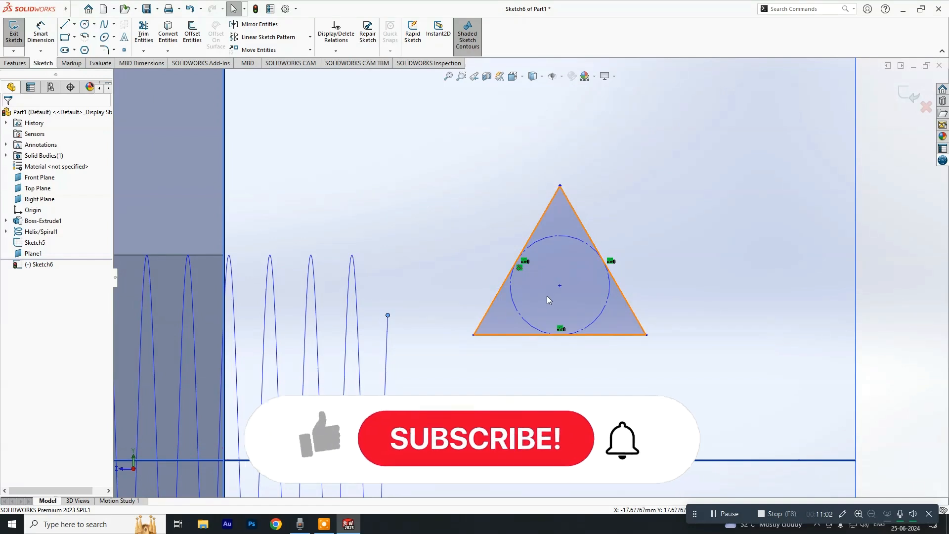
pyautogui.click(560, 285)
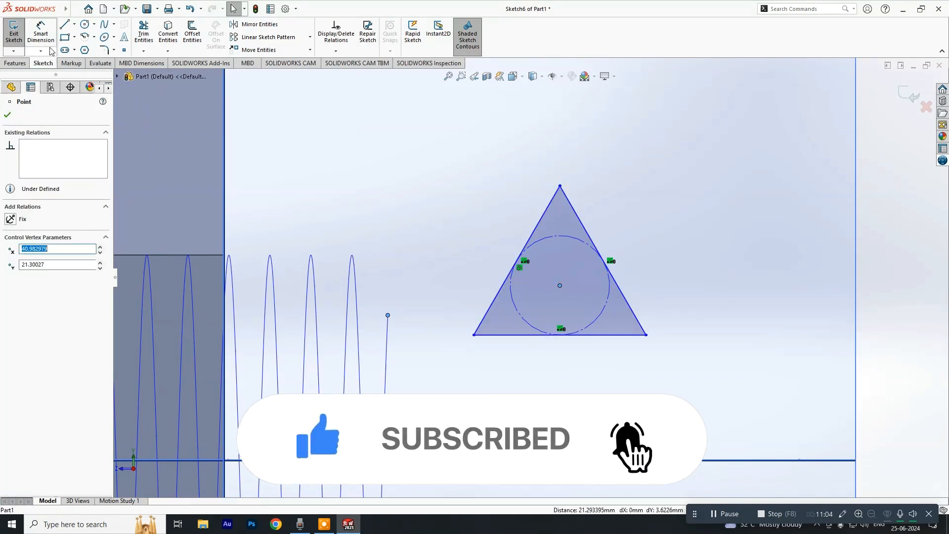
pyautogui.click(40, 35)
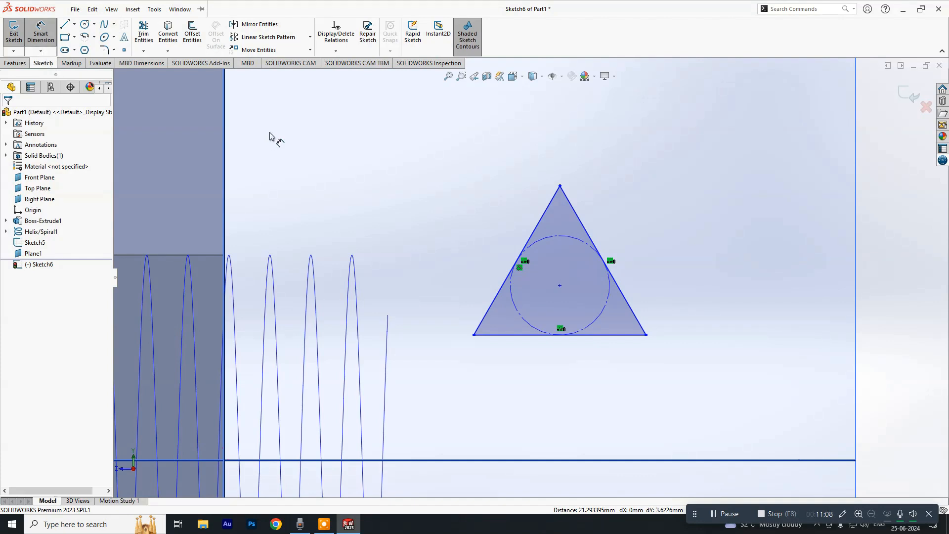
pyautogui.press('Escape')
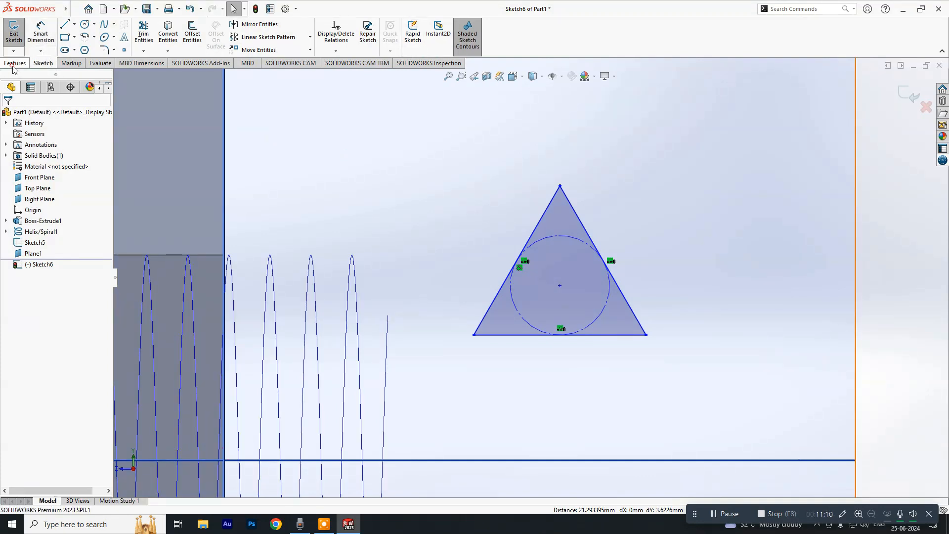
# Move the triangle by its center point onto the helix's outer endpoint so the two points are coincident
pyautogui.click(14, 63)
pyautogui.click(421, 51)
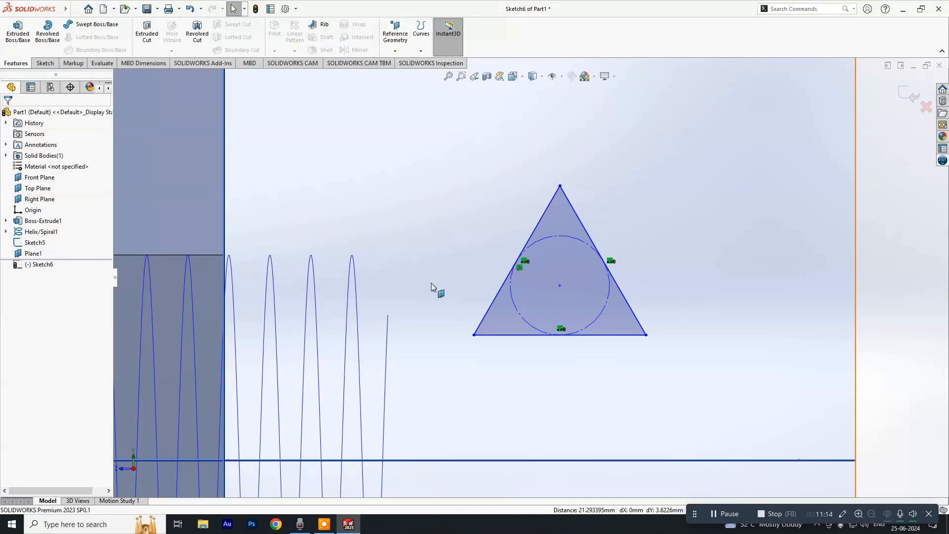
pyautogui.click(387, 315)
pyautogui.scroll(3, 430, 327)
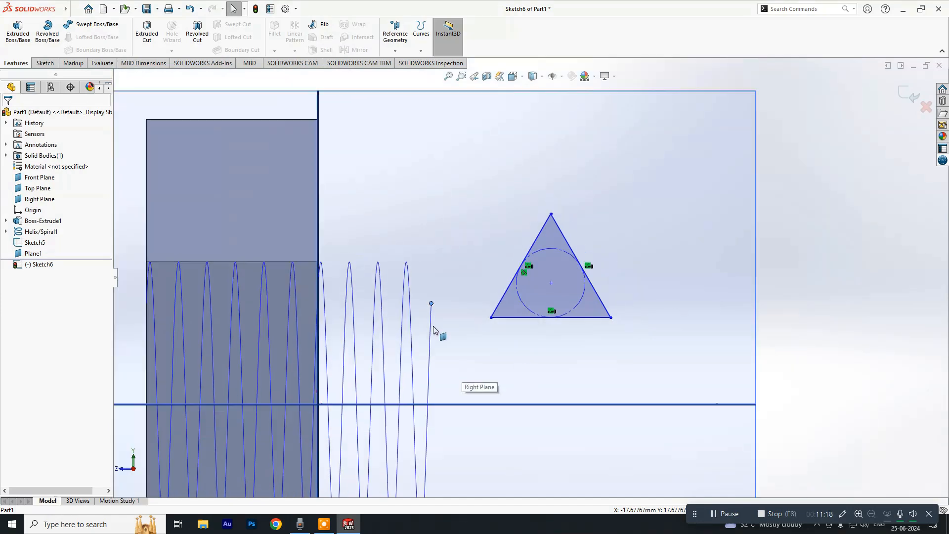
pyautogui.scroll(-3, 514, 309)
pyautogui.scroll(-2, 504, 263)
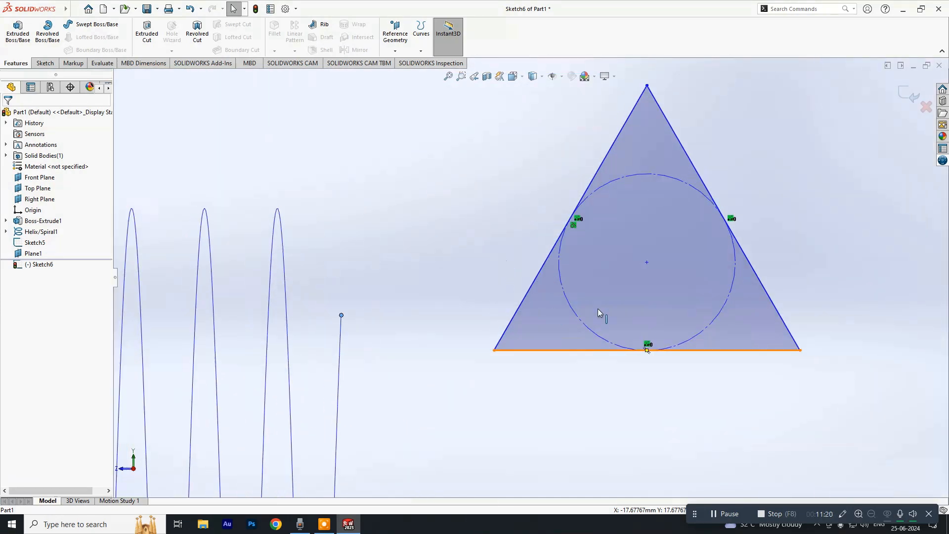
pyautogui.click(647, 263)
pyautogui.moveTo(420, 312); pyautogui.dragTo(341, 318)
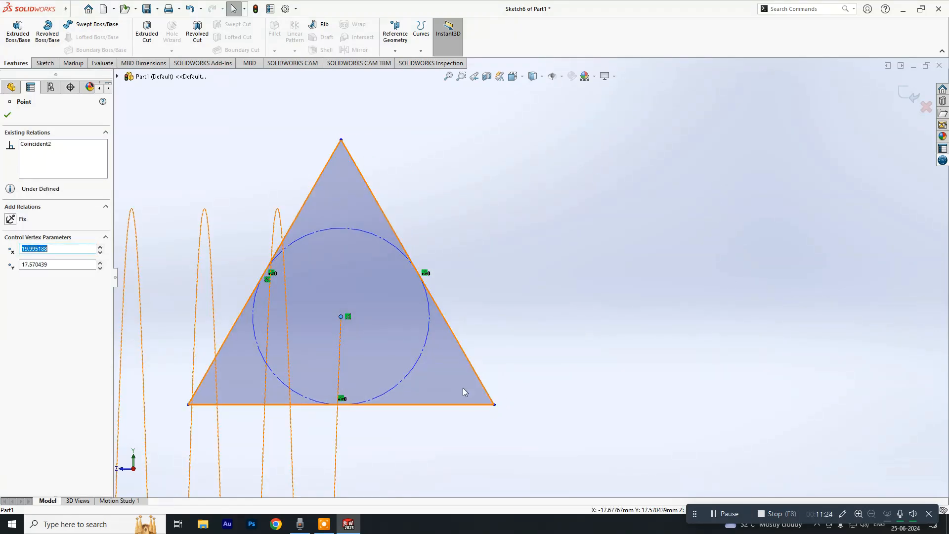
# Dimension the triangle's inscribed circle to a diameter of 2.5 mm and exit the sketch
pyautogui.scroll(10, 456, 388)
pyautogui.moveTo(541, 321)
pyautogui.mouseDown(button='middle')
pyautogui.moveTo(545, 272)
pyautogui.moveTo(470, 307)
pyautogui.moveTo(399, 320)
pyautogui.moveTo(455, 277)
pyautogui.moveTo(519, 272)
pyautogui.moveTo(525, 286)
pyautogui.mouseUp(button='middle')
pyautogui.scroll(-8, 509, 263)
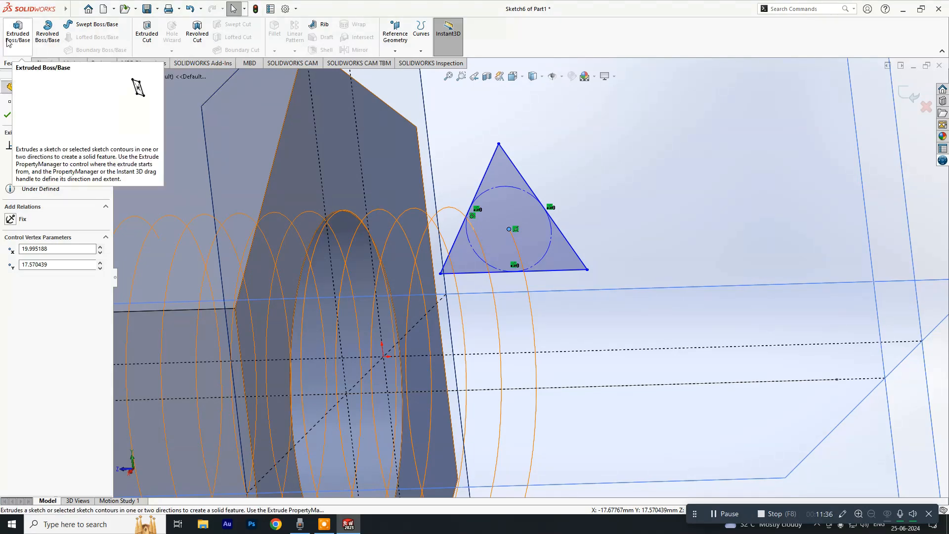
pyautogui.click(44, 63)
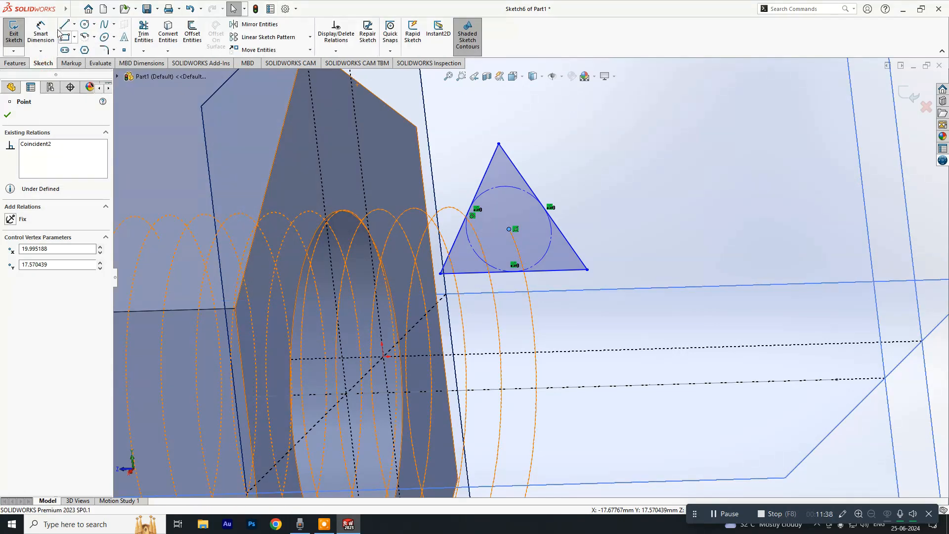
pyautogui.click(43, 34)
pyautogui.click(551, 234)
pyautogui.click(679, 152)
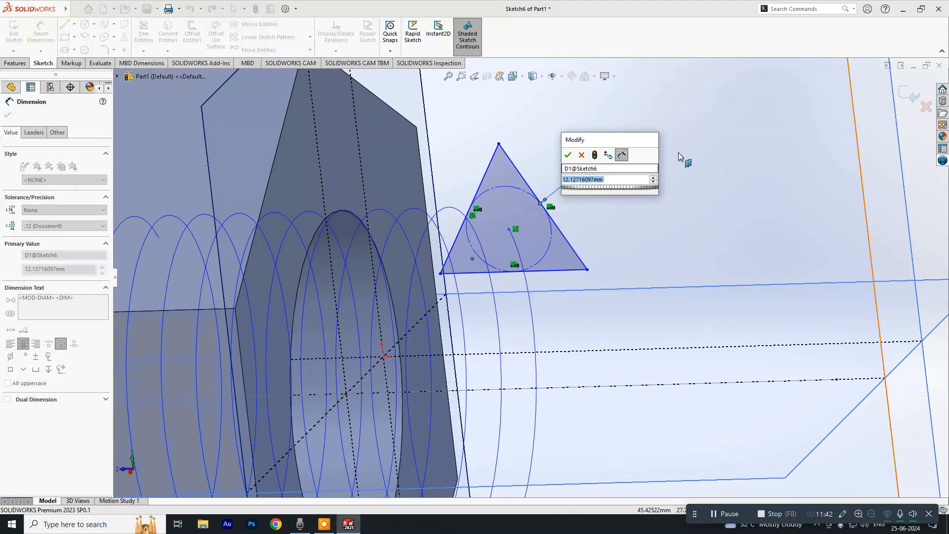
pyautogui.press('Return')
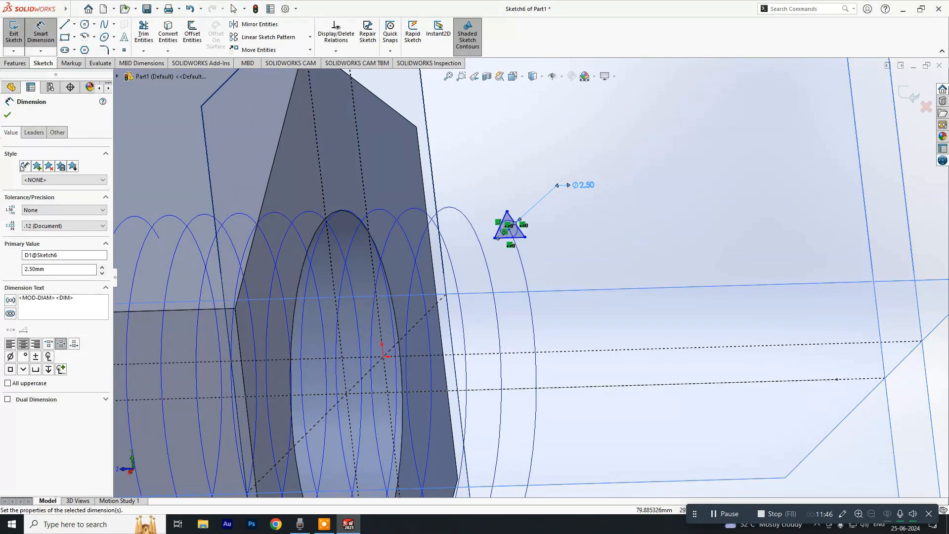
pyautogui.click(909, 94)
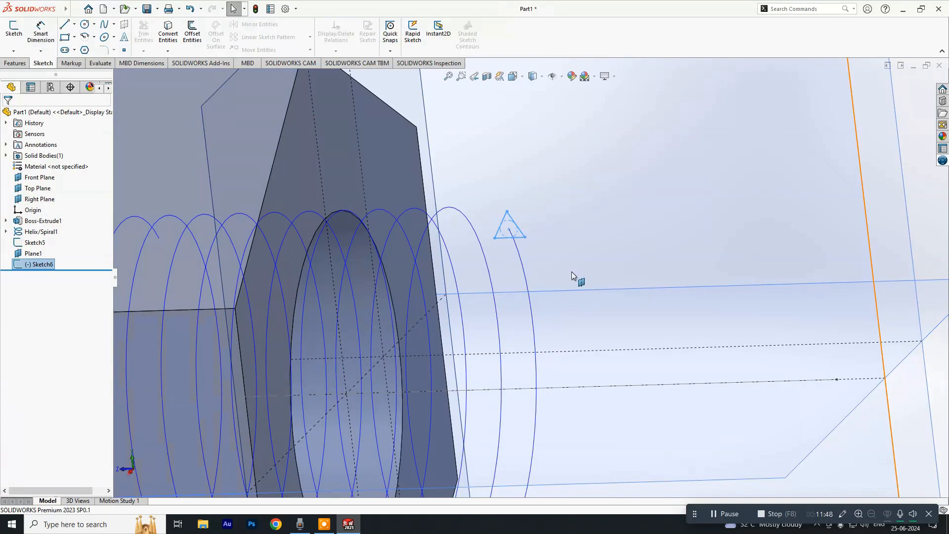
# Create a Swept Cut through the nut's bore using the triangle sketch as profile and the helix as path
pyautogui.click(14, 63)
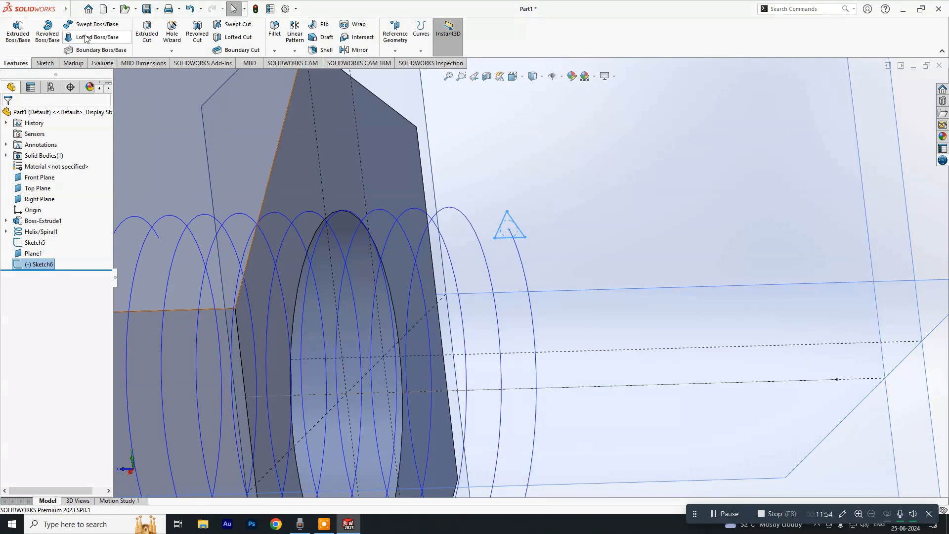
pyautogui.click(222, 28)
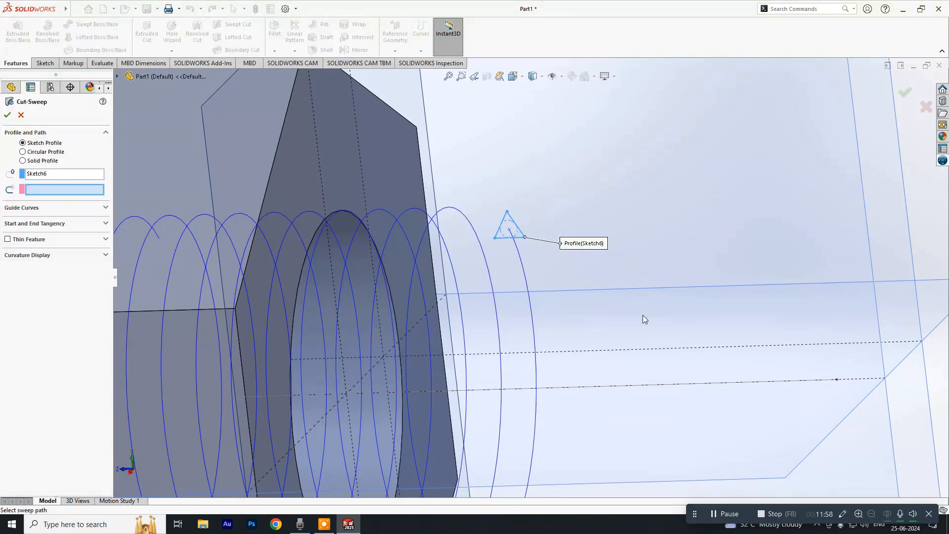
pyautogui.scroll(-5, 585, 296)
pyautogui.scroll(2, 532, 298)
pyautogui.scroll(-4, 530, 295)
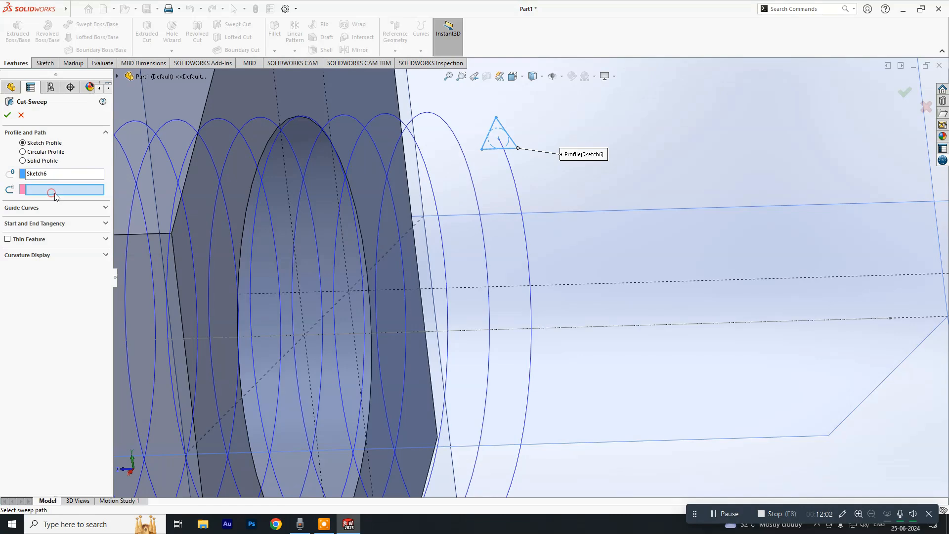
pyautogui.click(515, 196)
pyautogui.click(516, 193)
pyautogui.scroll(-5, 648, 218)
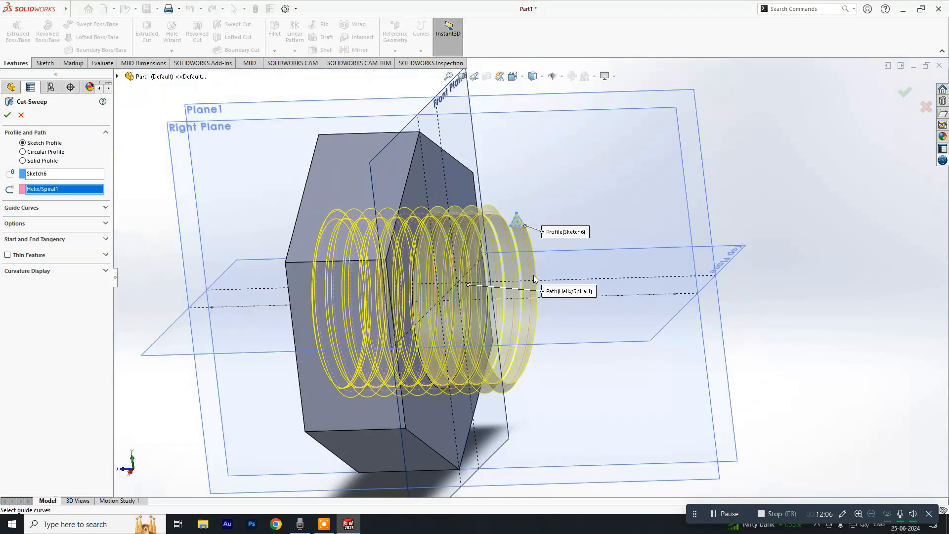
pyautogui.moveTo(492, 459); pyautogui.dragTo(849, 167, button='middle')
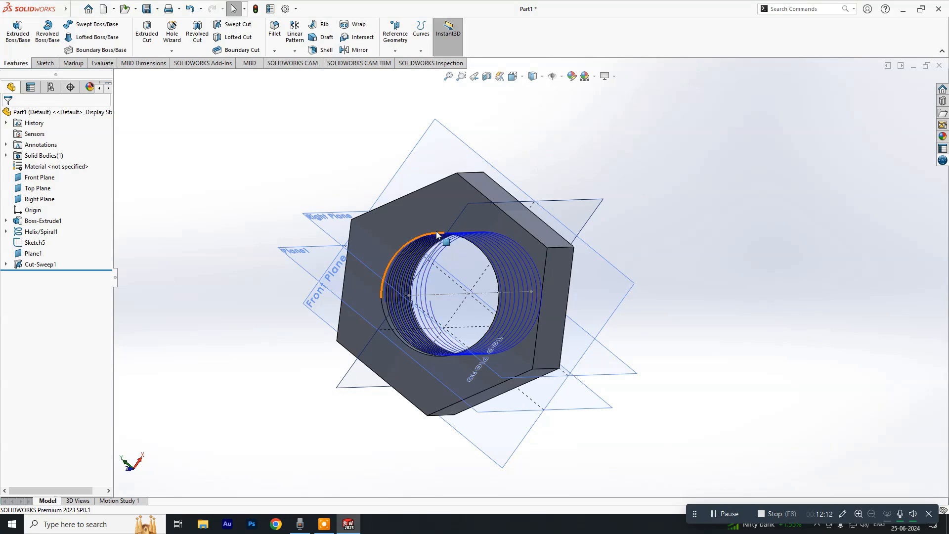
# Hide the helix curve and inspect the threaded bore from several angles
pyautogui.click(470, 242)
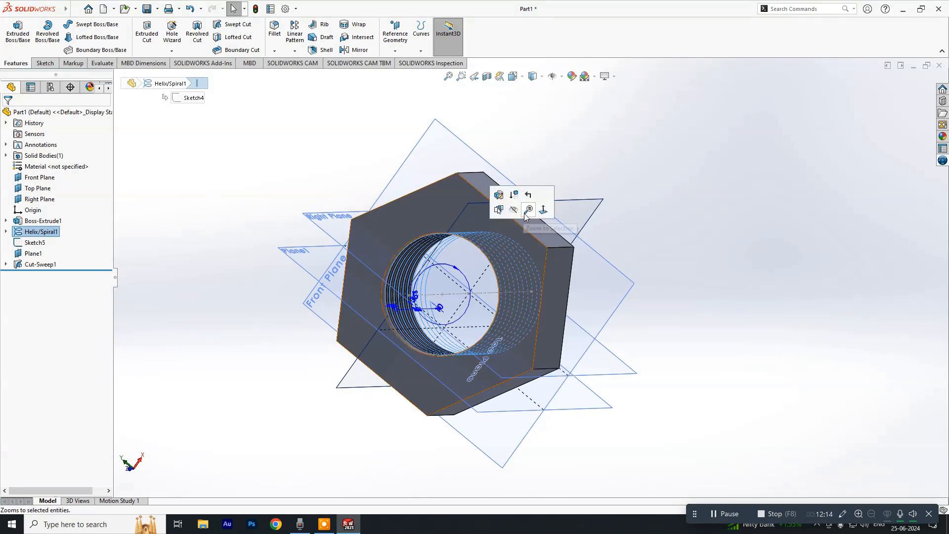
pyautogui.click(706, 250)
pyautogui.moveTo(499, 491); pyautogui.dragTo(394, 290, button='middle')
pyautogui.scroll(-5, 446, 291)
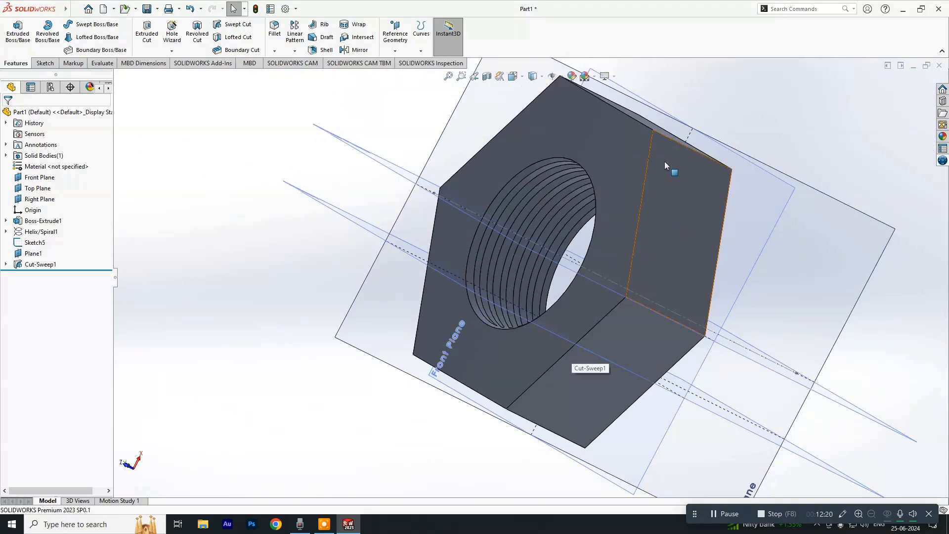
pyautogui.moveTo(665, 161); pyautogui.dragTo(587, 346, button='middle')
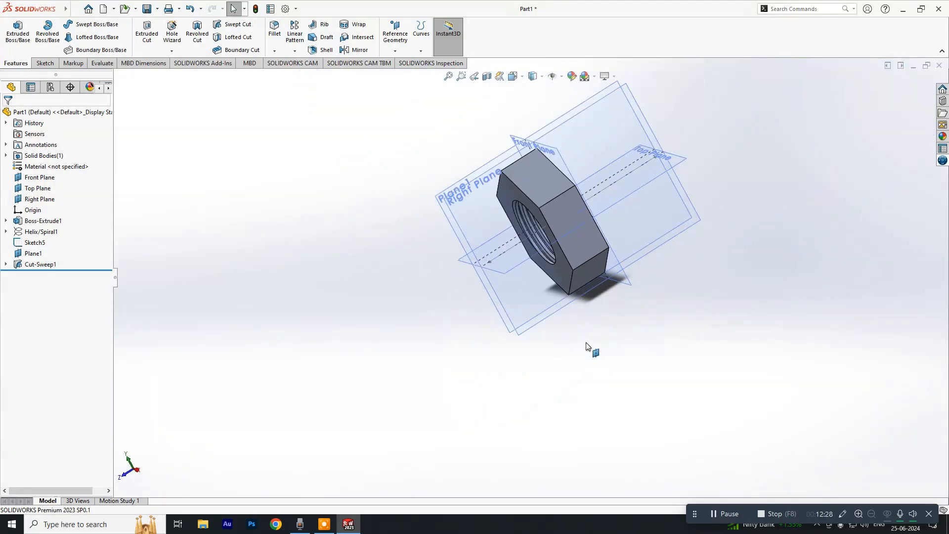
pyautogui.scroll(-5, 600, 218)
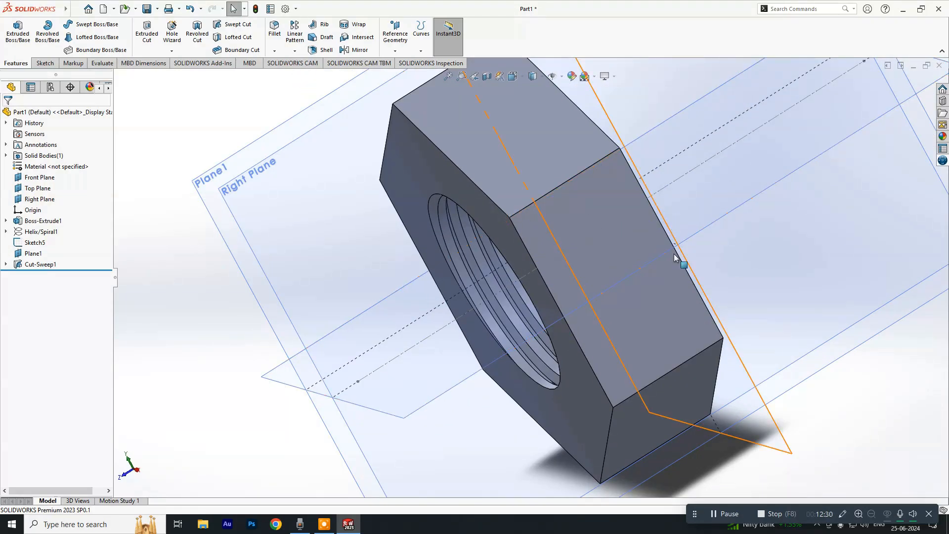
pyautogui.scroll(5, 669, 224)
# Minimize the nut's document window and create a new Part document
pyautogui.click(914, 65)
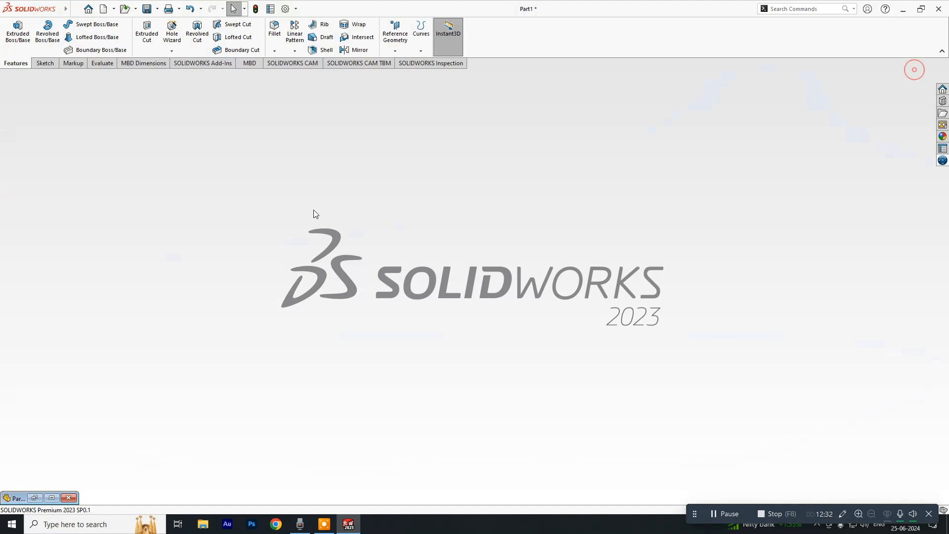
pyautogui.hotkey('ctrl', 'n')
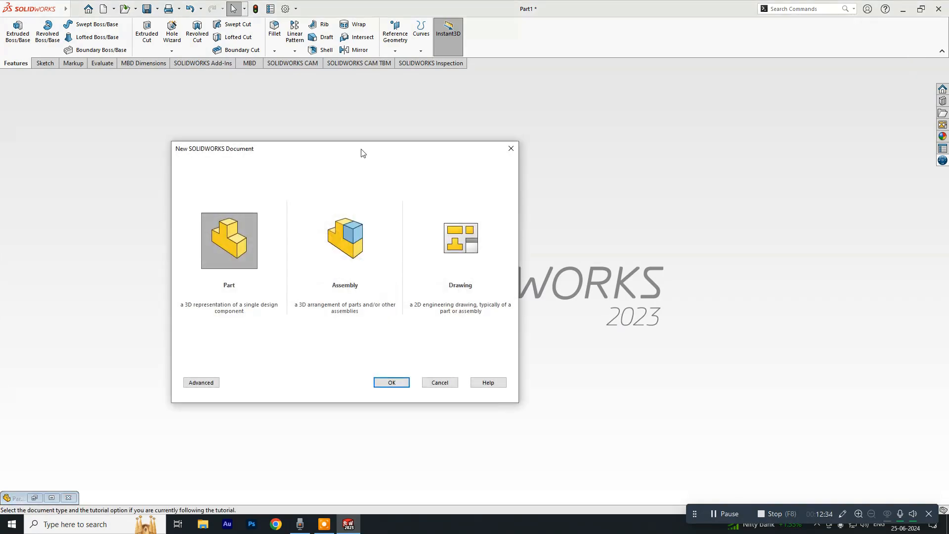
pyautogui.click(238, 253)
pyautogui.click(391, 383)
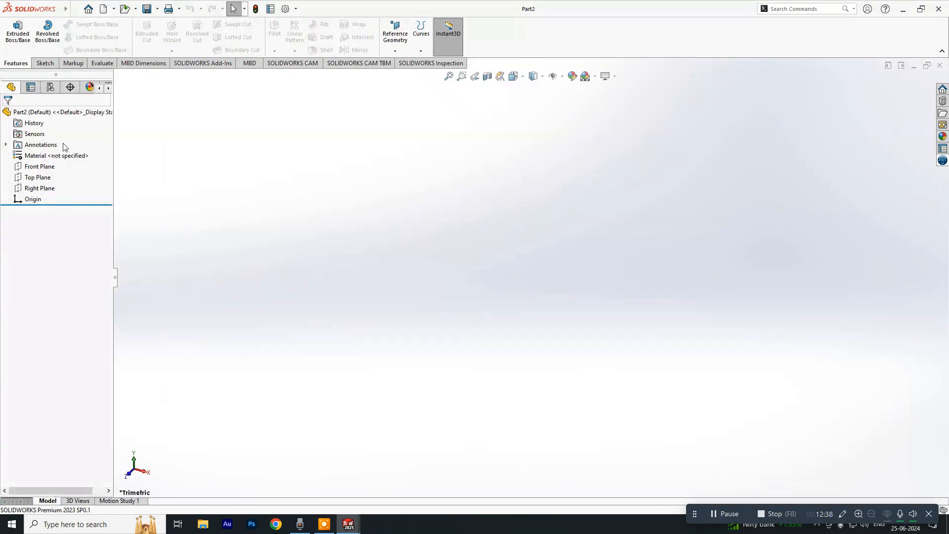
# Make the Right, Top and Front Planes of the new part visible
pyautogui.click(45, 63)
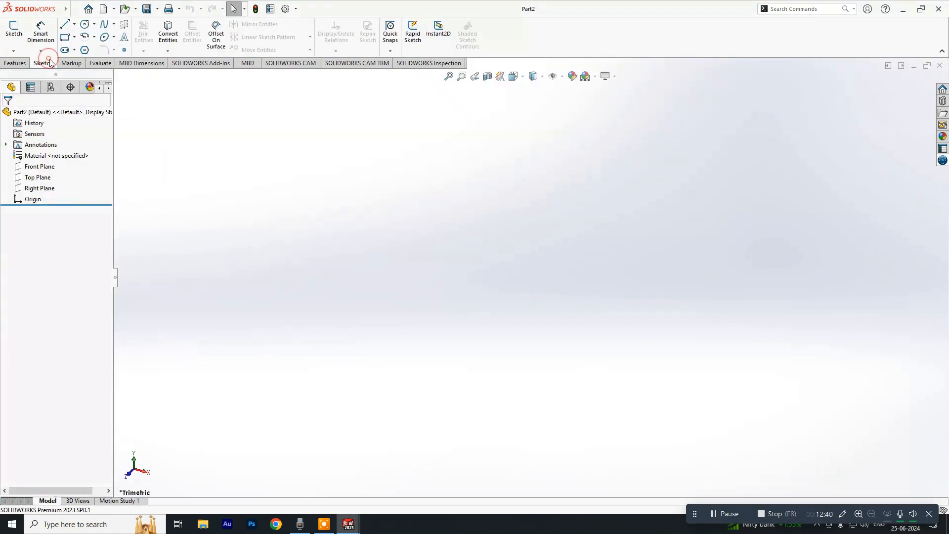
pyautogui.click(85, 50)
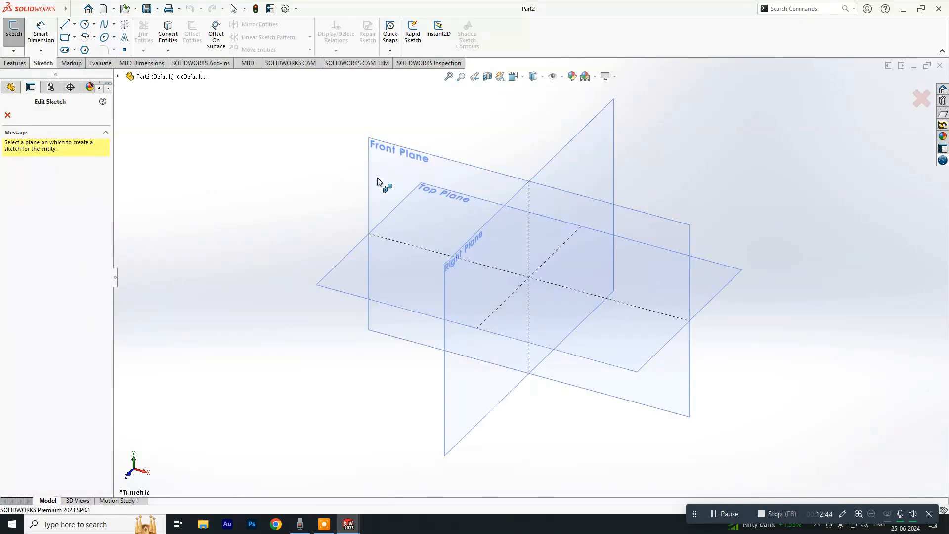
pyautogui.click(7, 115)
pyautogui.click(25, 188)
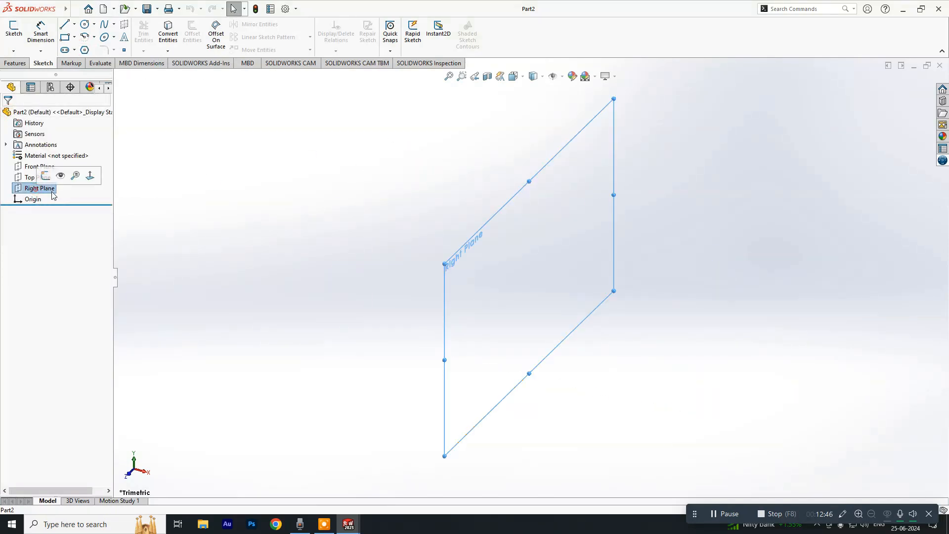
pyautogui.click(38, 177)
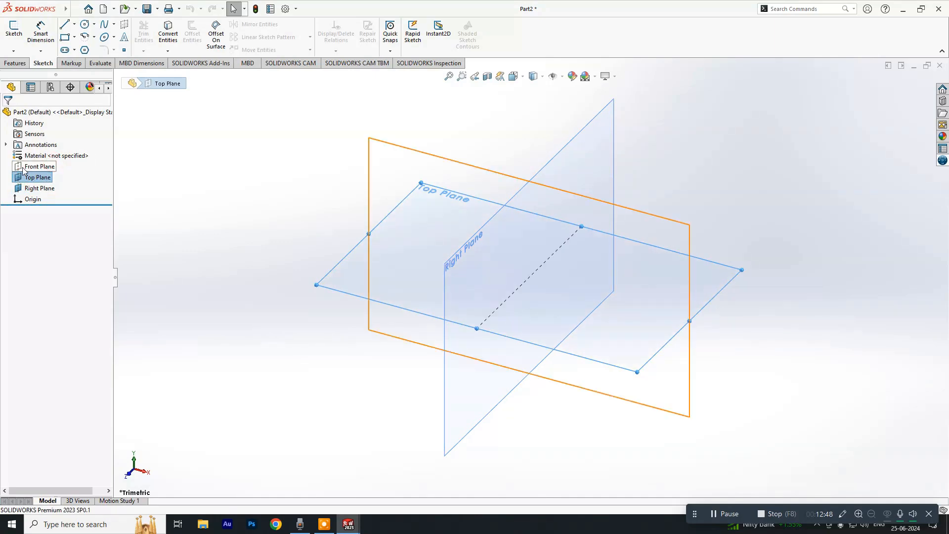
pyautogui.click(40, 167)
pyautogui.click(47, 153)
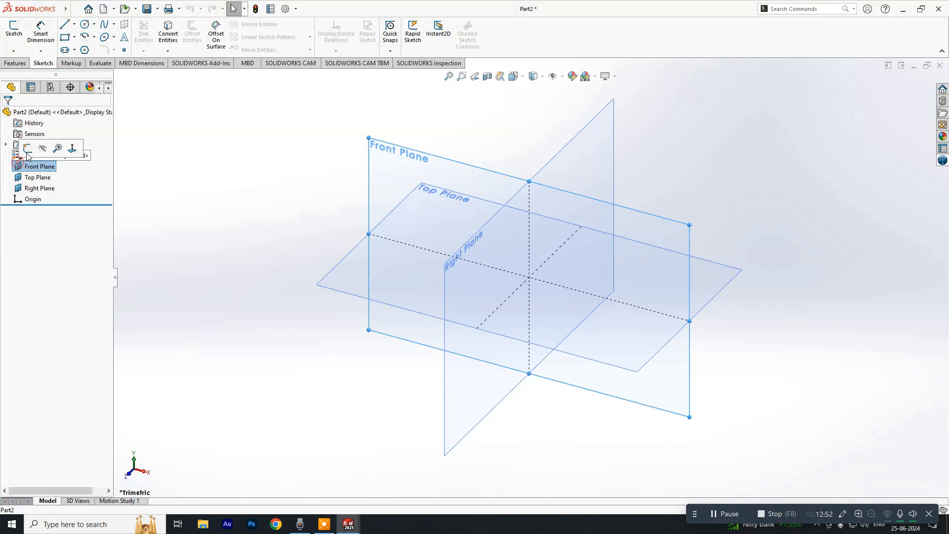
# Sketch a six-sided inscribed-circle polygon centred on the origin of the Front Plane, with one corner pointing straight up
pyautogui.click(79, 153)
pyautogui.click(84, 49)
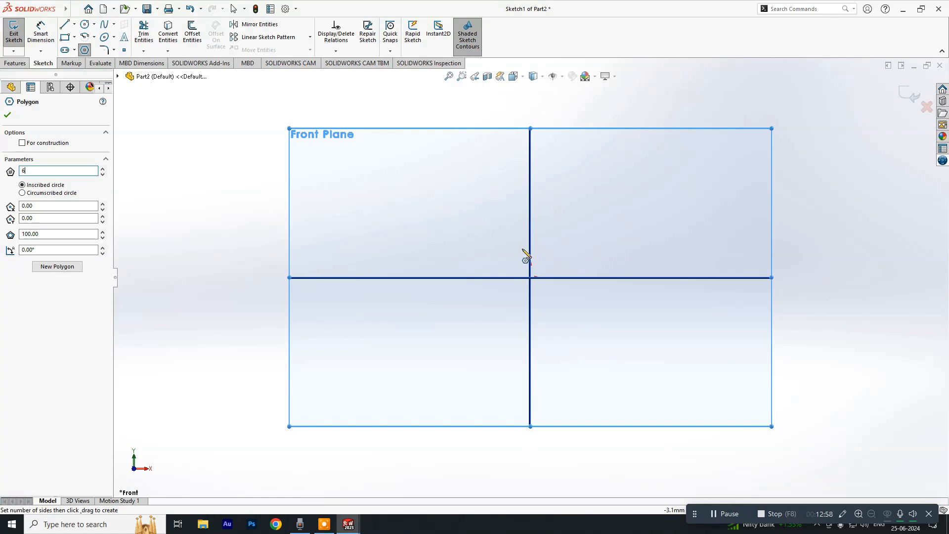
pyautogui.moveTo(531, 277); pyautogui.dragTo(532, 159)
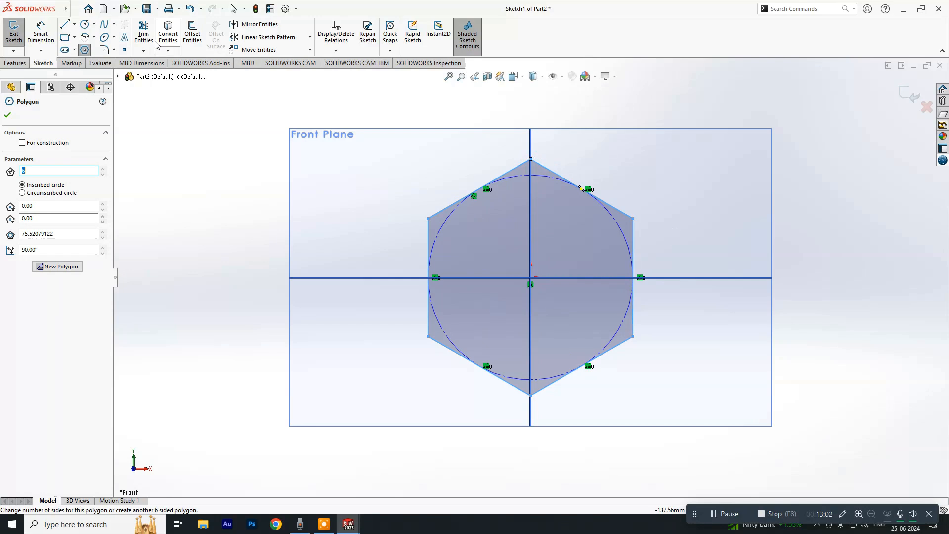
# Dimension the hexagon's vertical side to 50 mm
pyautogui.click(40, 32)
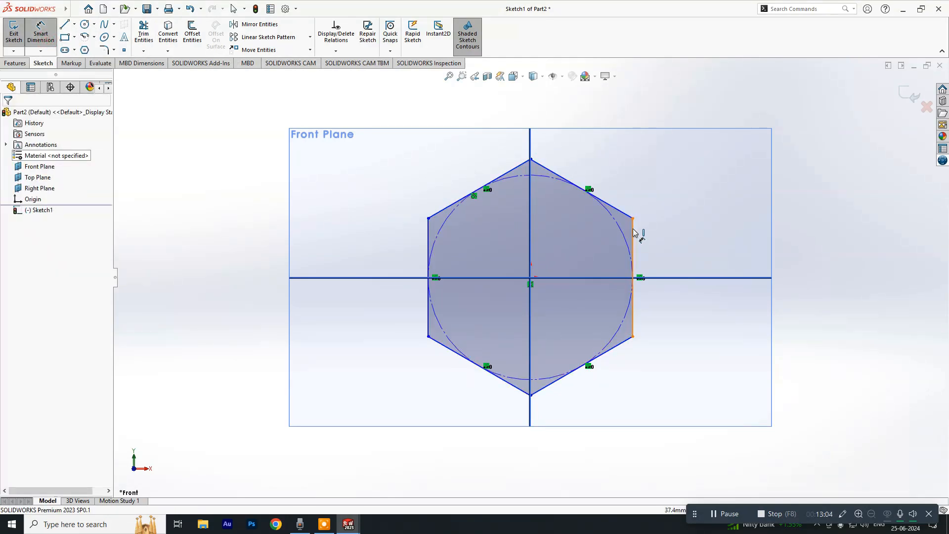
pyautogui.click(820, 189)
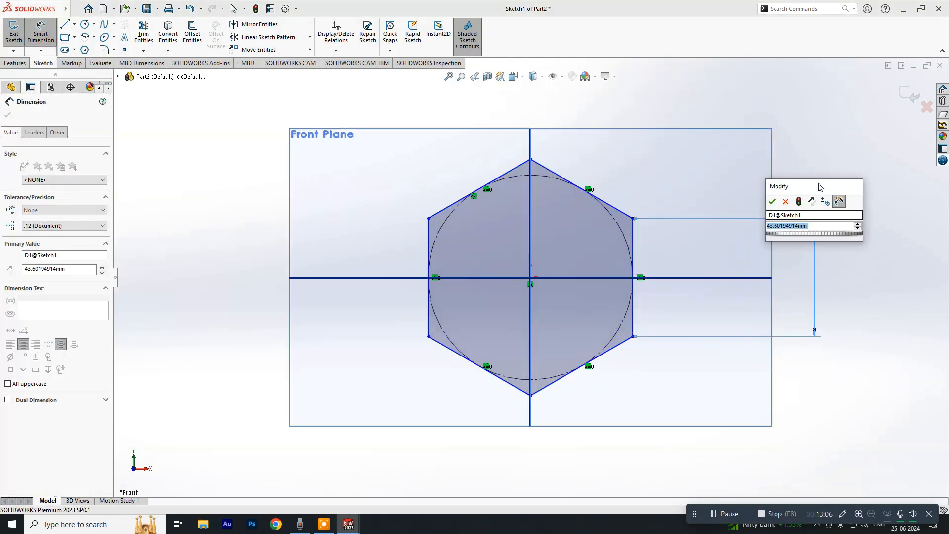
pyautogui.write('50')
pyautogui.press('Return')
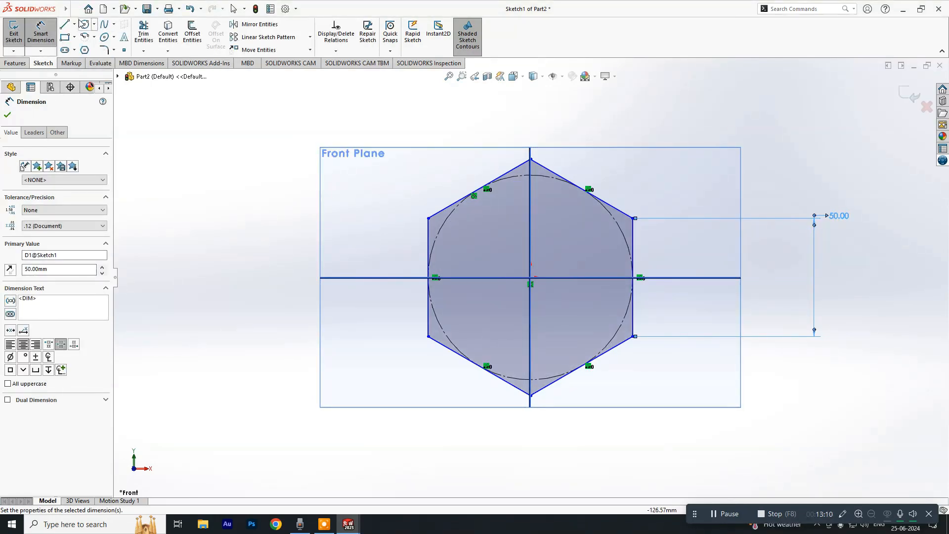
pyautogui.click(85, 24)
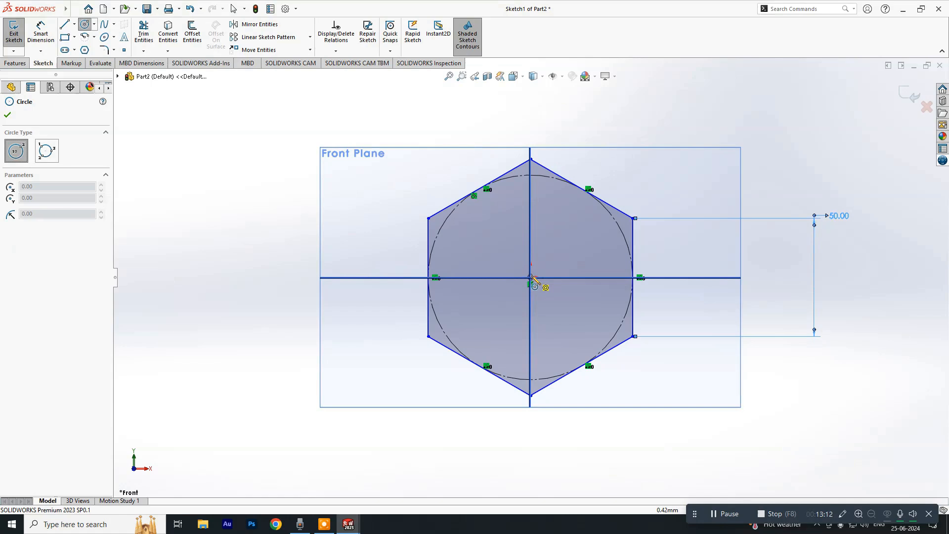
pyautogui.click(532, 278)
pyautogui.click(557, 327)
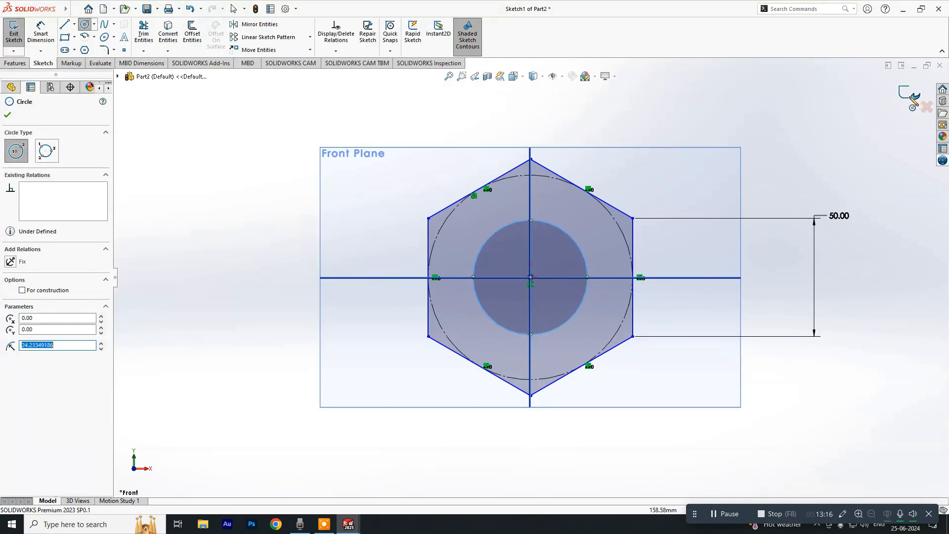
pyautogui.press('Escape')
pyautogui.hotkey('ctrl', 'z')
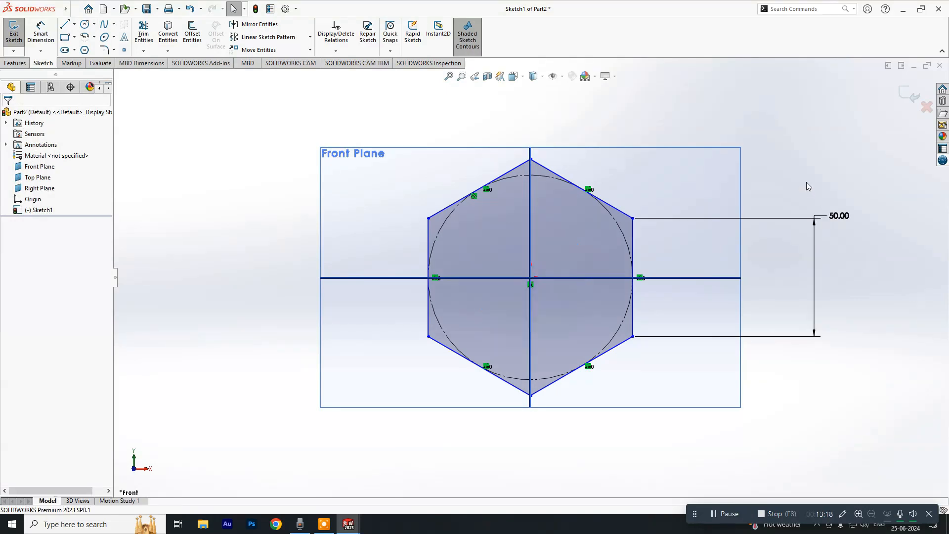
pyautogui.click(194, 184)
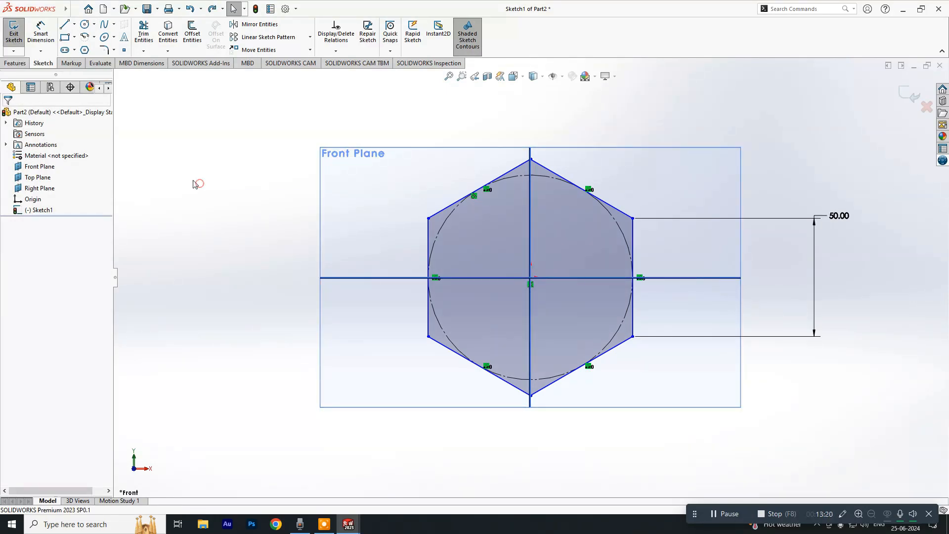
# Extrude the hexagon sketch as a 30 mm blind boss to form the bolt head
pyautogui.click(15, 63)
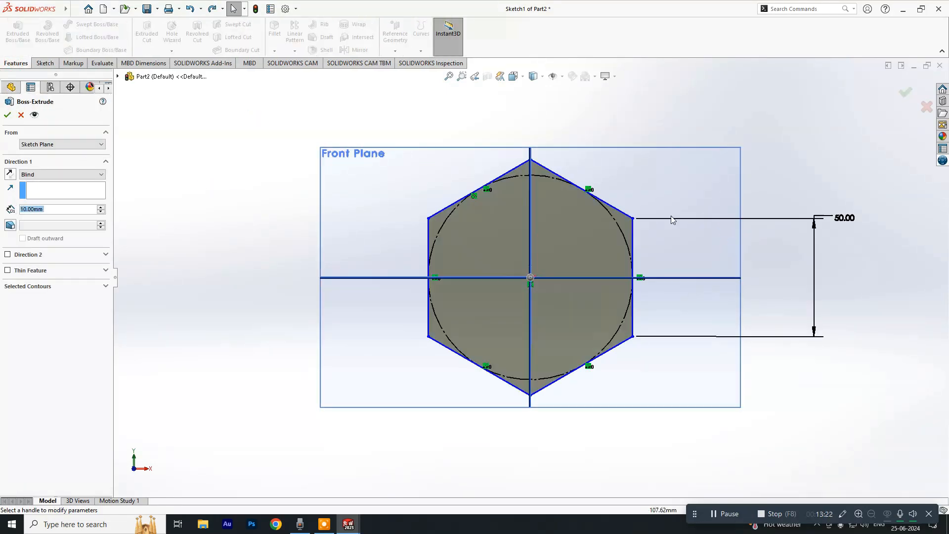
pyautogui.scroll(2, 67, 210)
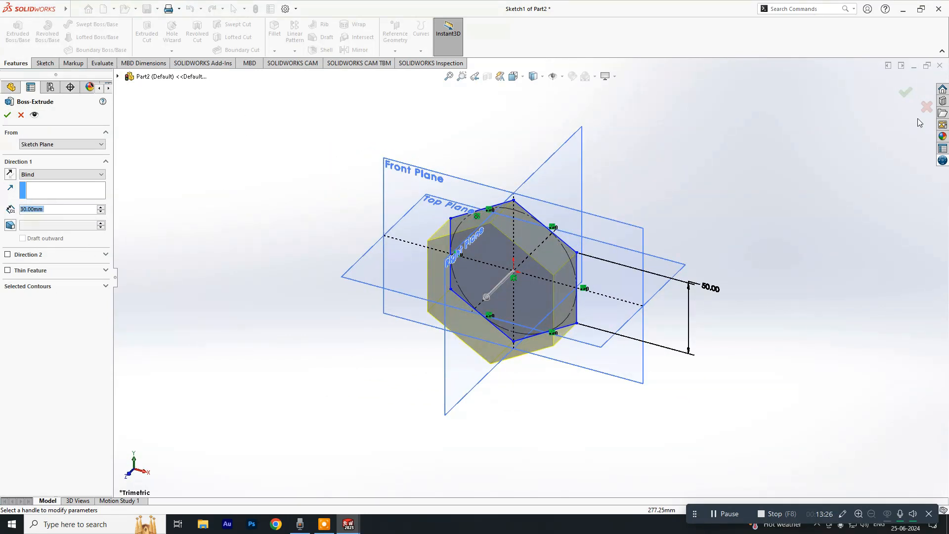
pyautogui.click(906, 92)
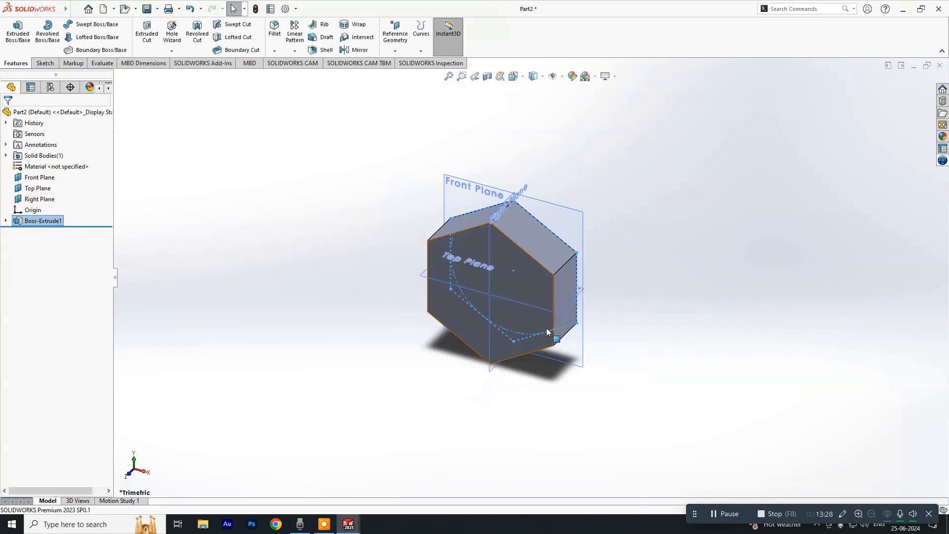
# Start a sketch on the hexagonal head's front face and draw a circle of about 31 mm radius centred on the origin
pyautogui.click(529, 268)
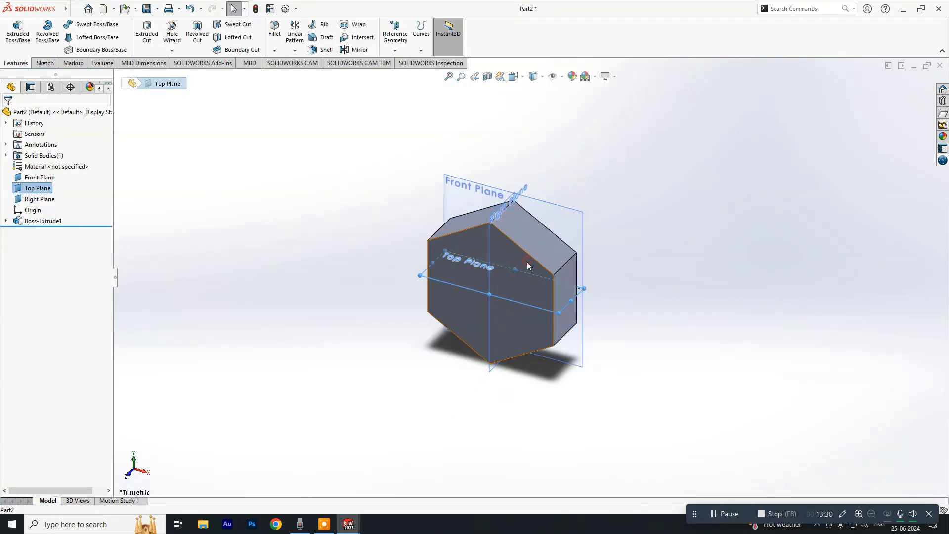
pyautogui.click(527, 266)
pyautogui.click(613, 213)
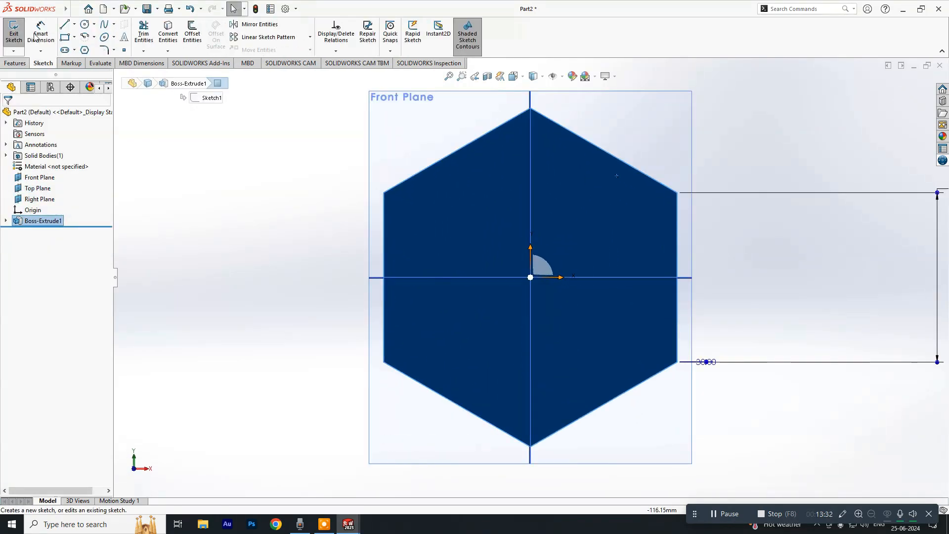
pyautogui.click(85, 24)
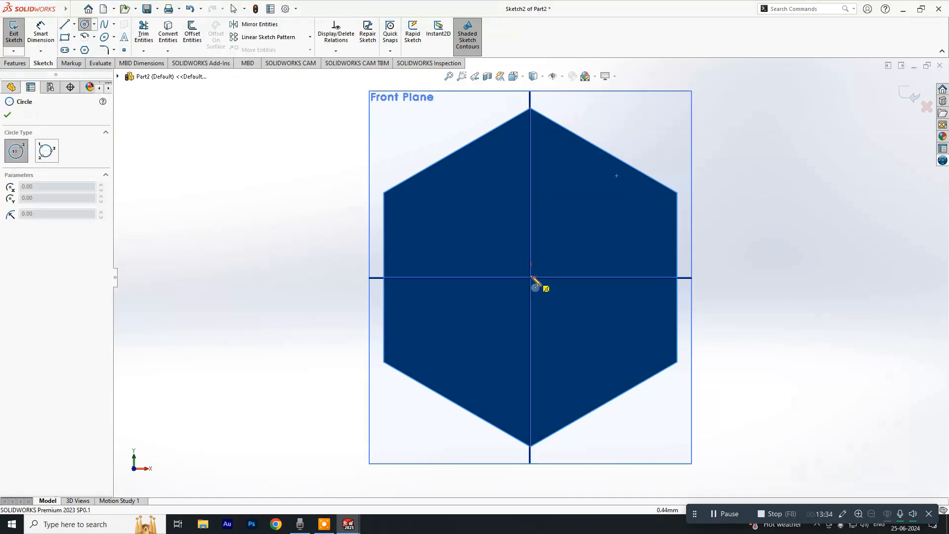
pyautogui.click(532, 278)
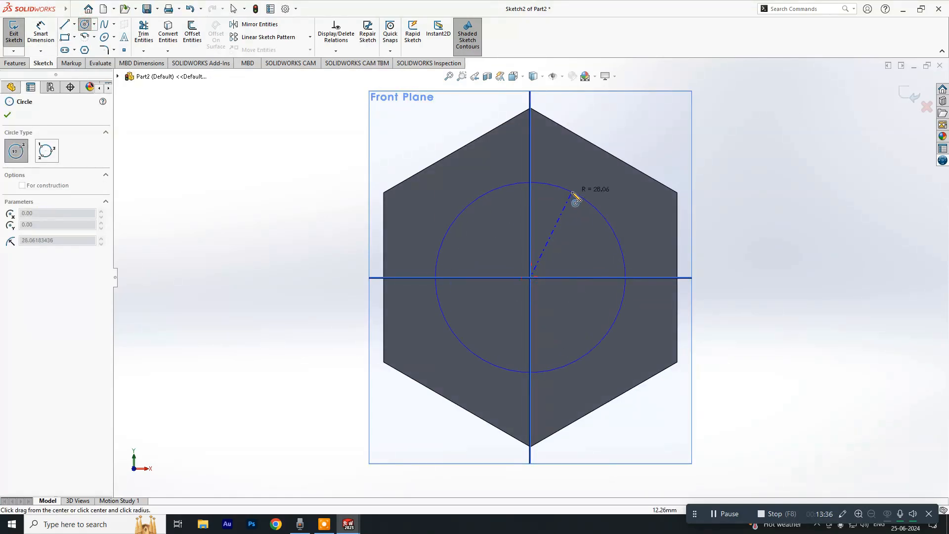
pyautogui.click(537, 174)
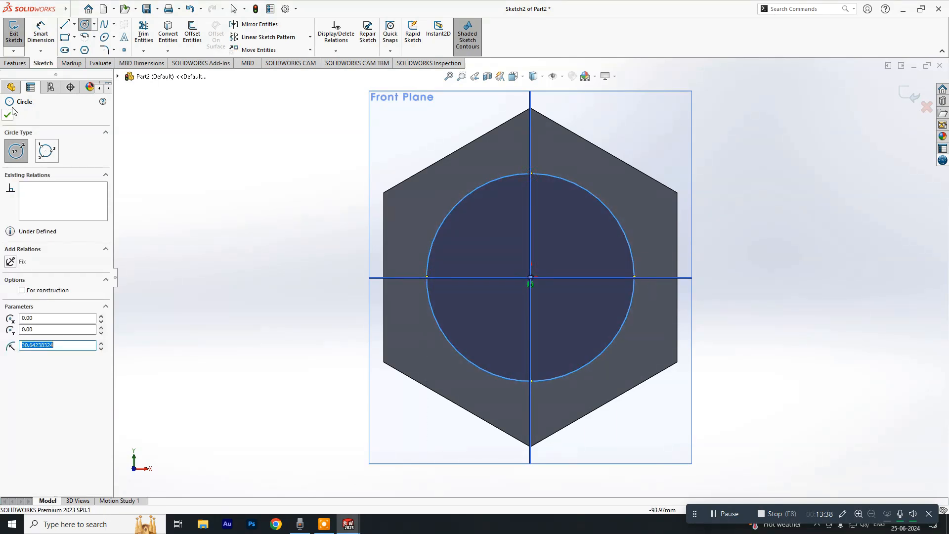
# Dimension the circle on the head's face to a diameter of 50 mm
pyautogui.click(40, 47)
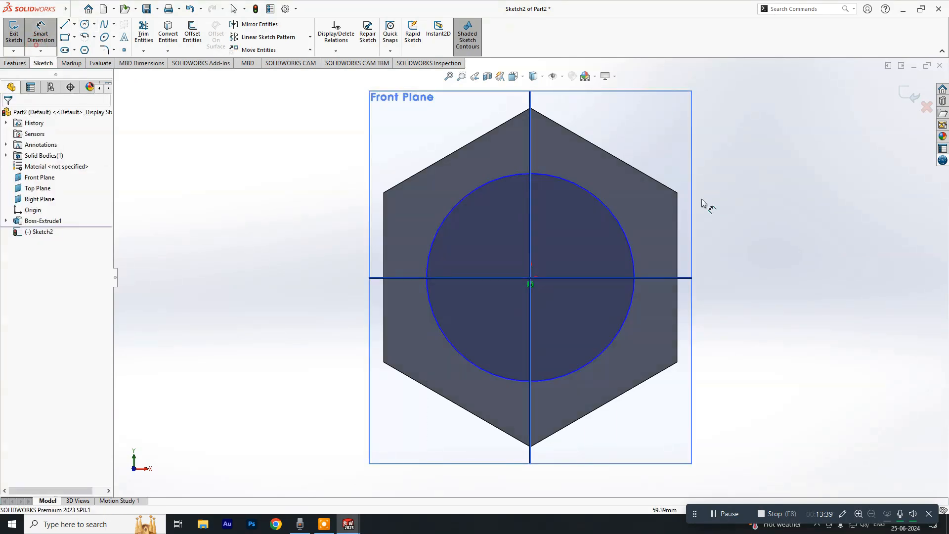
pyautogui.click(612, 214)
pyautogui.click(785, 182)
pyautogui.press('Return')
pyautogui.press('Escape')
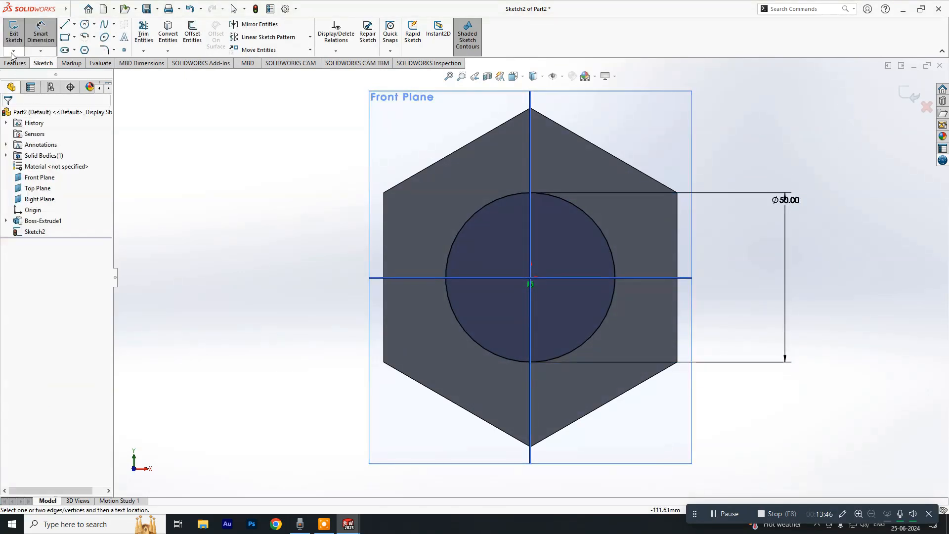
# Extrude the circle as a 500 mm blind boss from the head to form the bolt shank
pyautogui.click(14, 62)
pyautogui.click(18, 31)
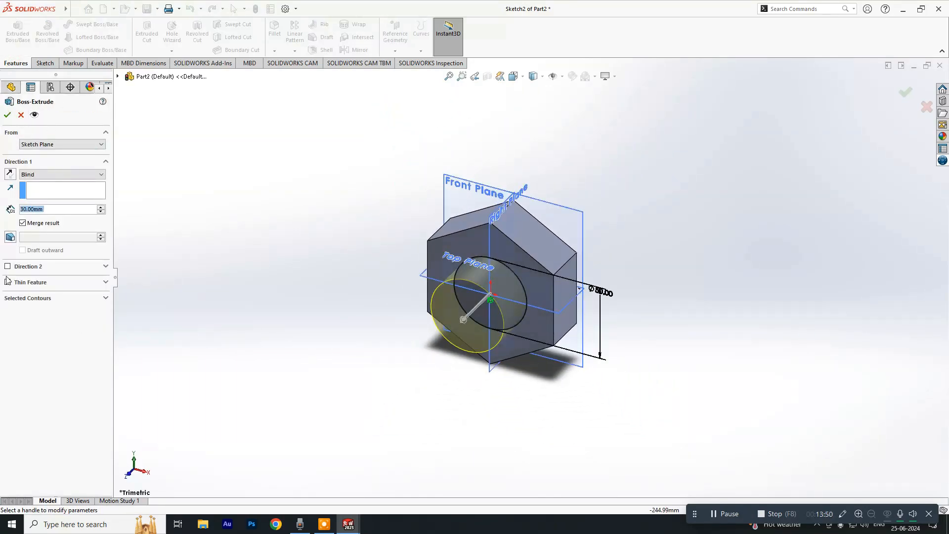
pyautogui.write('100')
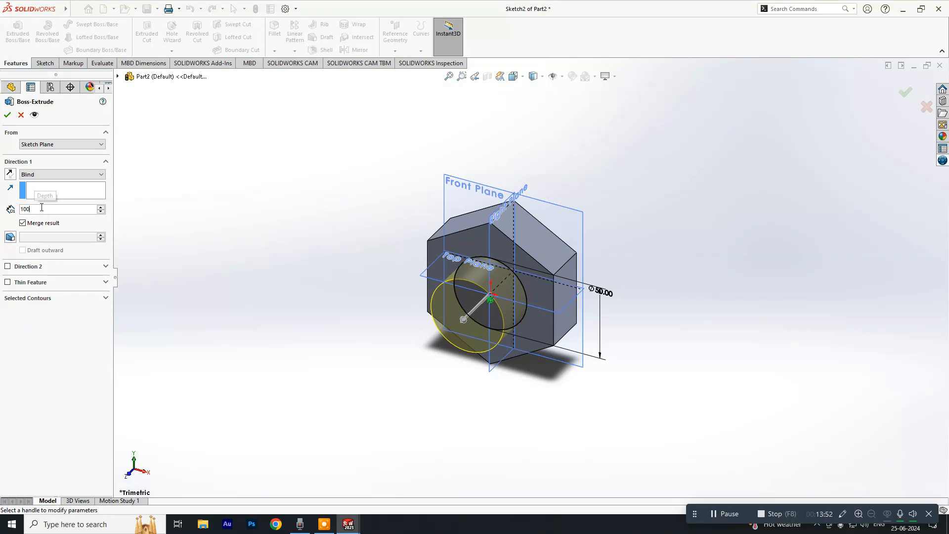
pyautogui.press('Return')
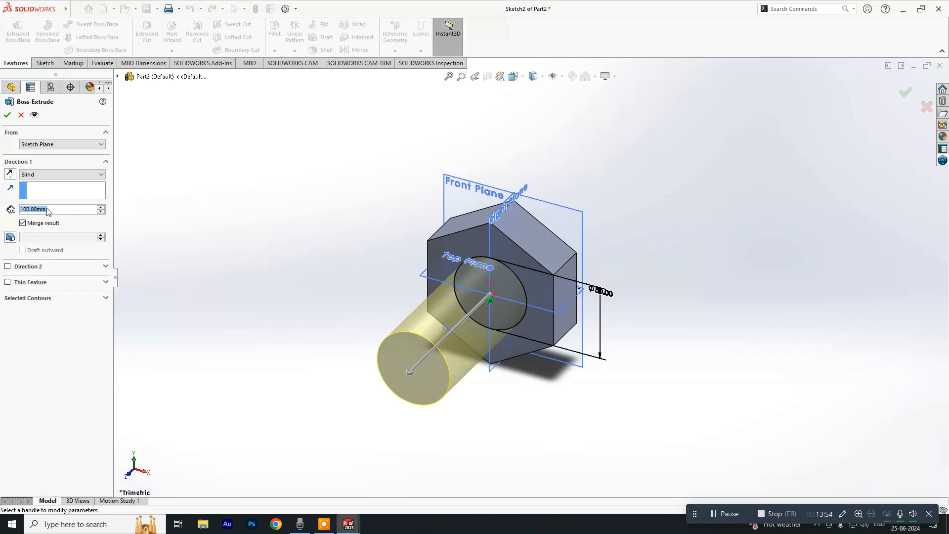
pyautogui.write('500')
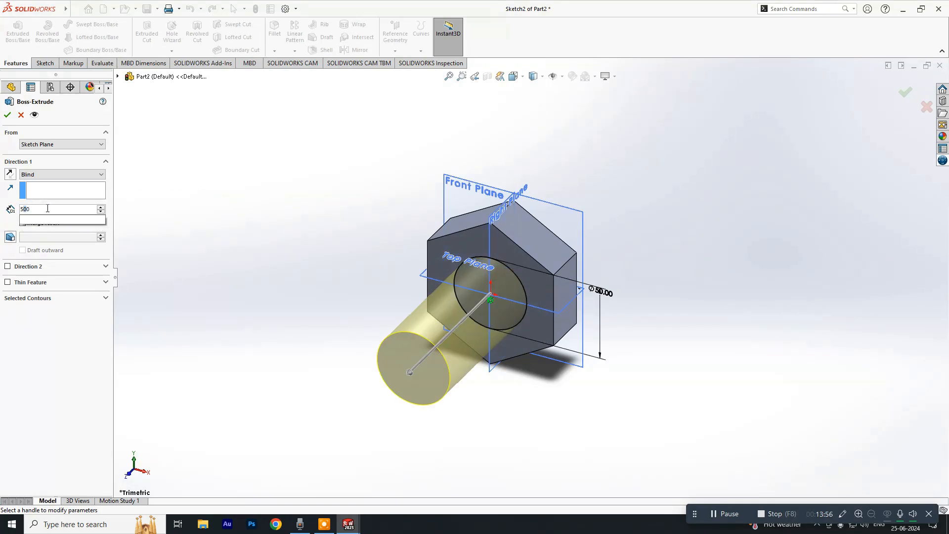
pyautogui.press('Return')
pyautogui.scroll(6, 520, 264)
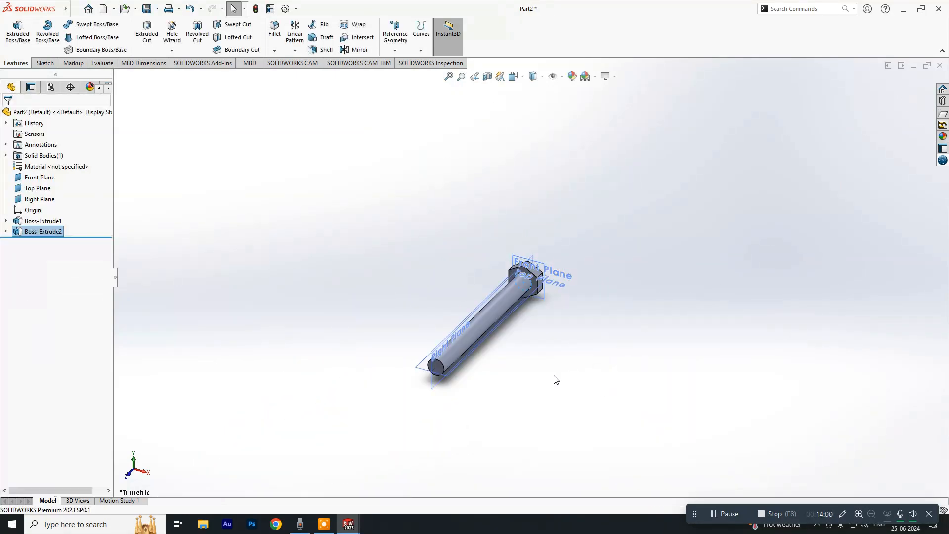
# Start a new sketch on the circular face at the free end of the shank
pyautogui.moveTo(656, 352); pyautogui.dragTo(360, 328, button='middle')
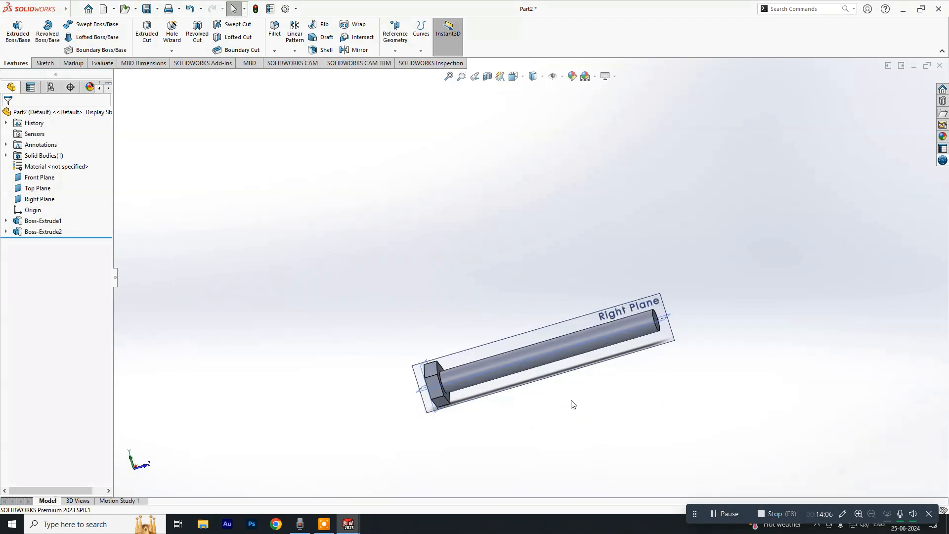
pyautogui.scroll(2, 552, 338)
pyautogui.scroll(-3, 534, 244)
pyautogui.scroll(-3, 708, 341)
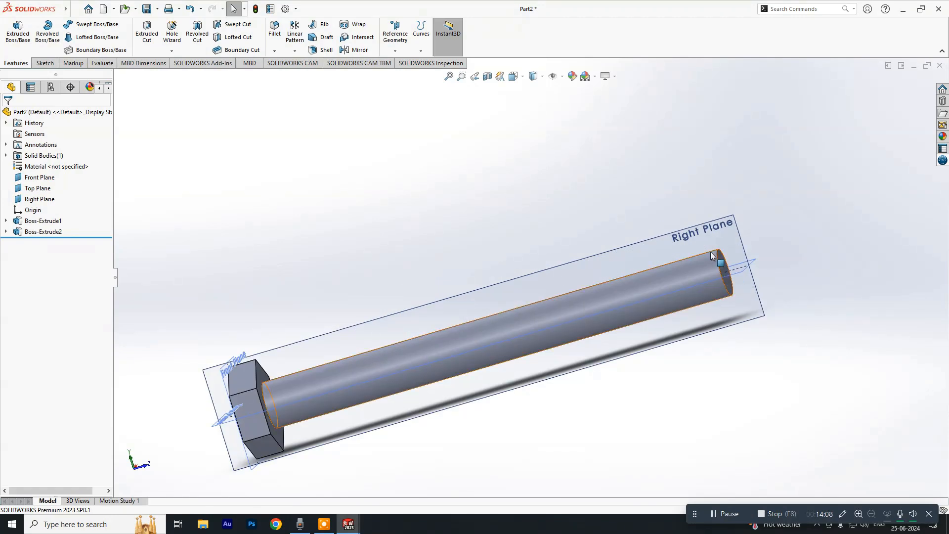
pyautogui.moveTo(790, 312); pyautogui.dragTo(678, 321, button='middle')
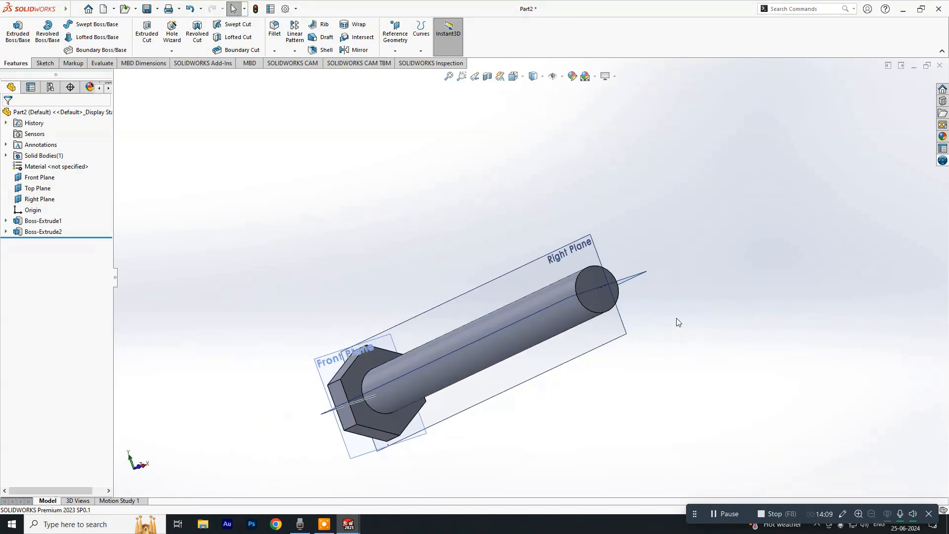
pyautogui.click(595, 281)
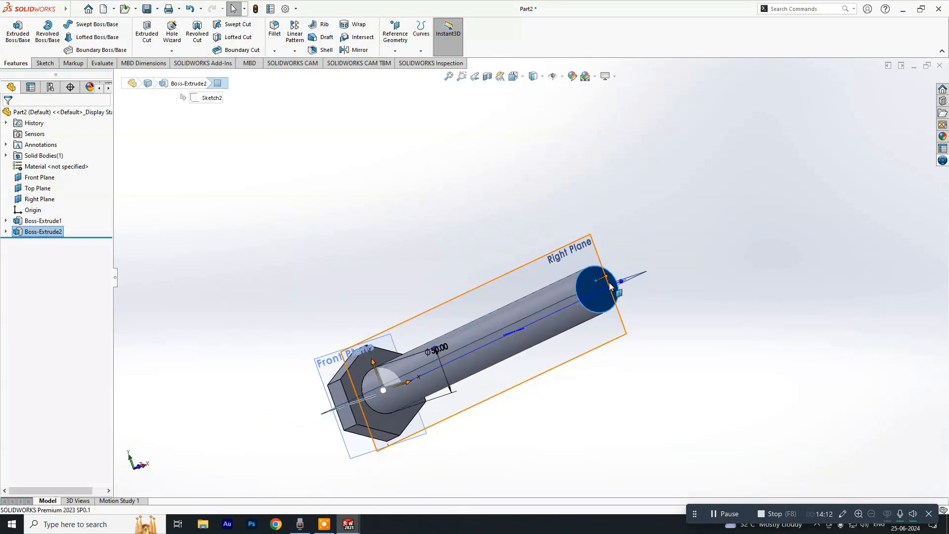
pyautogui.click(602, 297)
pyautogui.click(624, 185)
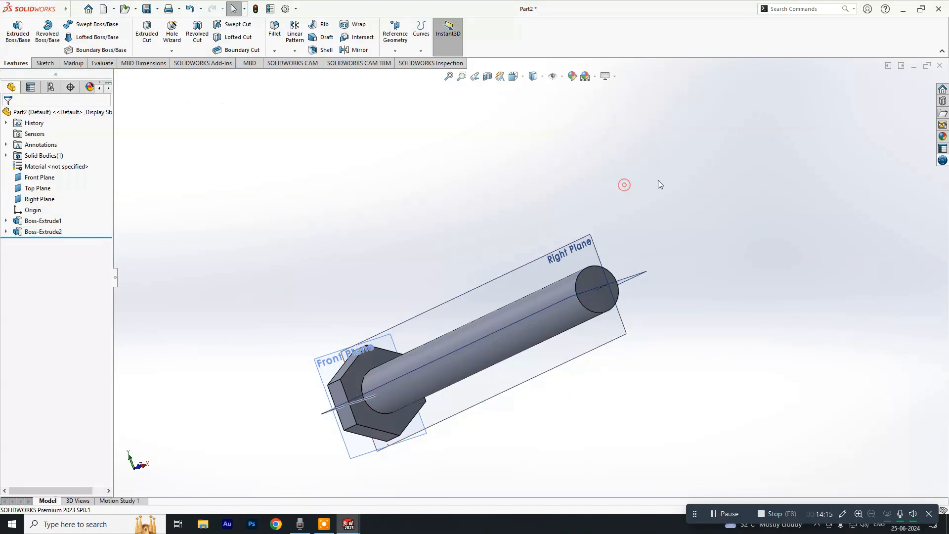
pyautogui.click(596, 275)
pyautogui.click(637, 242)
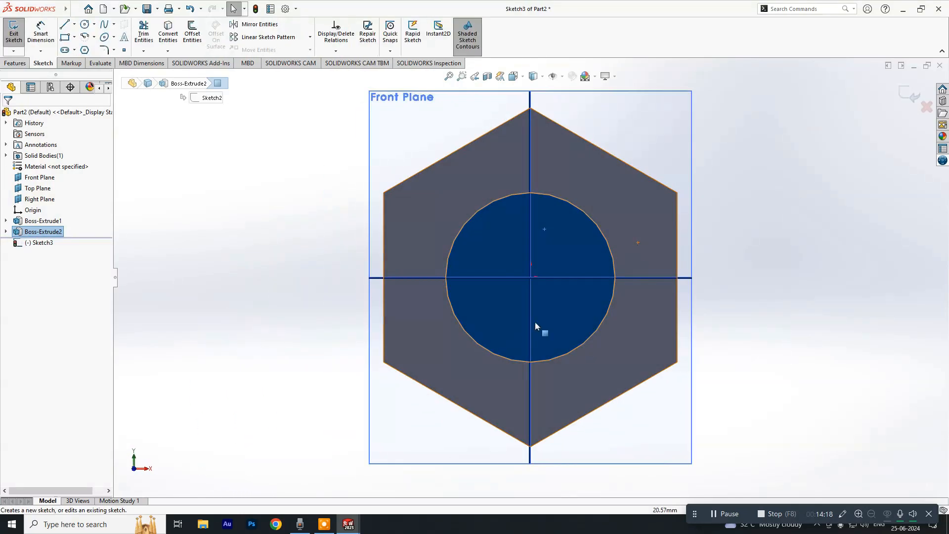
# Draw a circle of 25 mm radius centred on the origin, matching the shank's edge
pyautogui.click(85, 25)
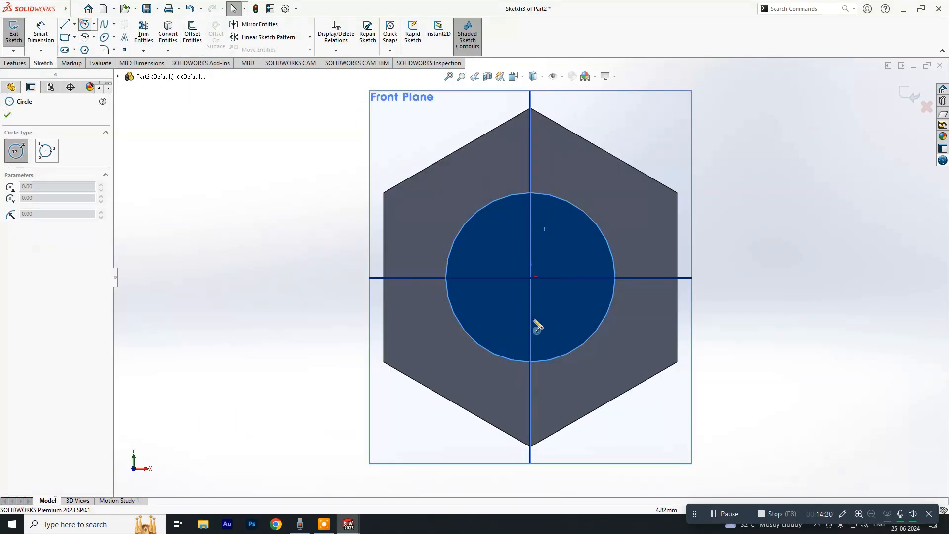
pyautogui.click(531, 277)
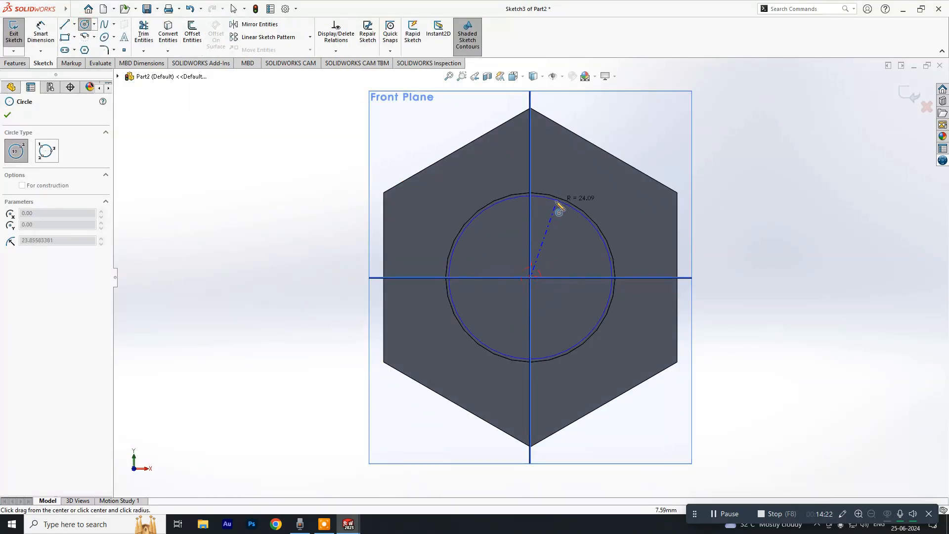
pyautogui.click(566, 199)
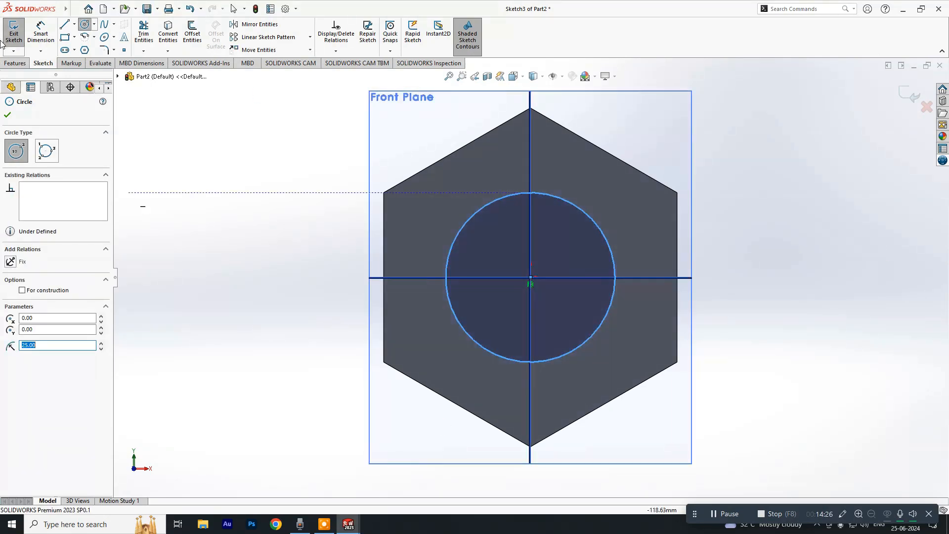
# Create a clockwise Helix/Spiral from the shank-end circle, running back along the shank with 400 mm height and 5 mm constant pitch
pyautogui.click(19, 64)
pyautogui.click(394, 51)
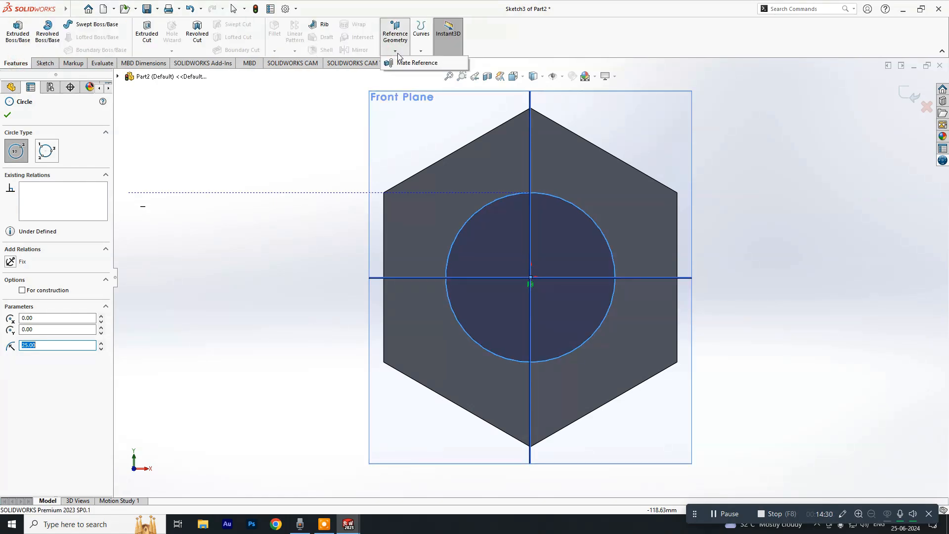
pyautogui.click(421, 53)
pyautogui.click(422, 52)
pyautogui.click(432, 74)
pyautogui.moveTo(725, 209); pyautogui.dragTo(687, 232, button='middle')
pyautogui.scroll(8, 547, 266)
pyautogui.scroll(-3, 506, 291)
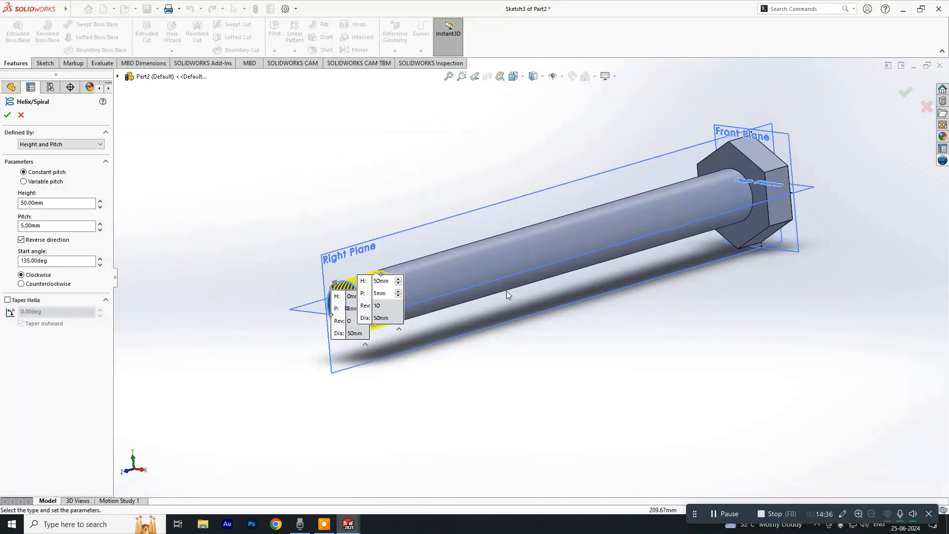
pyautogui.scroll(-1, 506, 291)
pyautogui.moveTo(533, 313); pyautogui.dragTo(463, 295, button='middle')
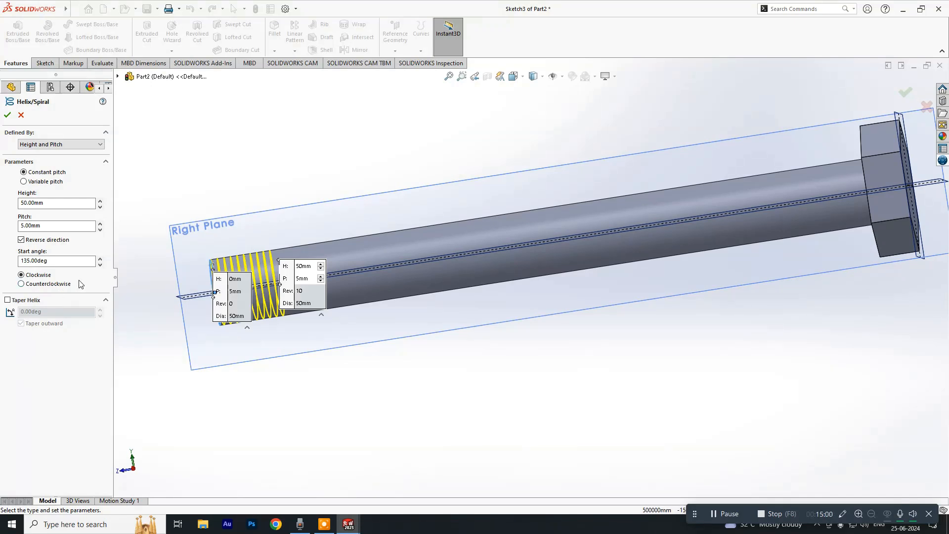
pyautogui.click(100, 200)
pyautogui.click(100, 200)
pyautogui.moveTo(100, 200); pyautogui.dragTo(100, 201)
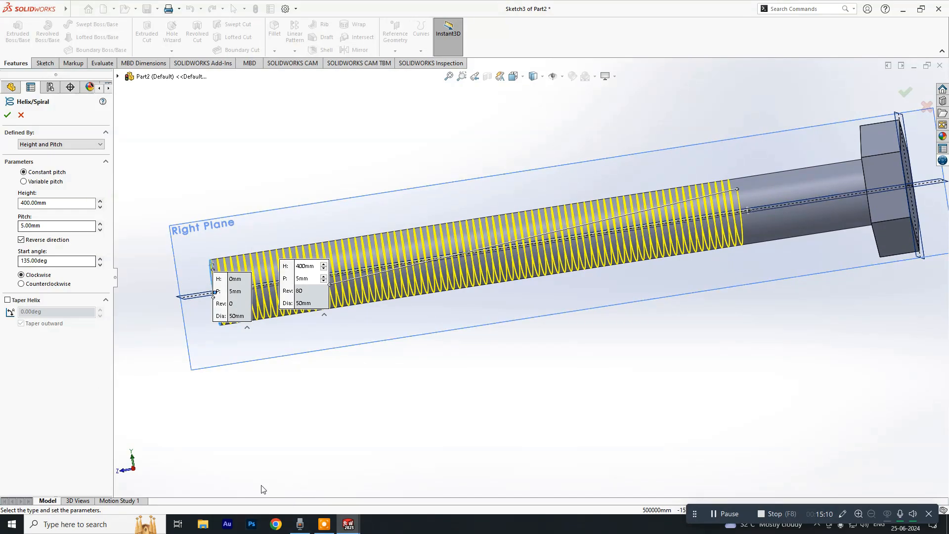
pyautogui.moveTo(273, 439); pyautogui.dragTo(255, 431, button='middle')
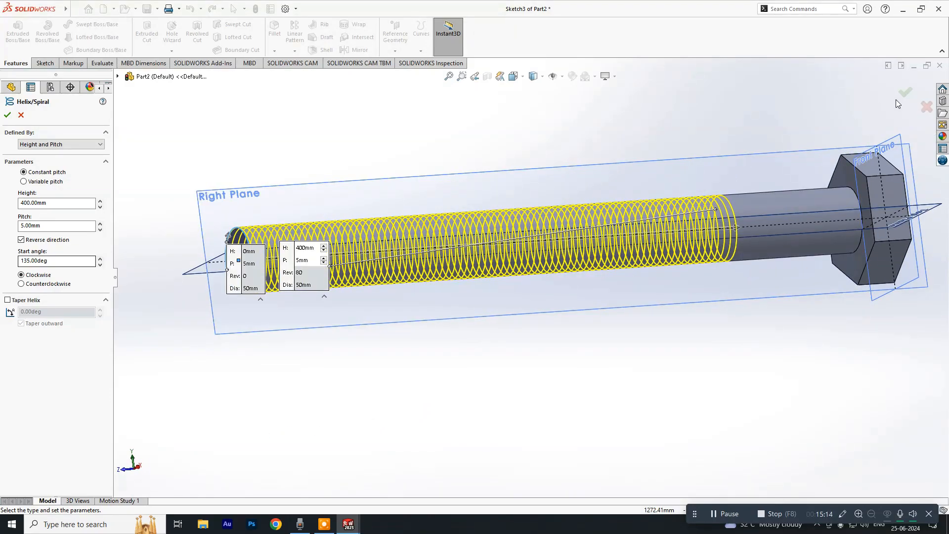
pyautogui.click(22, 229)
pyautogui.press('Return')
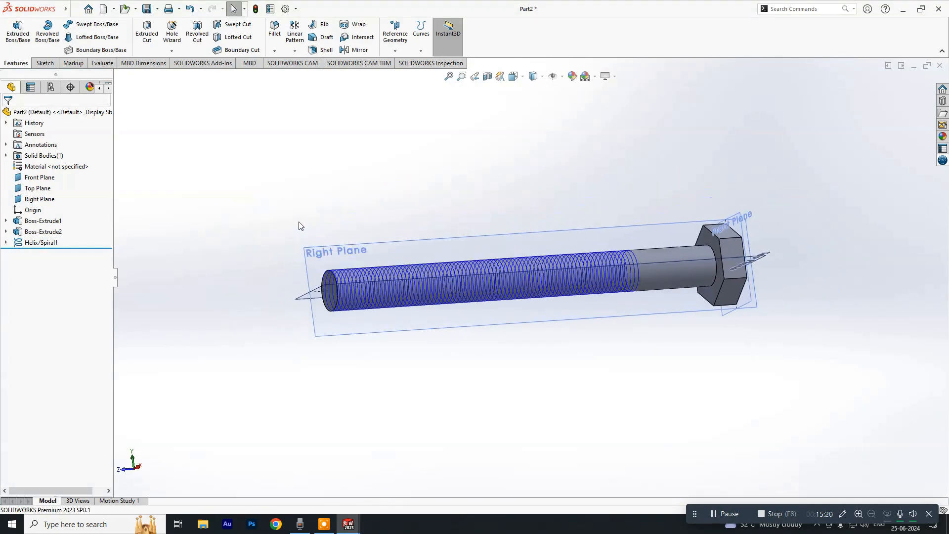
# Sketch a horizontal centerline along the bolt's axis on the Right Plane, extending past both ends of the bolt, and close the sketch
pyautogui.scroll(-3, 494, 307)
pyautogui.moveTo(847, 231); pyautogui.dragTo(840, 215, button='middle')
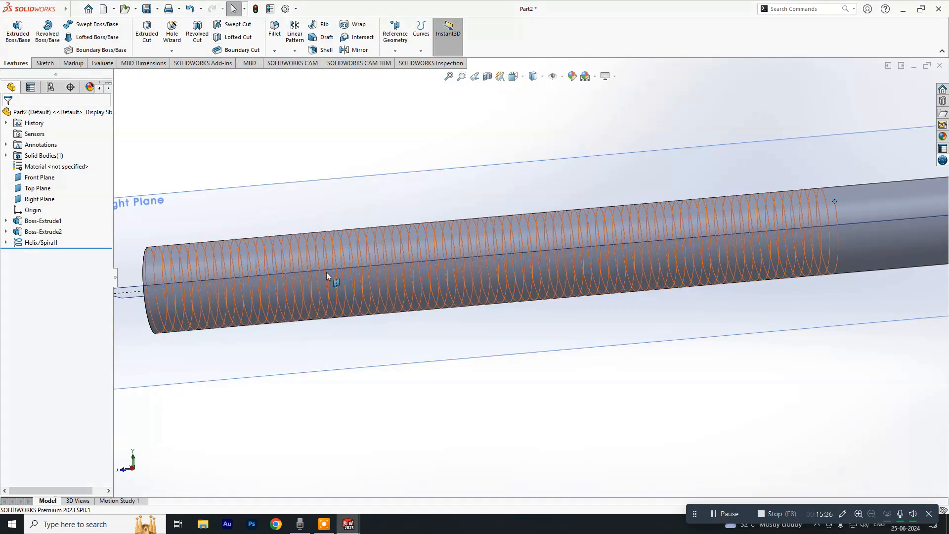
pyautogui.scroll(3, 296, 276)
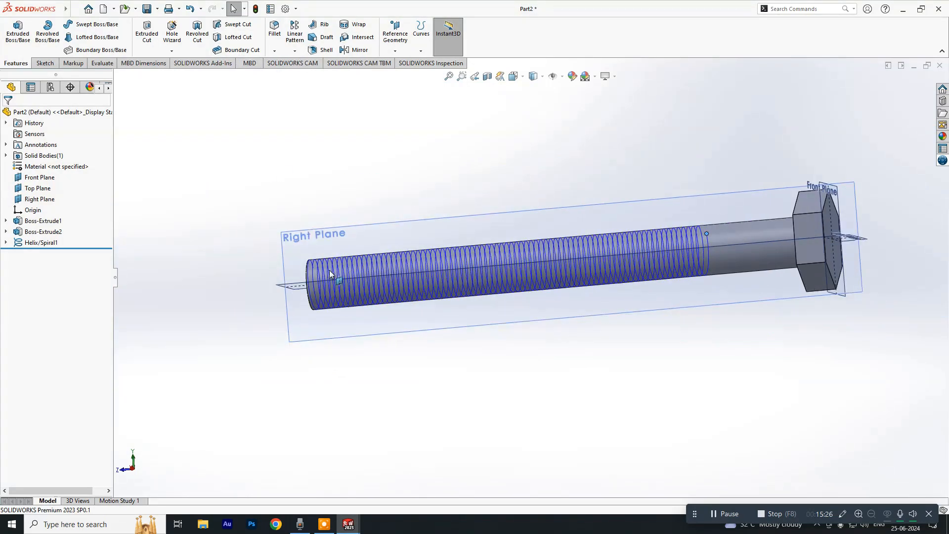
pyautogui.click(571, 206)
pyautogui.click(618, 179)
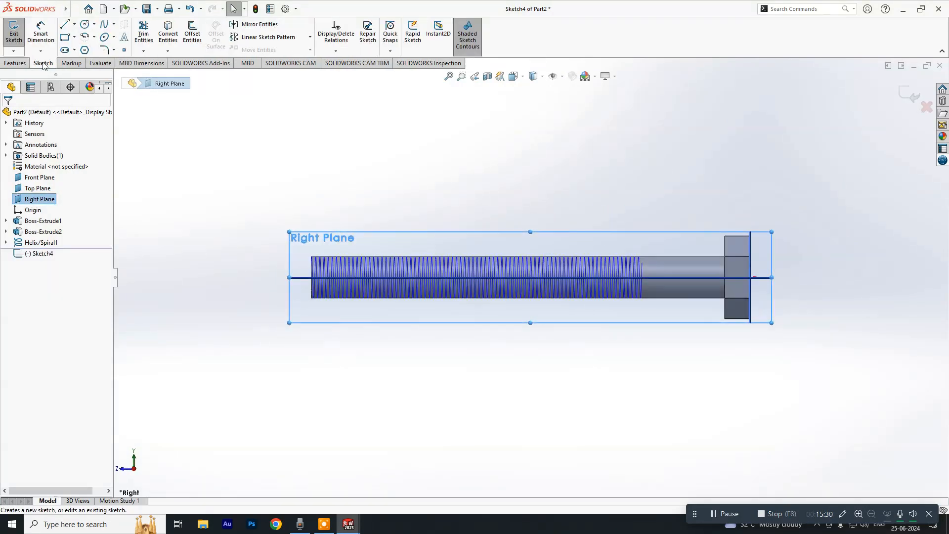
pyautogui.click(74, 24)
pyautogui.click(82, 49)
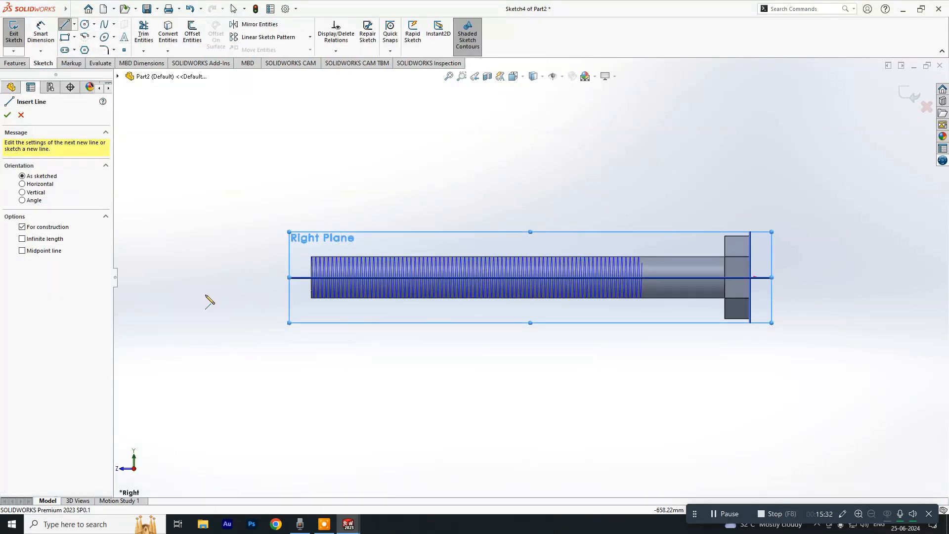
pyautogui.click(189, 277)
pyautogui.click(868, 277)
pyautogui.press('Escape')
pyautogui.click(910, 94)
# Create a reference plane through the helix's end point nearest the head, parallel to the Right Plane
pyautogui.click(396, 51)
pyautogui.click(411, 65)
pyautogui.click(642, 264)
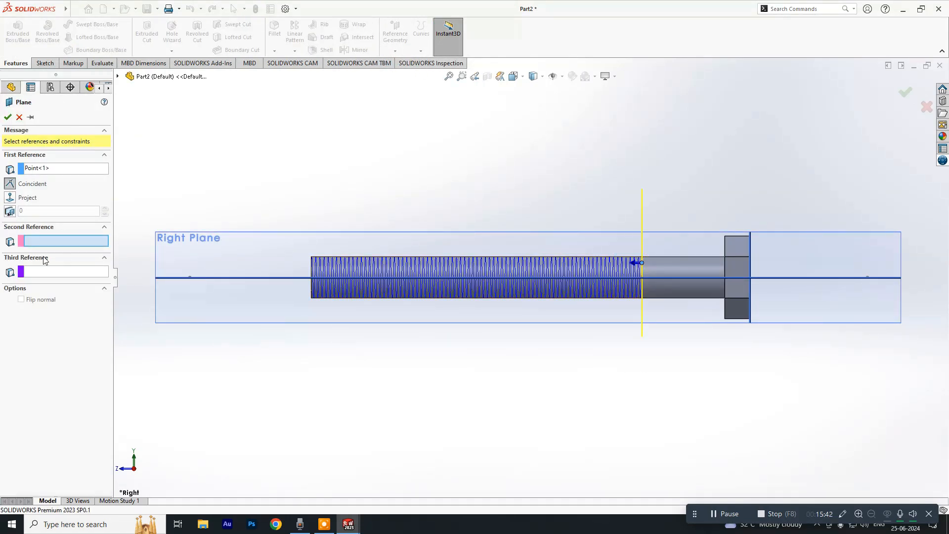
pyautogui.moveTo(634, 169); pyautogui.dragTo(584, 223, button='middle')
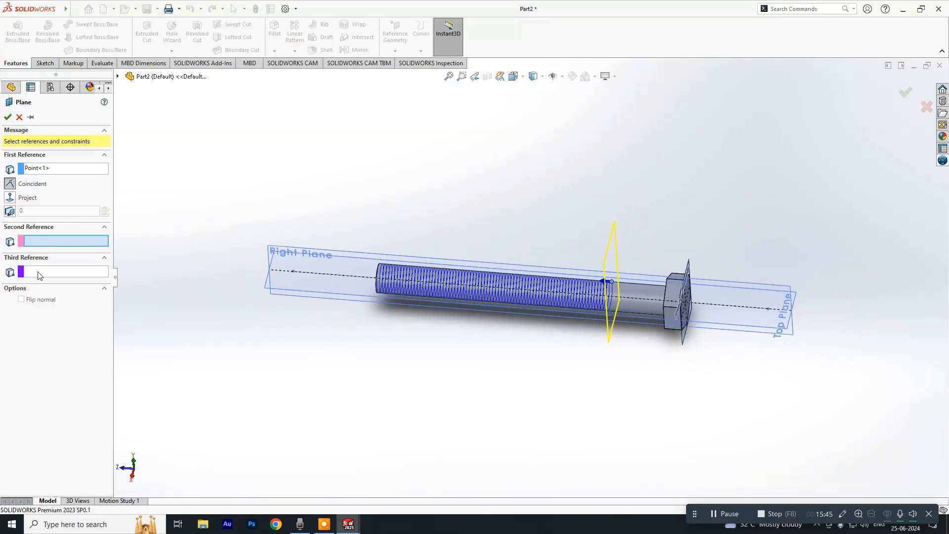
pyautogui.click(651, 274)
pyautogui.moveTo(645, 243); pyautogui.dragTo(346, 208, button='middle')
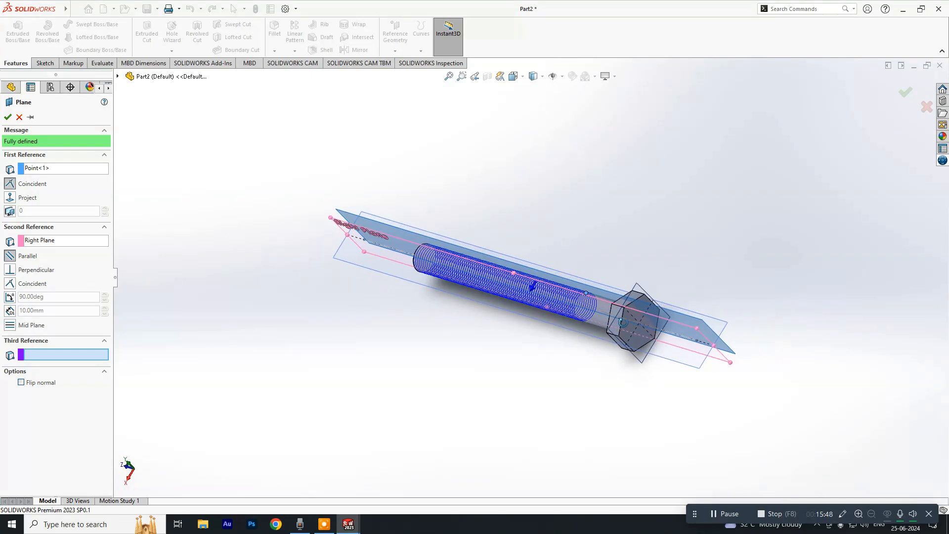
pyautogui.click(7, 117)
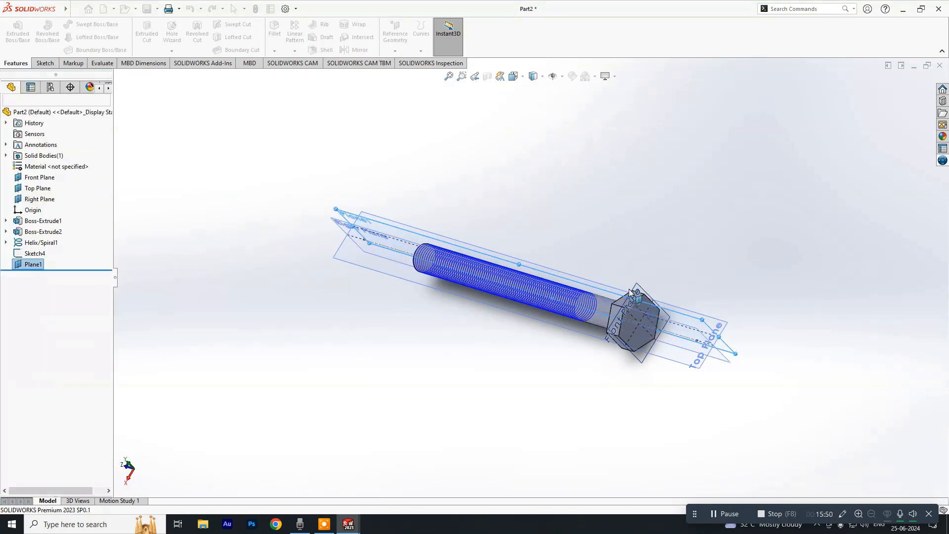
# Start a new sketch on the reference plane that passes through the helix's end point
pyautogui.moveTo(590, 296); pyautogui.dragTo(563, 269, button='middle')
pyautogui.scroll(-5, 564, 269)
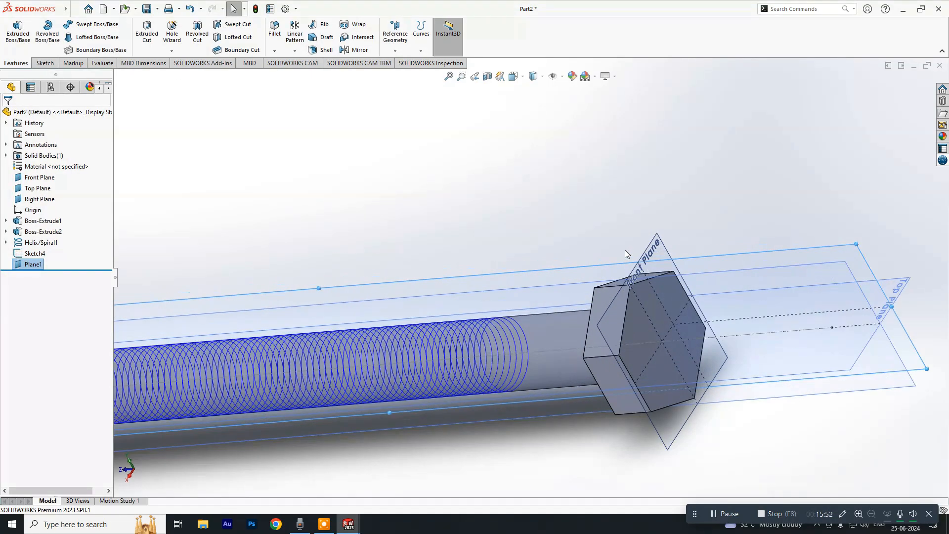
pyautogui.moveTo(561, 276); pyautogui.dragTo(649, 308, button='middle')
pyautogui.click(604, 301)
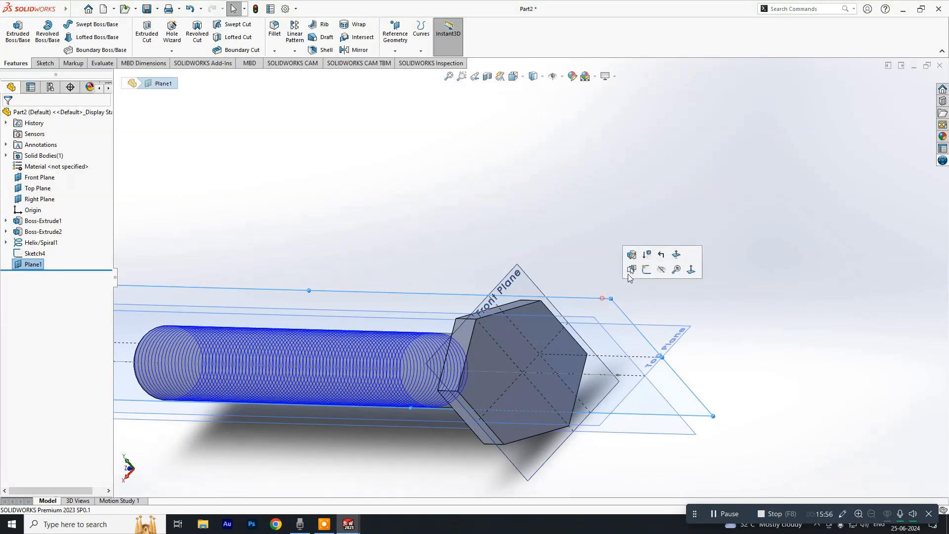
pyautogui.click(627, 275)
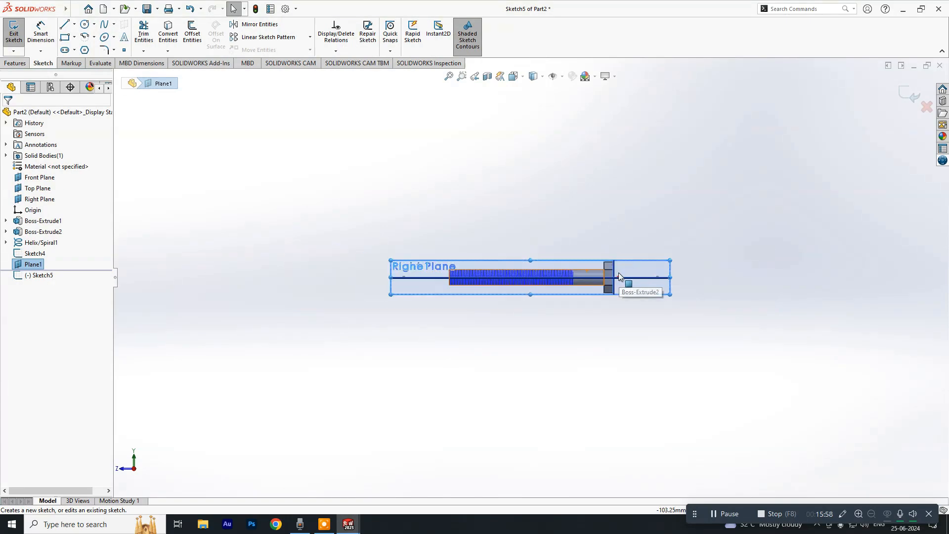
pyautogui.scroll(-6, 643, 267)
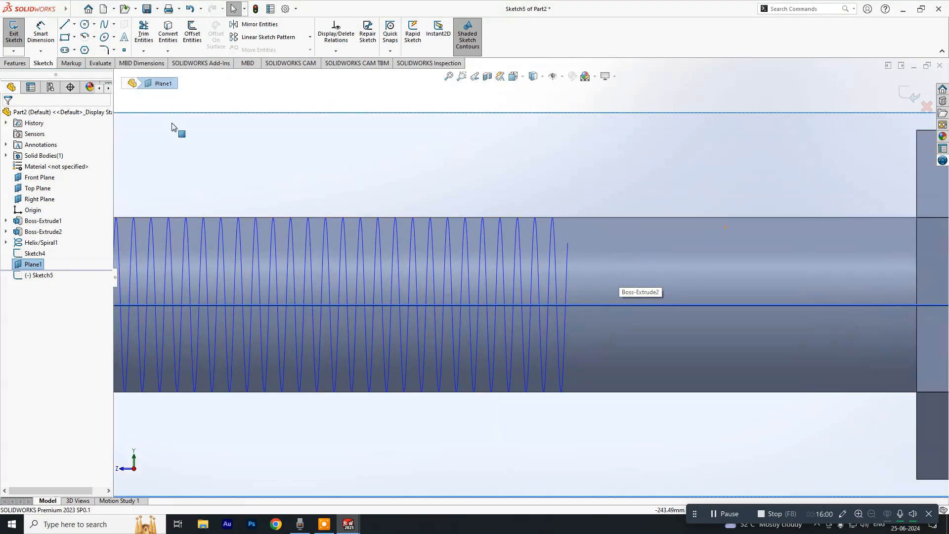
# Try a three-sided polygon pointing outward on the shank, with an inscribed circle about 12.5 mm in diameter, and undo it
pyautogui.click(85, 50)
pyautogui.doubleClick(34, 168)
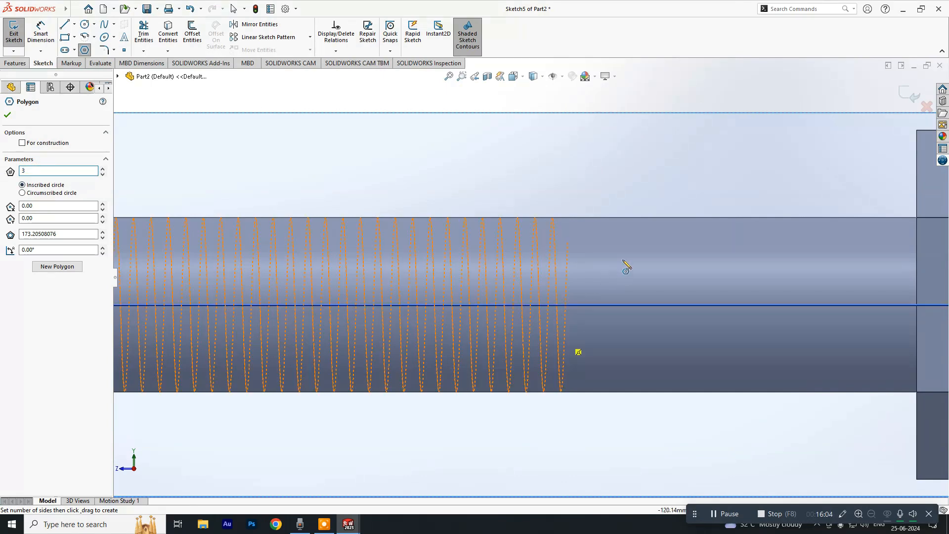
pyautogui.click(654, 240)
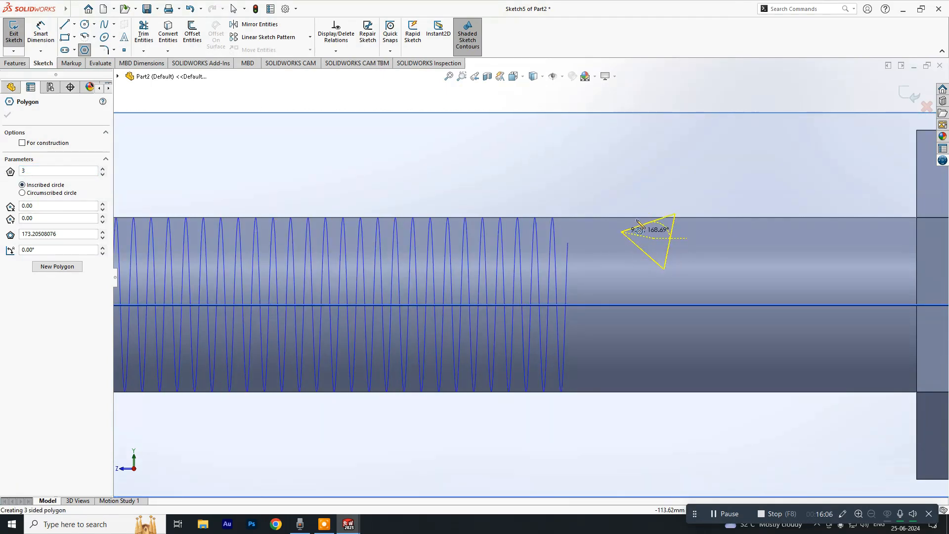
pyautogui.click(655, 195)
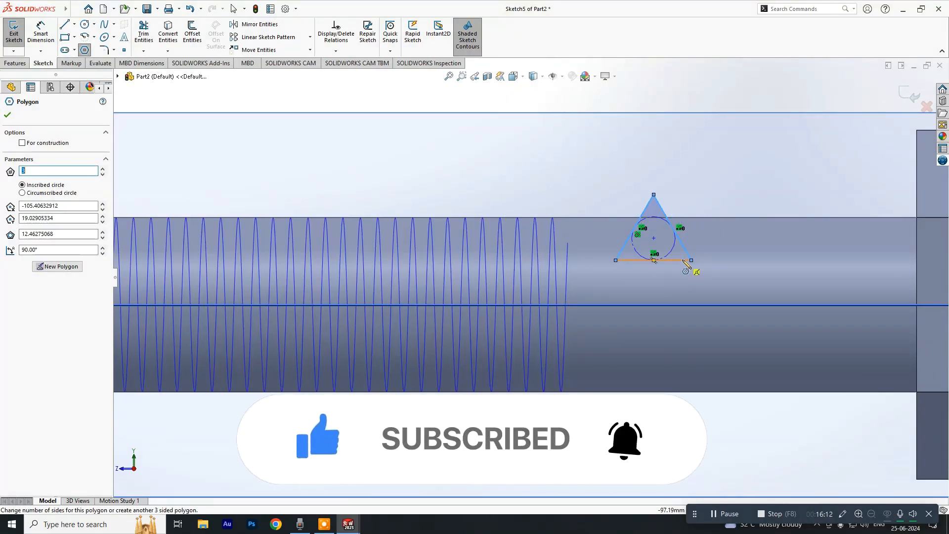
pyautogui.press('Escape')
pyautogui.hotkey('ctrl', 'z')
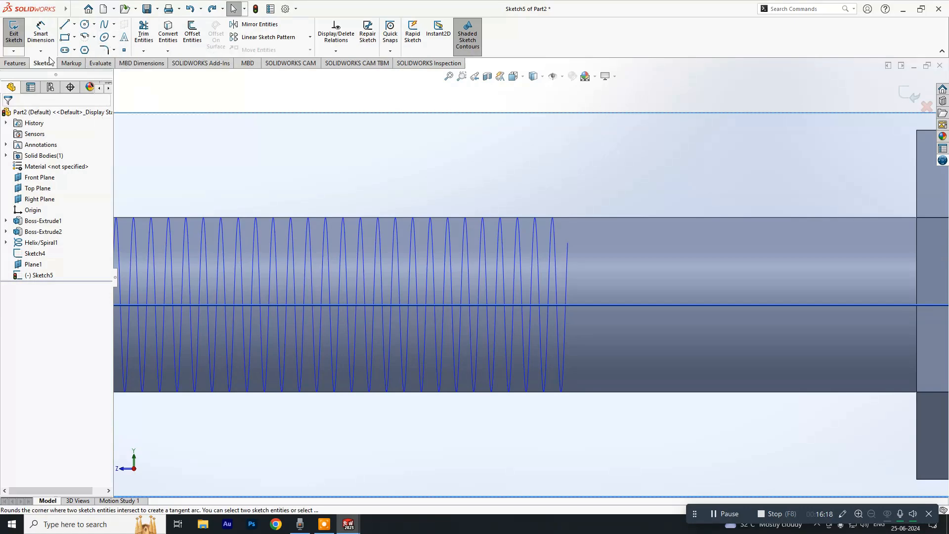
# Try a smaller triangle on the shank pointing toward its axis, with an inscribed circle about 8.6 mm in diameter, and undo it
pyautogui.click(85, 51)
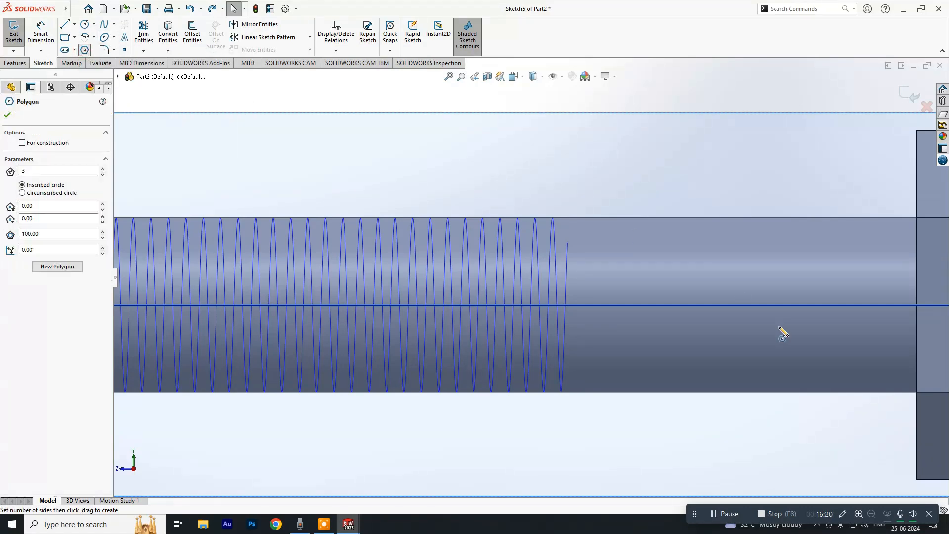
pyautogui.click(694, 240)
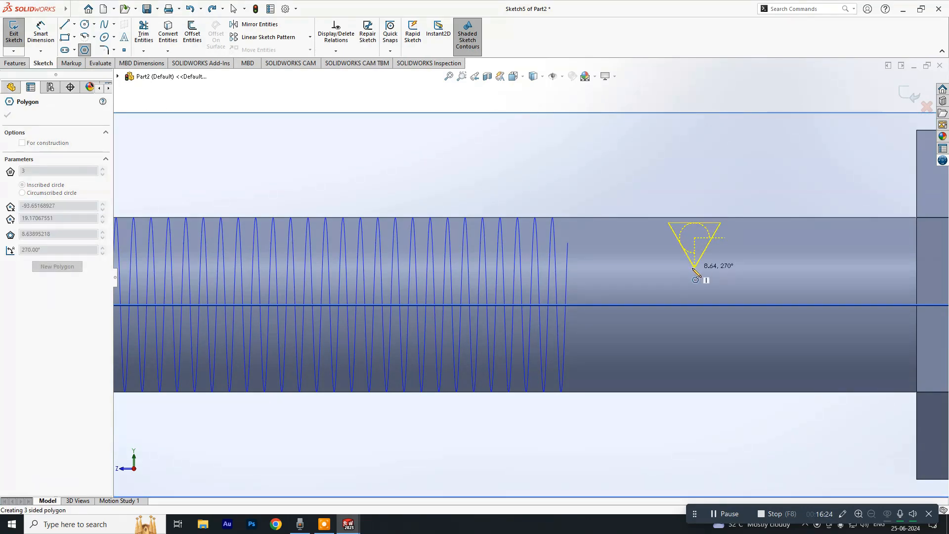
pyautogui.click(694, 268)
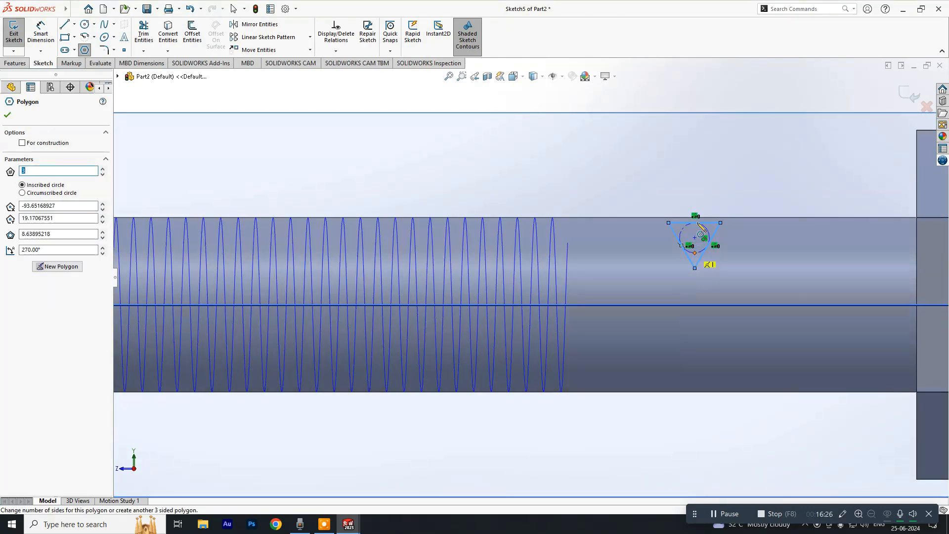
pyautogui.hotkey('ctrl', 'z')
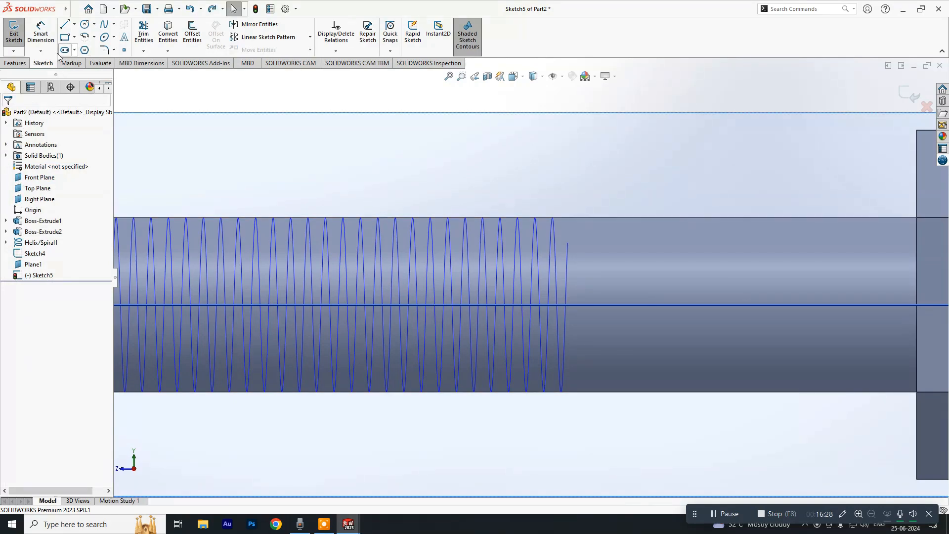
# Draw a three-sided polygon above the shank, pointing toward its axis, with an inscribed circle about 9.2 mm in diameter
pyautogui.click(85, 50)
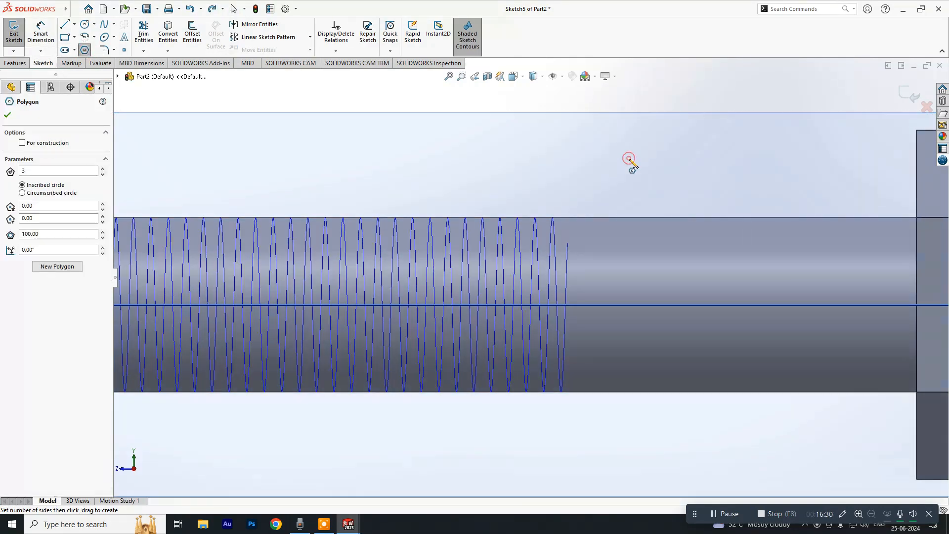
pyautogui.click(629, 160)
pyautogui.click(630, 190)
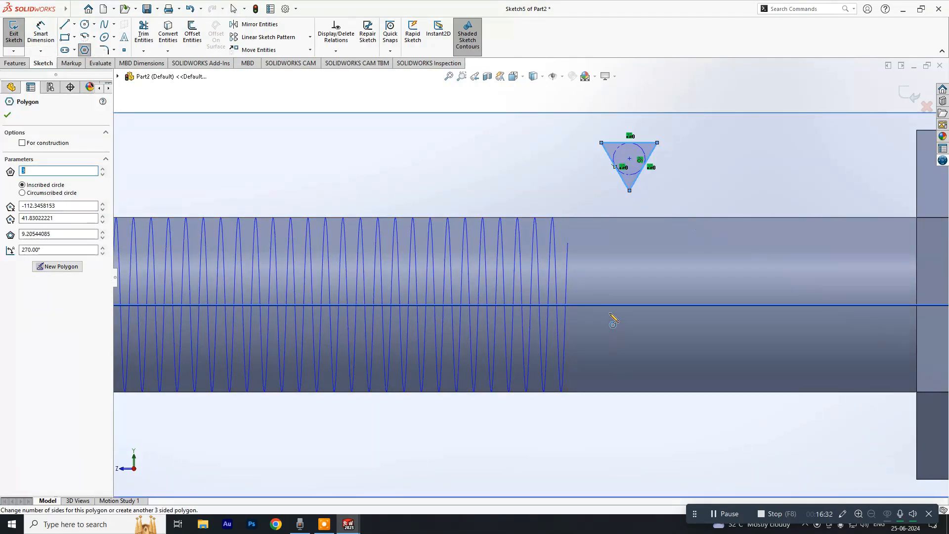
pyautogui.press('Escape')
# Move the triangle so that its centre coincides with the helix's end point nearest the head
pyautogui.moveTo(629, 158)
pyautogui.mouseDown()
pyautogui.moveTo(595, 223)
pyautogui.moveTo(568, 244)
pyautogui.moveTo(604, 243)
pyautogui.mouseUp()
pyautogui.scroll(3, 562, 247)
pyautogui.scroll(-8, 542, 286)
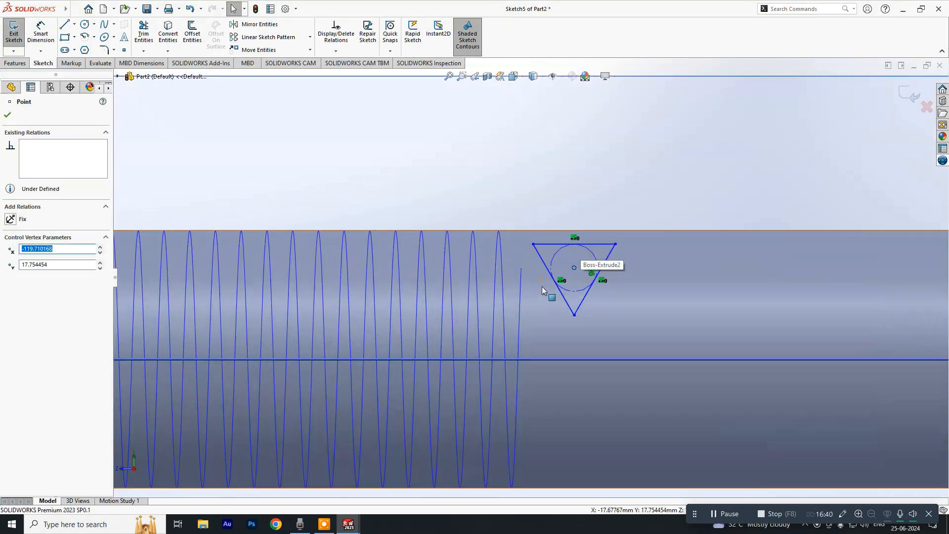
pyautogui.press('Escape')
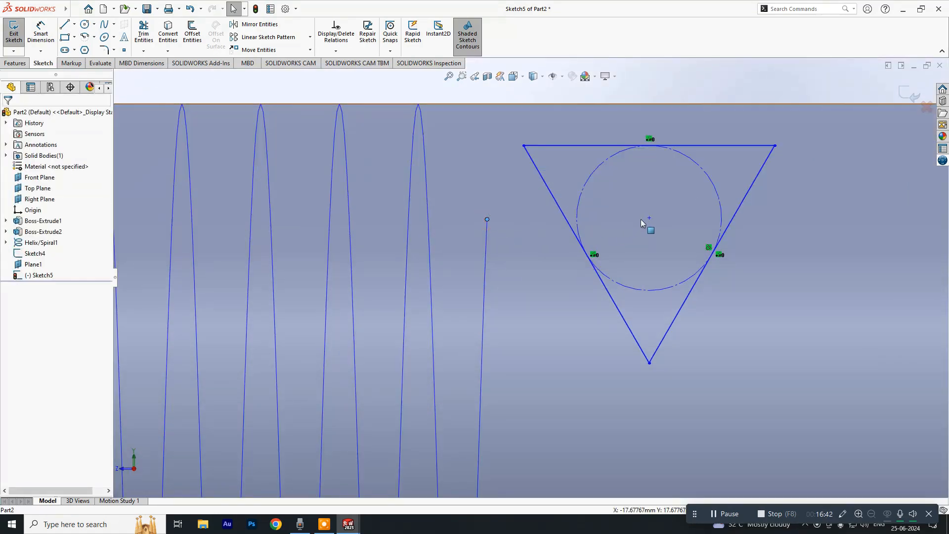
pyautogui.moveTo(648, 219)
pyautogui.mouseDown()
pyautogui.moveTo(488, 219)
pyautogui.moveTo(496, 224)
pyautogui.mouseUp()
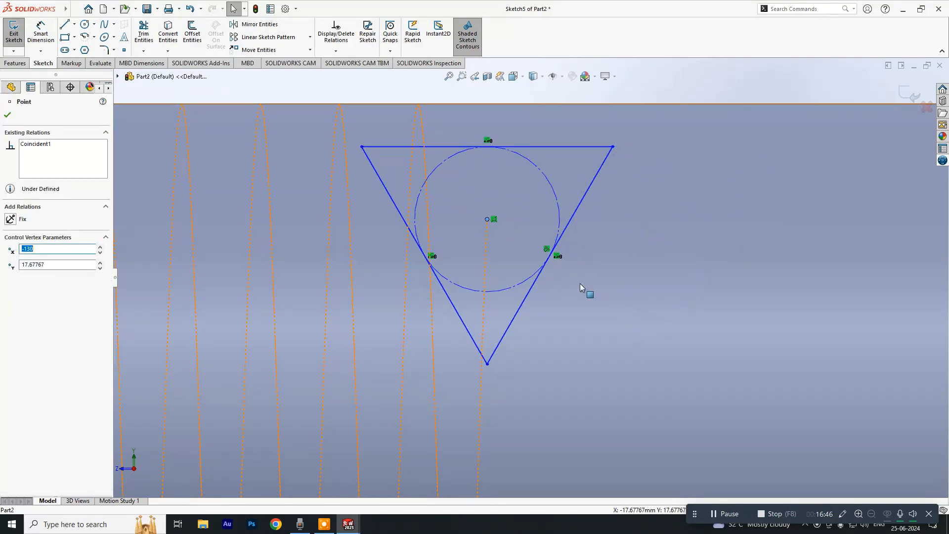
# Close the triangle sketch and make a swept cut on the shank with the triangle as profile and the helix as path
pyautogui.scroll(3, 581, 287)
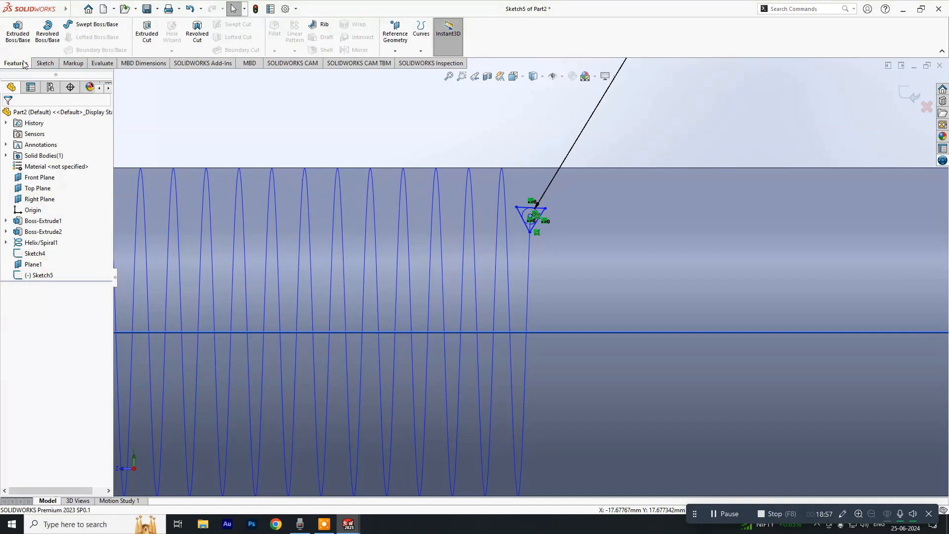
pyautogui.click(913, 97)
pyautogui.click(233, 25)
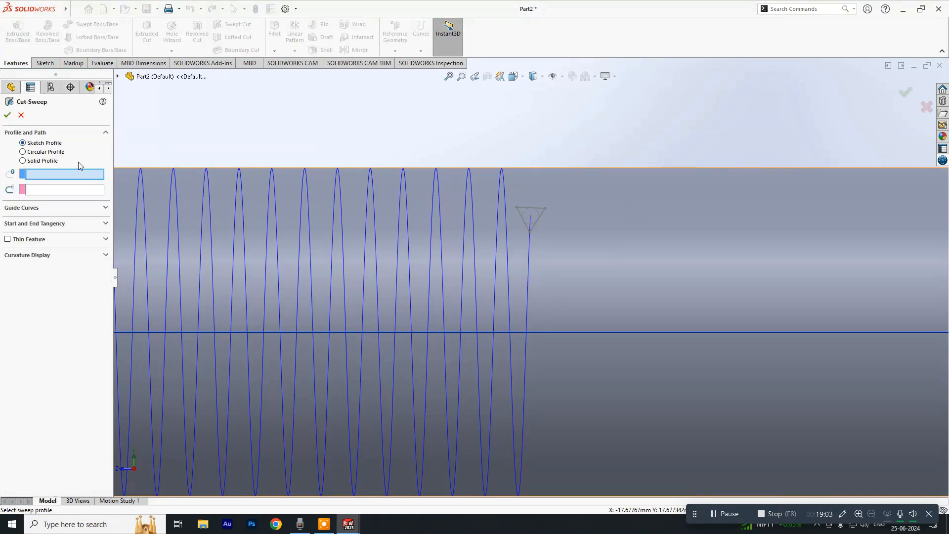
pyautogui.click(527, 206)
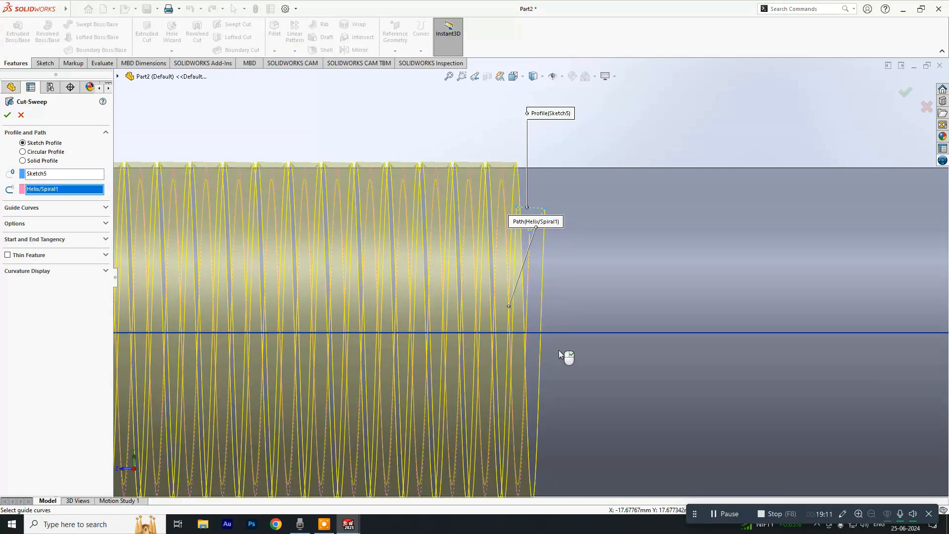
pyautogui.scroll(10, 558, 352)
pyautogui.moveTo(312, 382); pyautogui.dragTo(541, 398, button='middle')
pyautogui.scroll(-10, 390, 300)
pyautogui.scroll(10, 339, 286)
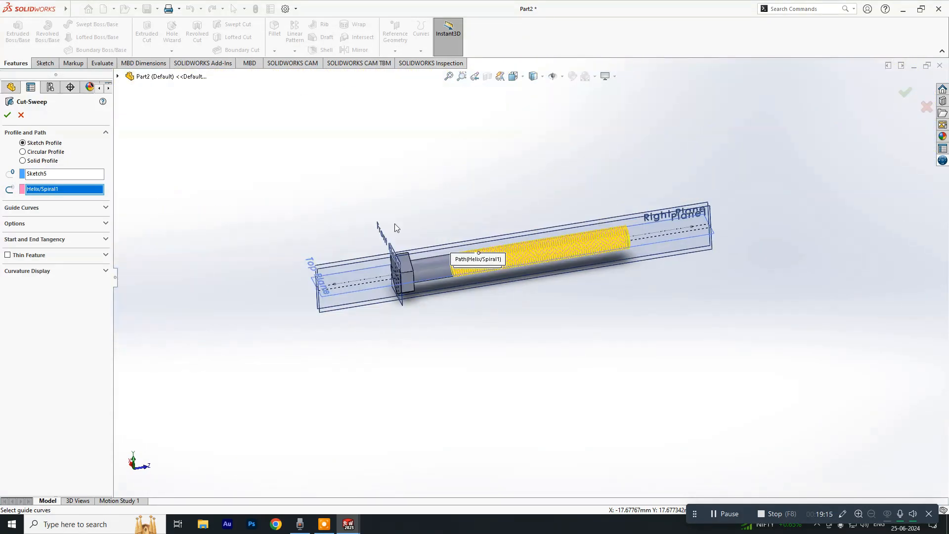
pyautogui.click(902, 92)
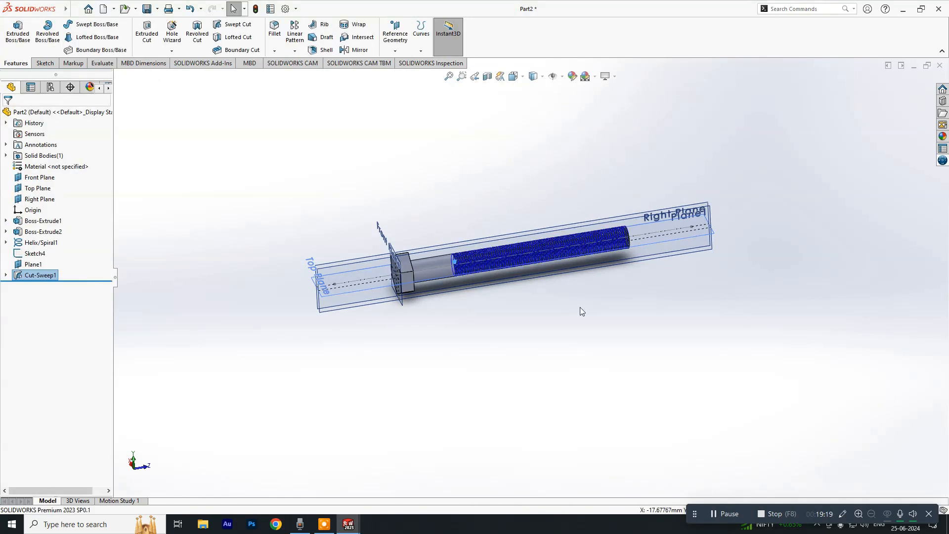
# Hide the helix curve on the threaded shank
pyautogui.rightClick(525, 247)
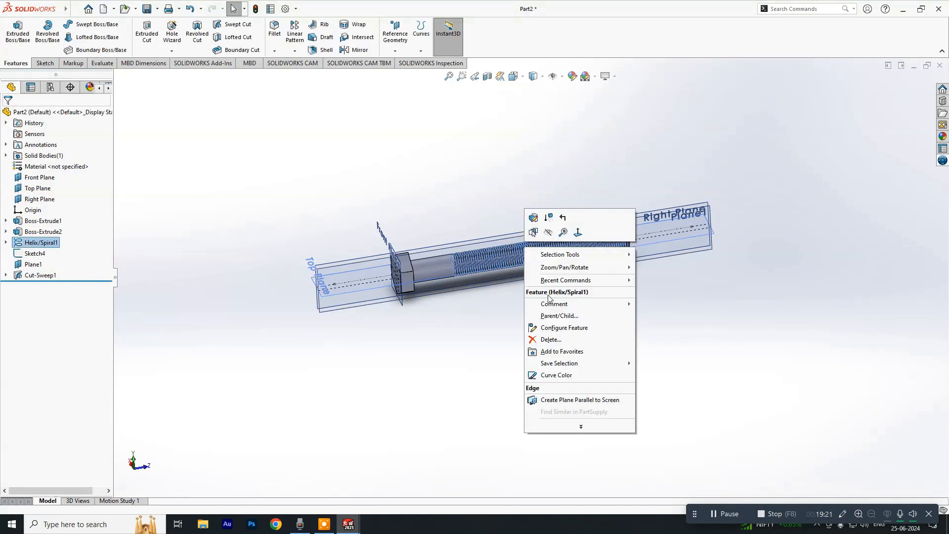
pyautogui.click(548, 232)
pyautogui.scroll(-6, 505, 231)
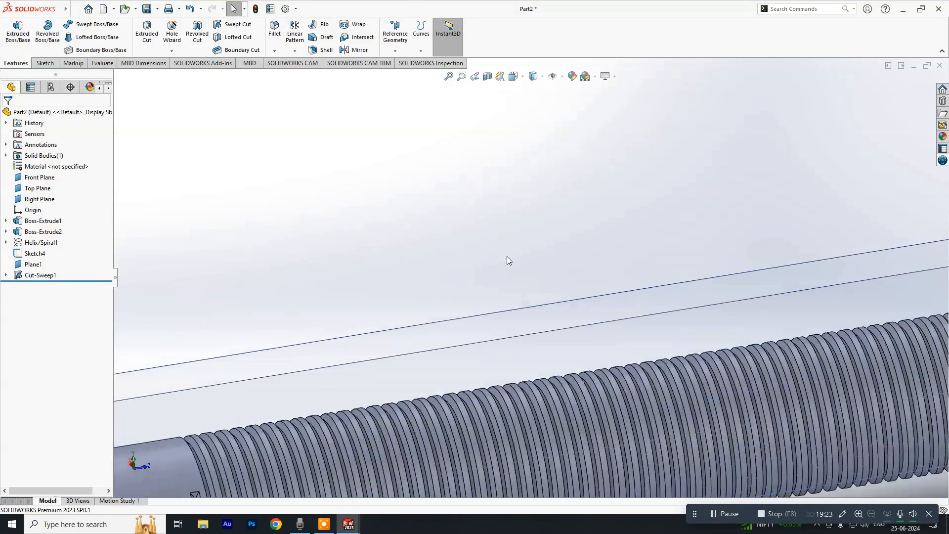
# Examine the cut thread along the shank and at its free end, close up and from several angles
pyautogui.scroll(3, 555, 413)
pyautogui.scroll(-3, 707, 317)
pyautogui.moveTo(710, 325); pyautogui.dragTo(725, 155, button='middle')
pyautogui.scroll(3, 816, 186)
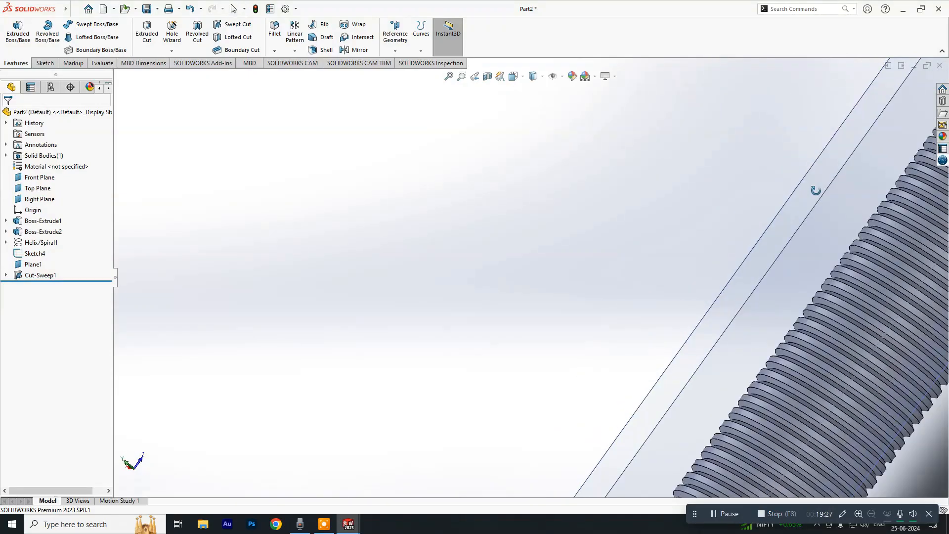
pyautogui.scroll(3, 771, 317)
pyautogui.scroll(-6, 763, 318)
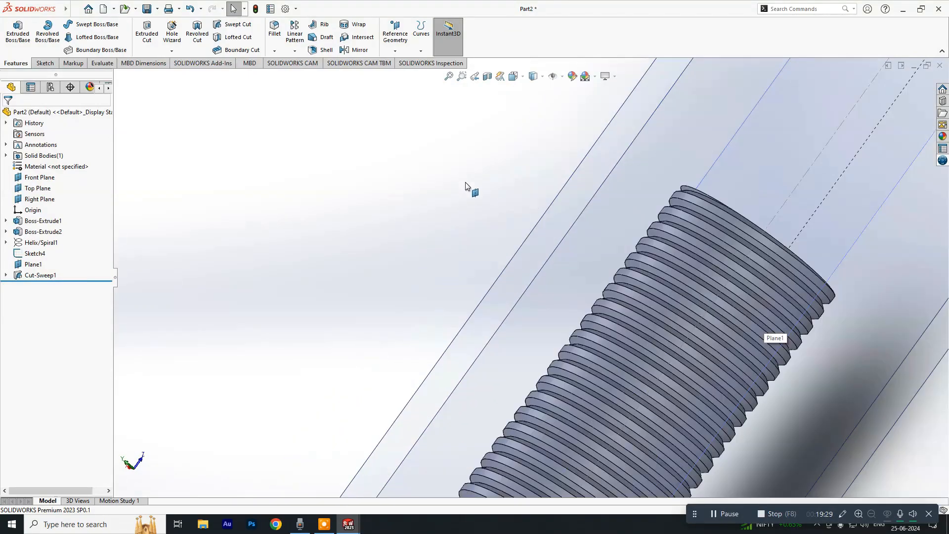
pyautogui.scroll(-2, 762, 362)
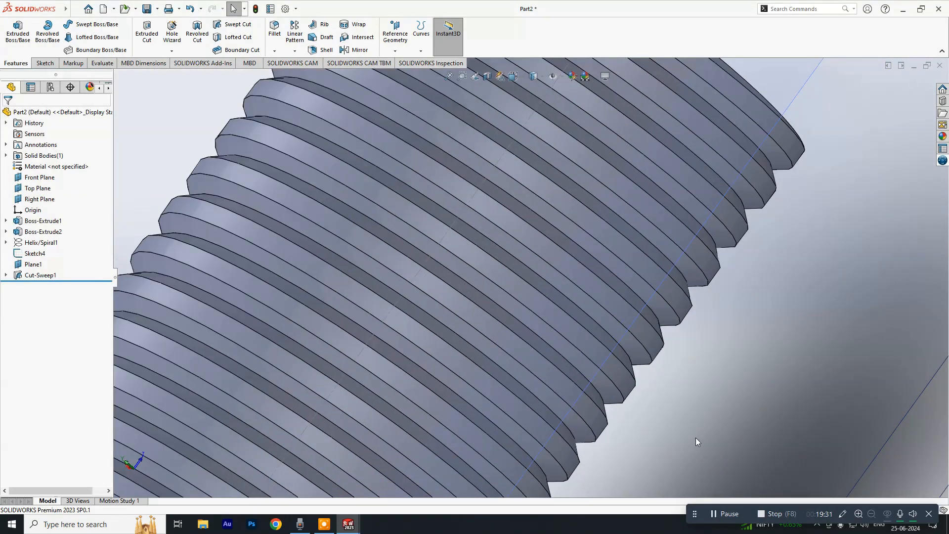
pyautogui.scroll(6, 642, 396)
pyautogui.click(521, 309)
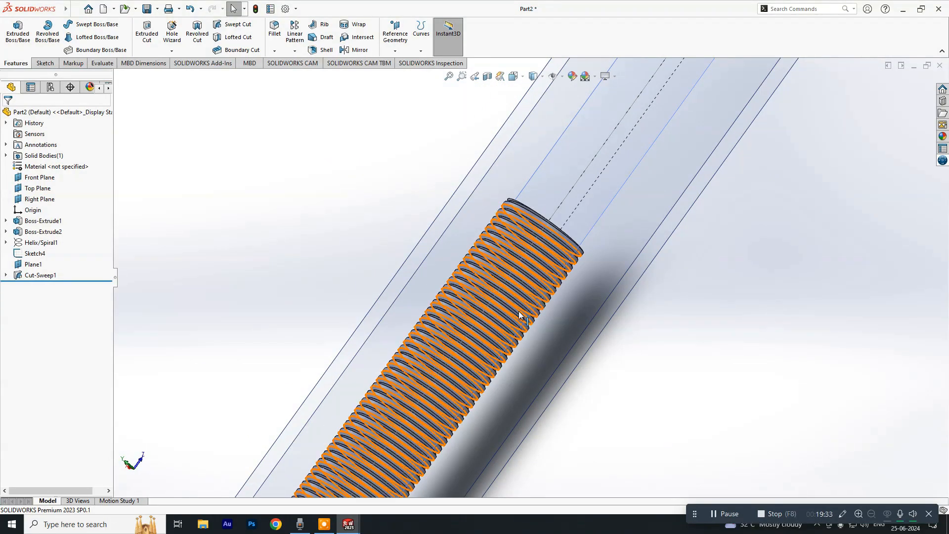
pyautogui.scroll(-3, 514, 388)
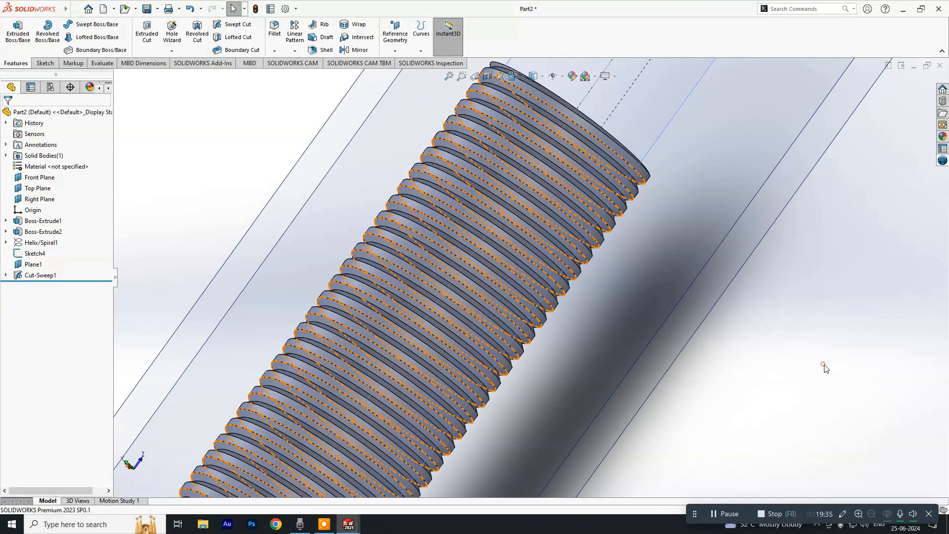
pyautogui.click(777, 377)
pyautogui.scroll(3, 761, 380)
pyautogui.scroll(3, 529, 365)
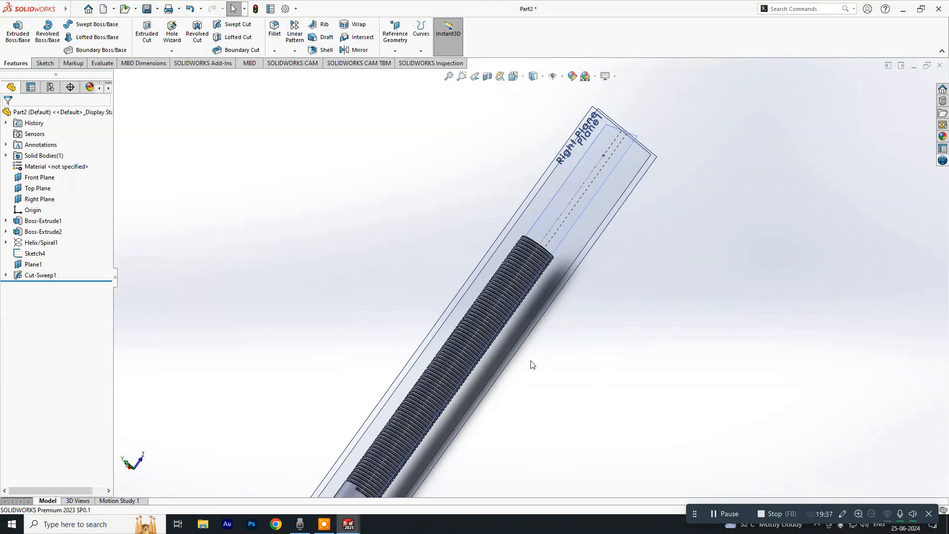
pyautogui.moveTo(529, 364); pyautogui.dragTo(439, 297, button='middle')
pyautogui.scroll(-5, 438, 292)
pyautogui.scroll(-5, 598, 297)
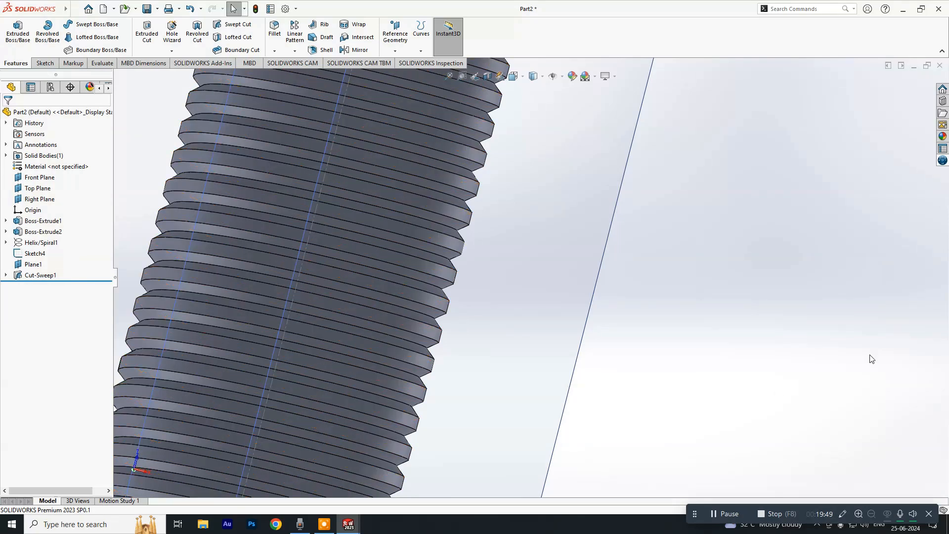
pyautogui.scroll(10, 698, 340)
pyautogui.scroll(-6, 264, 260)
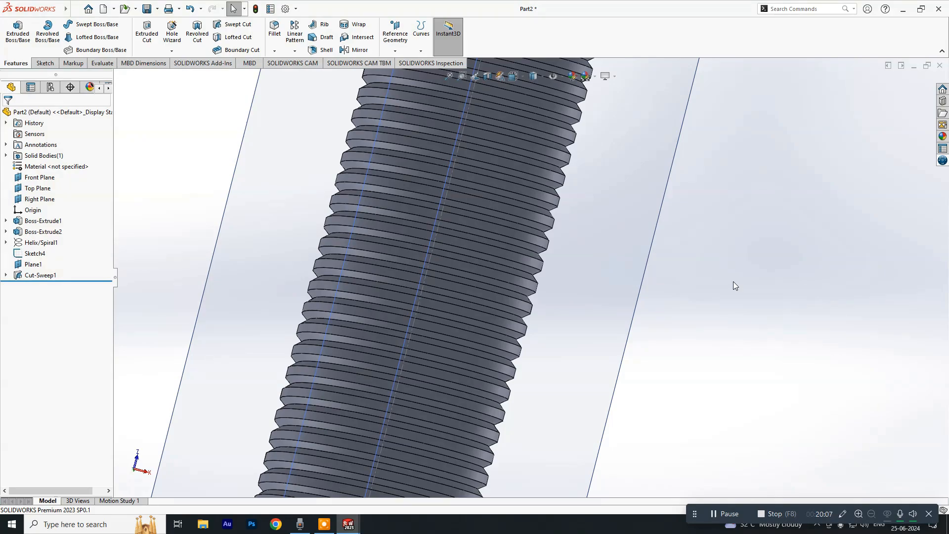
pyautogui.scroll(4, 514, 306)
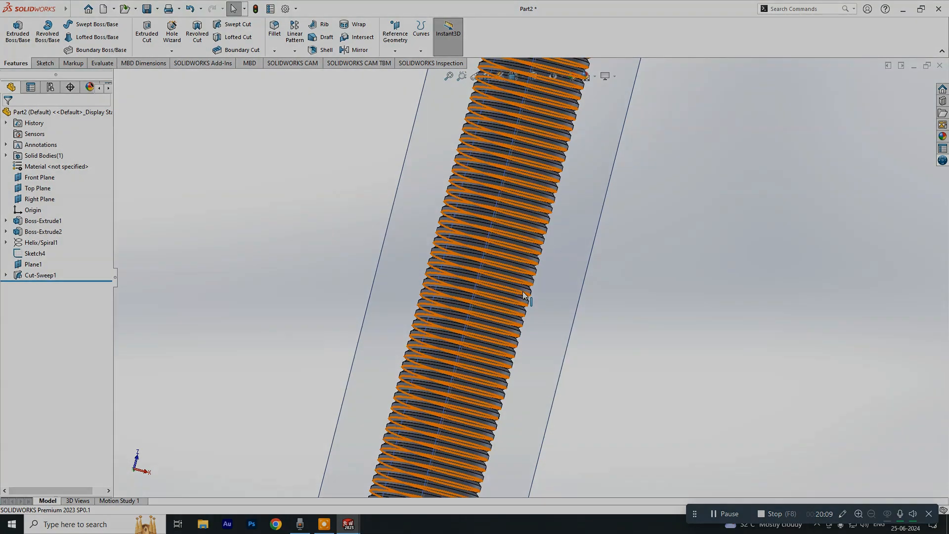